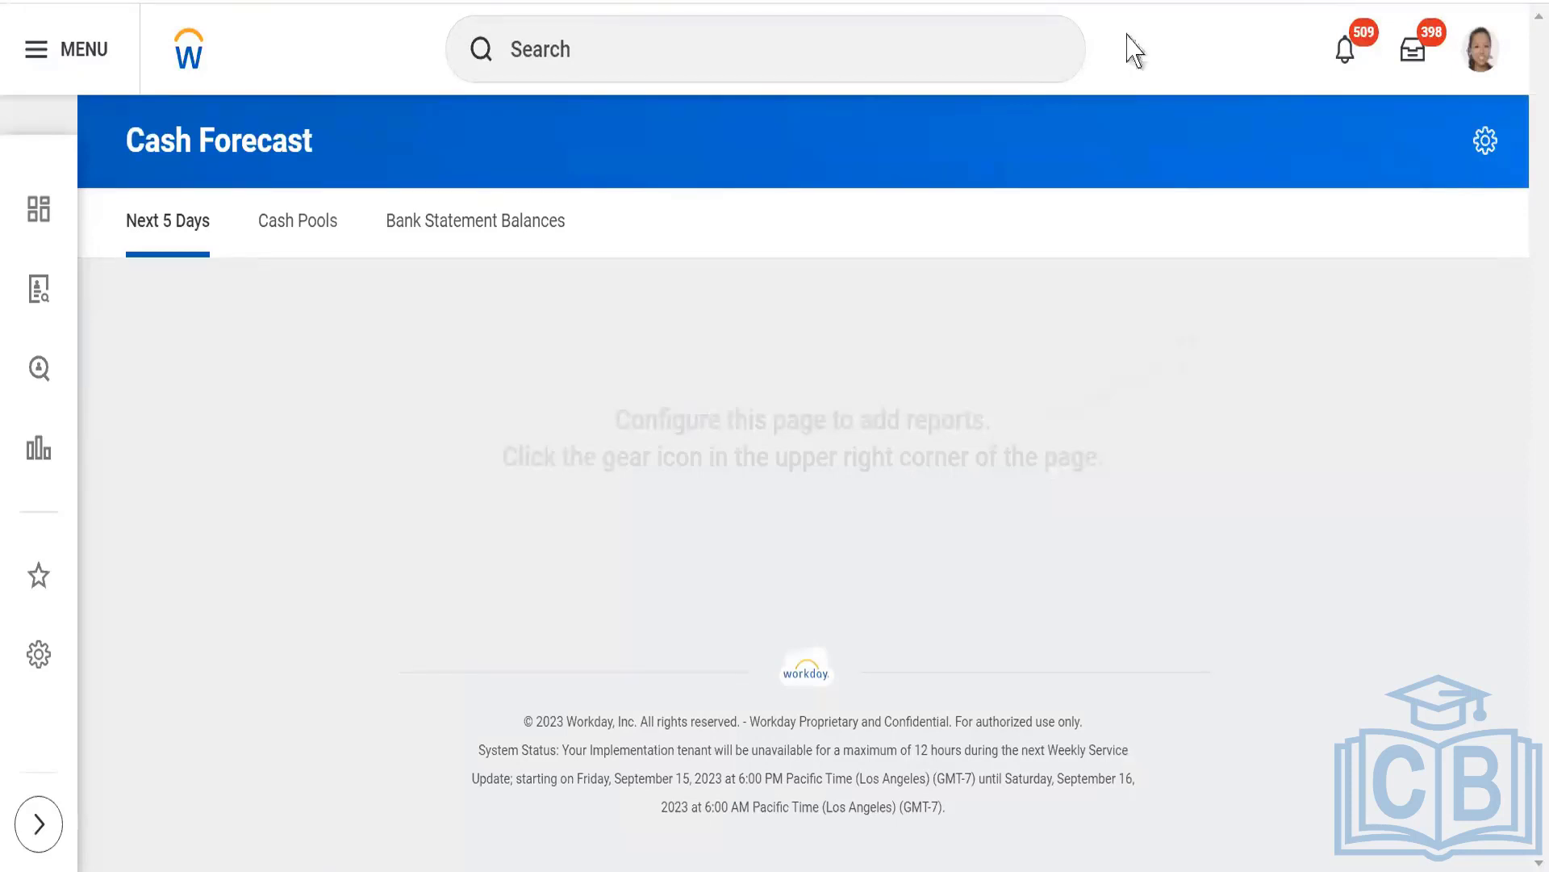
Find the WDI1_Advance report by searching for WDI1_ and run it with its default prompt values.
click(624, 57)
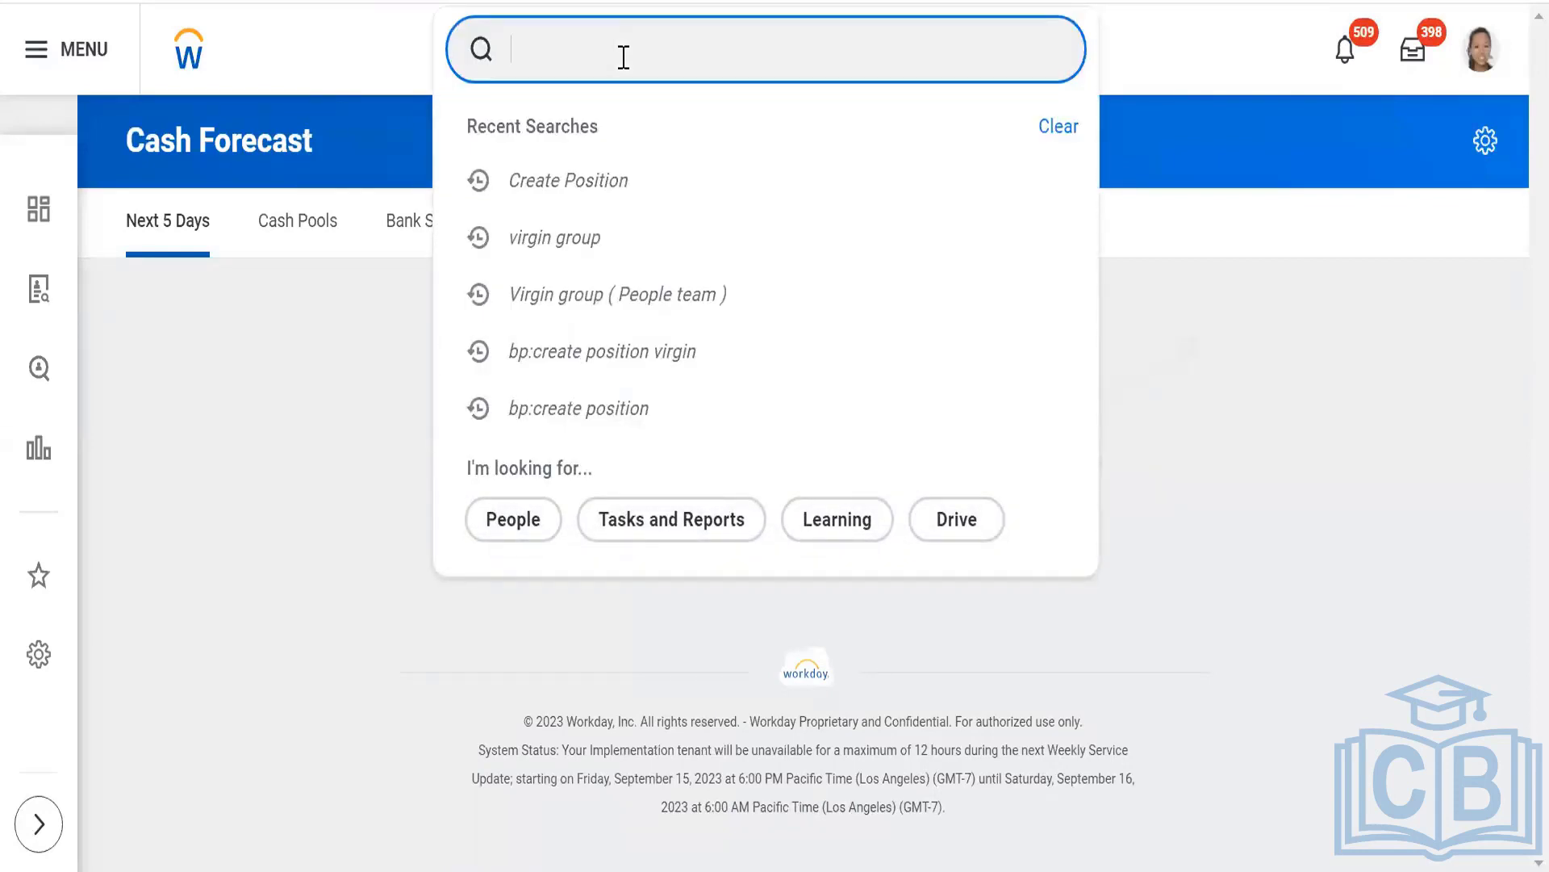
text(WDI1_)
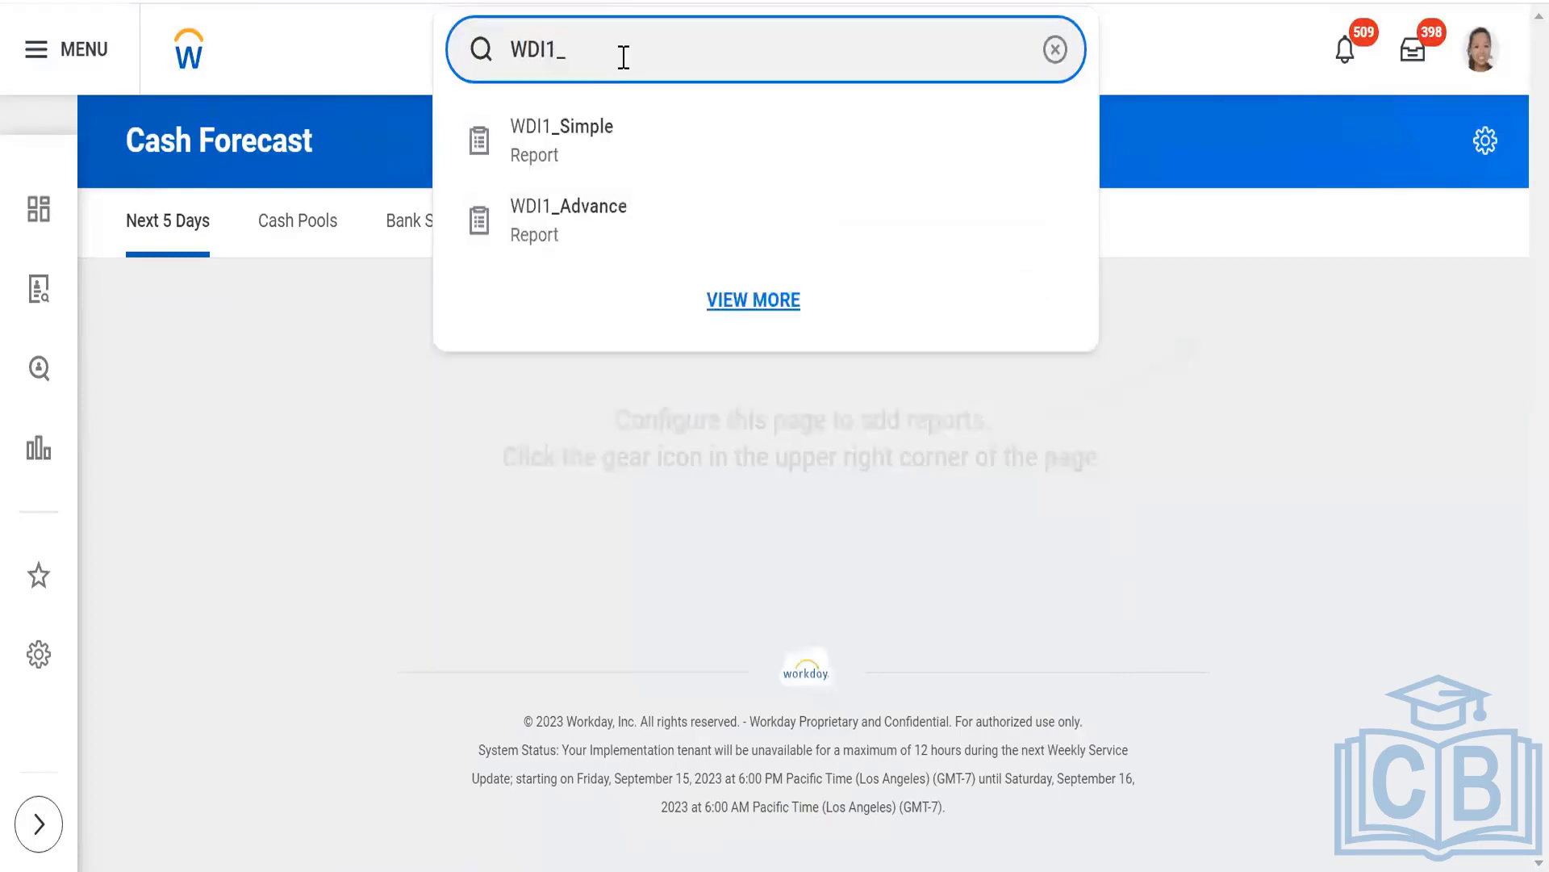
click(546, 221)
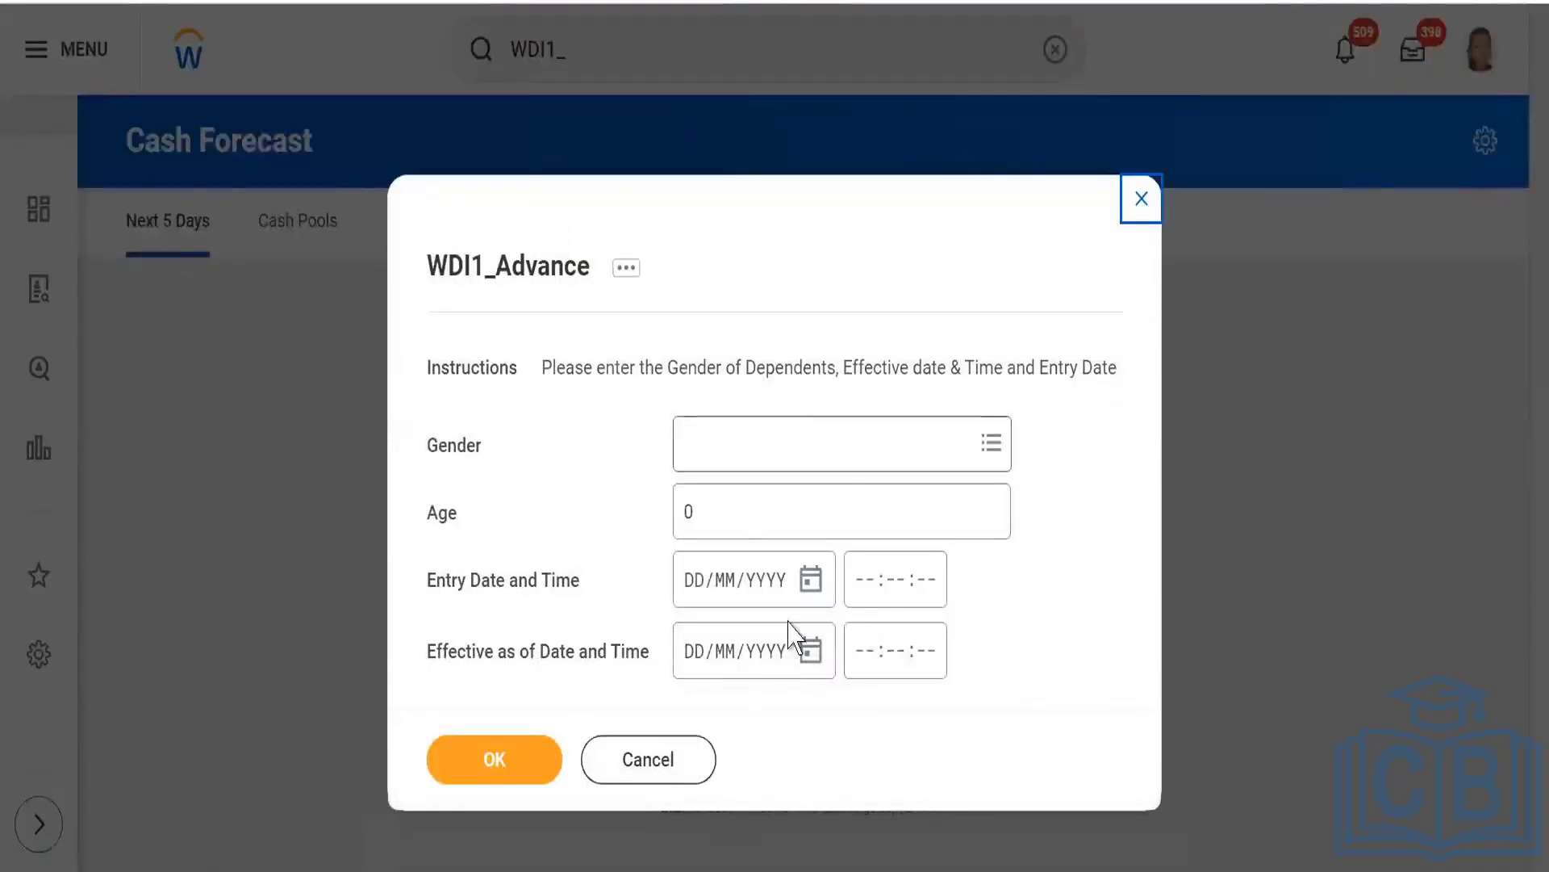
click(497, 765)
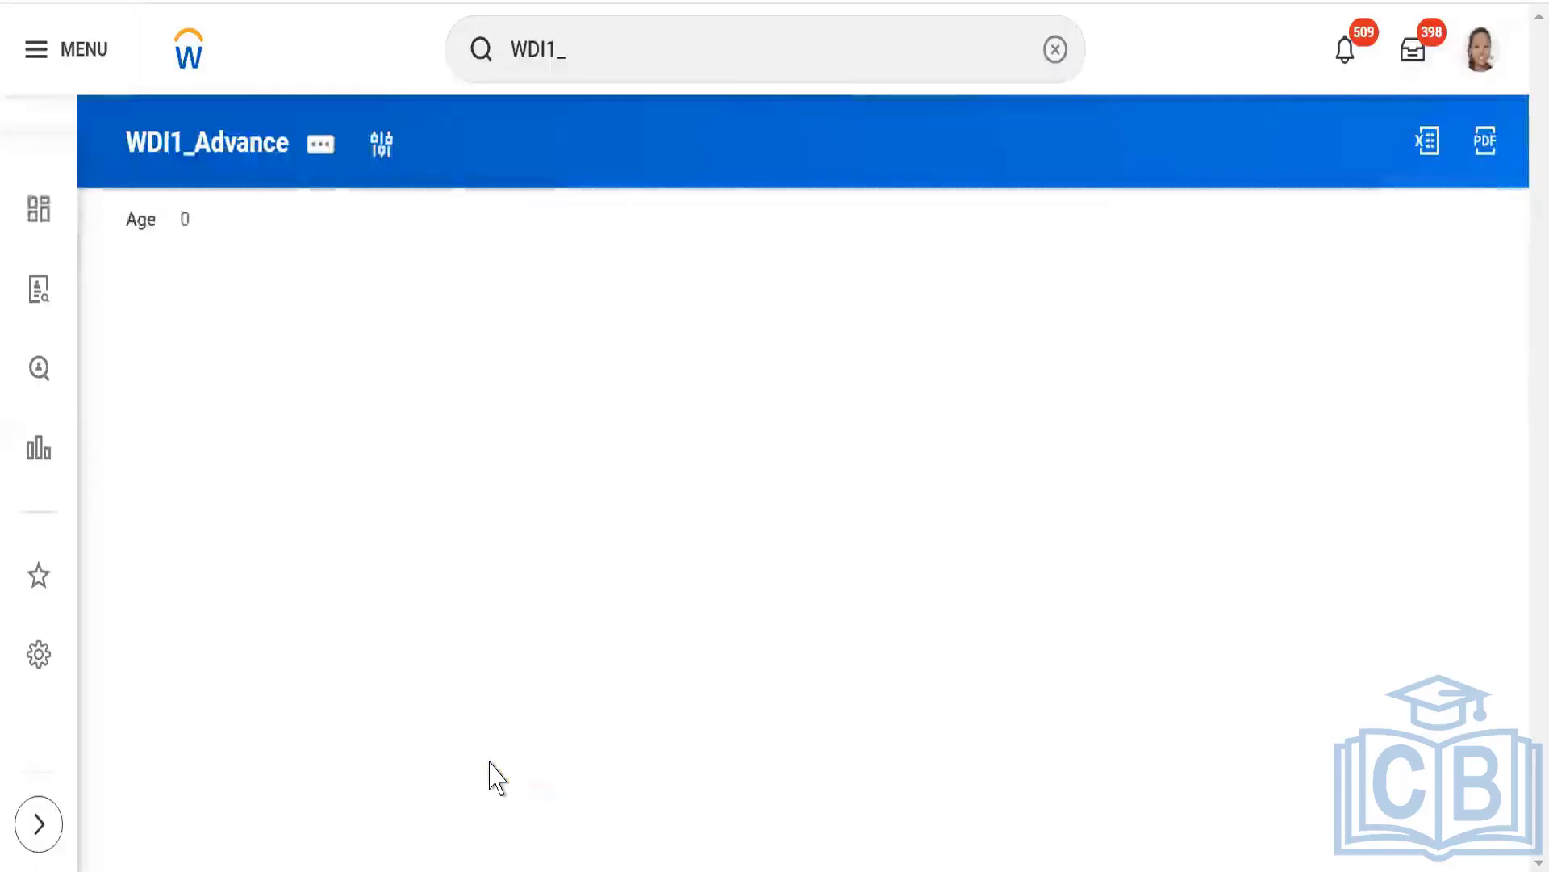
Edit the WDI1_Advance report definition to remove the Age condition from its instance filter, and save the report.
click(320, 149)
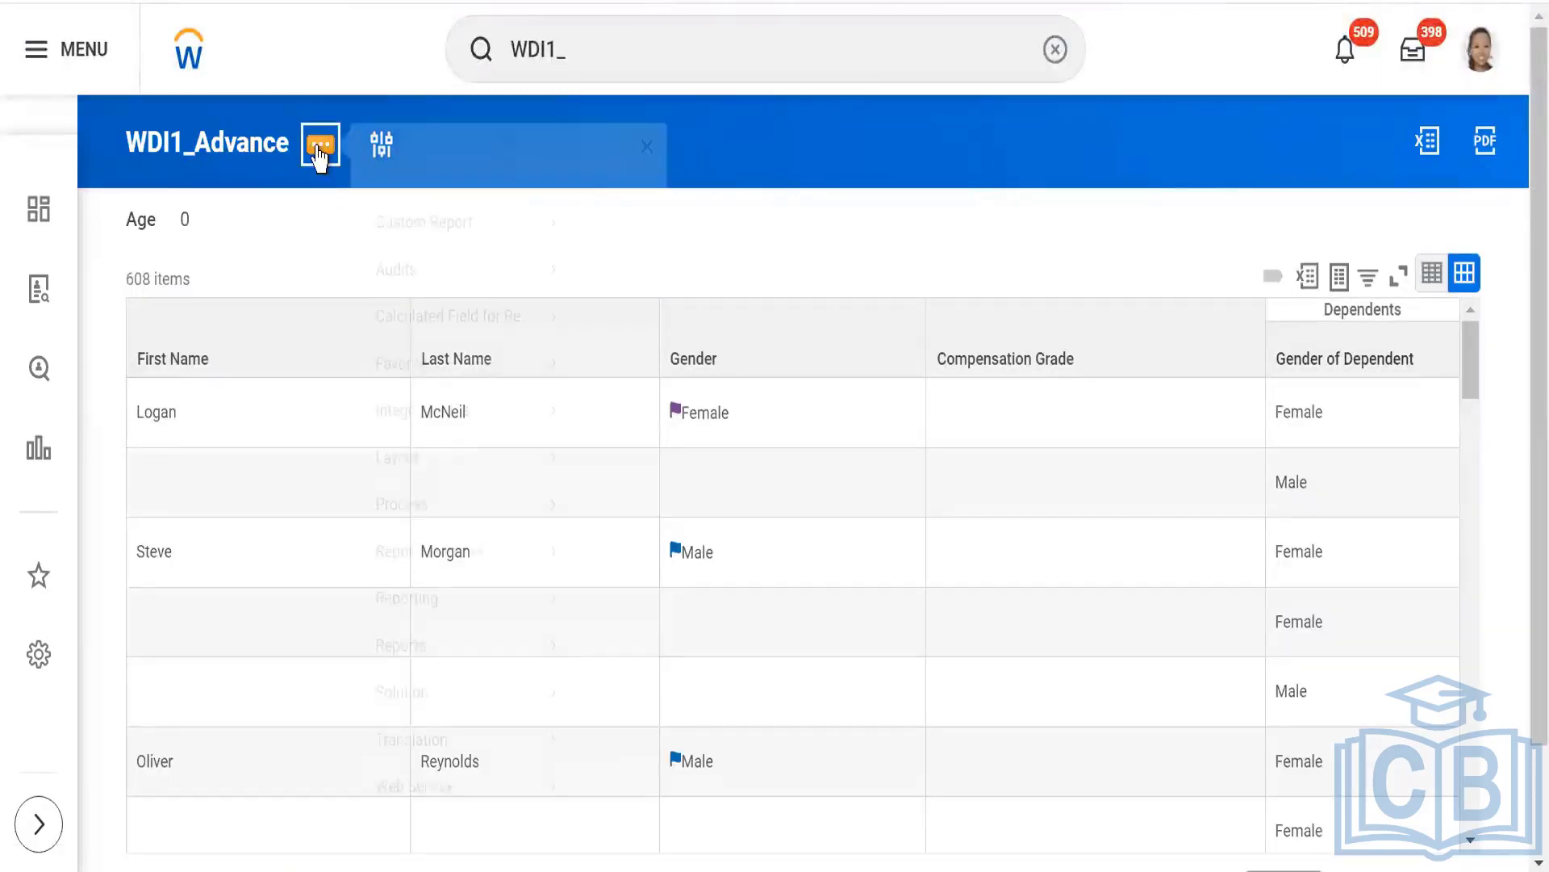
mouse_move(428, 254)
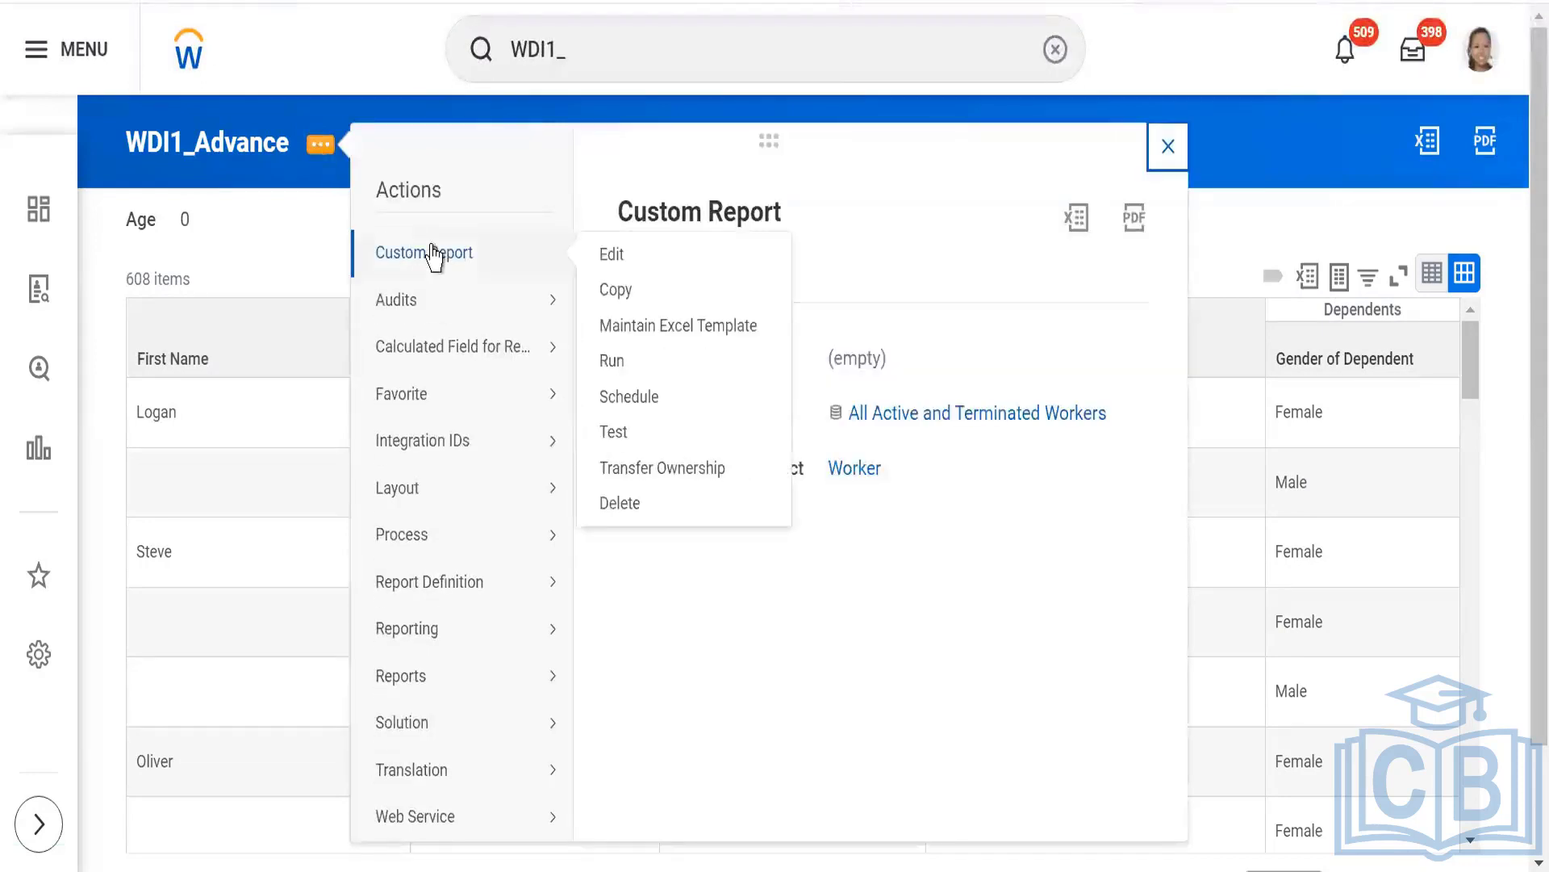
click(613, 255)
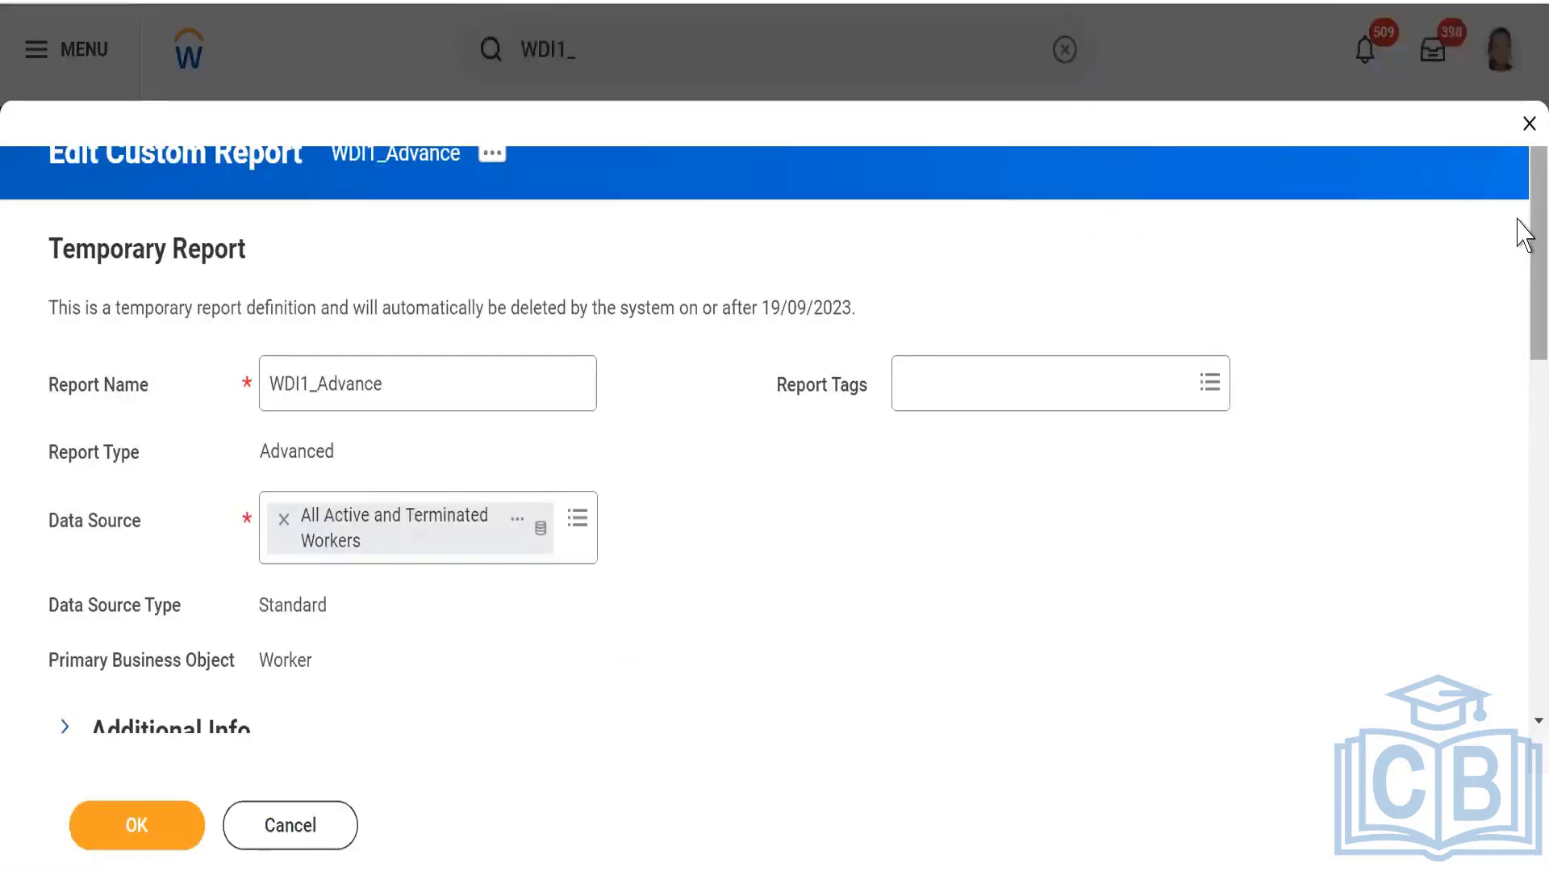
drag(1522, 242, 1524, 428)
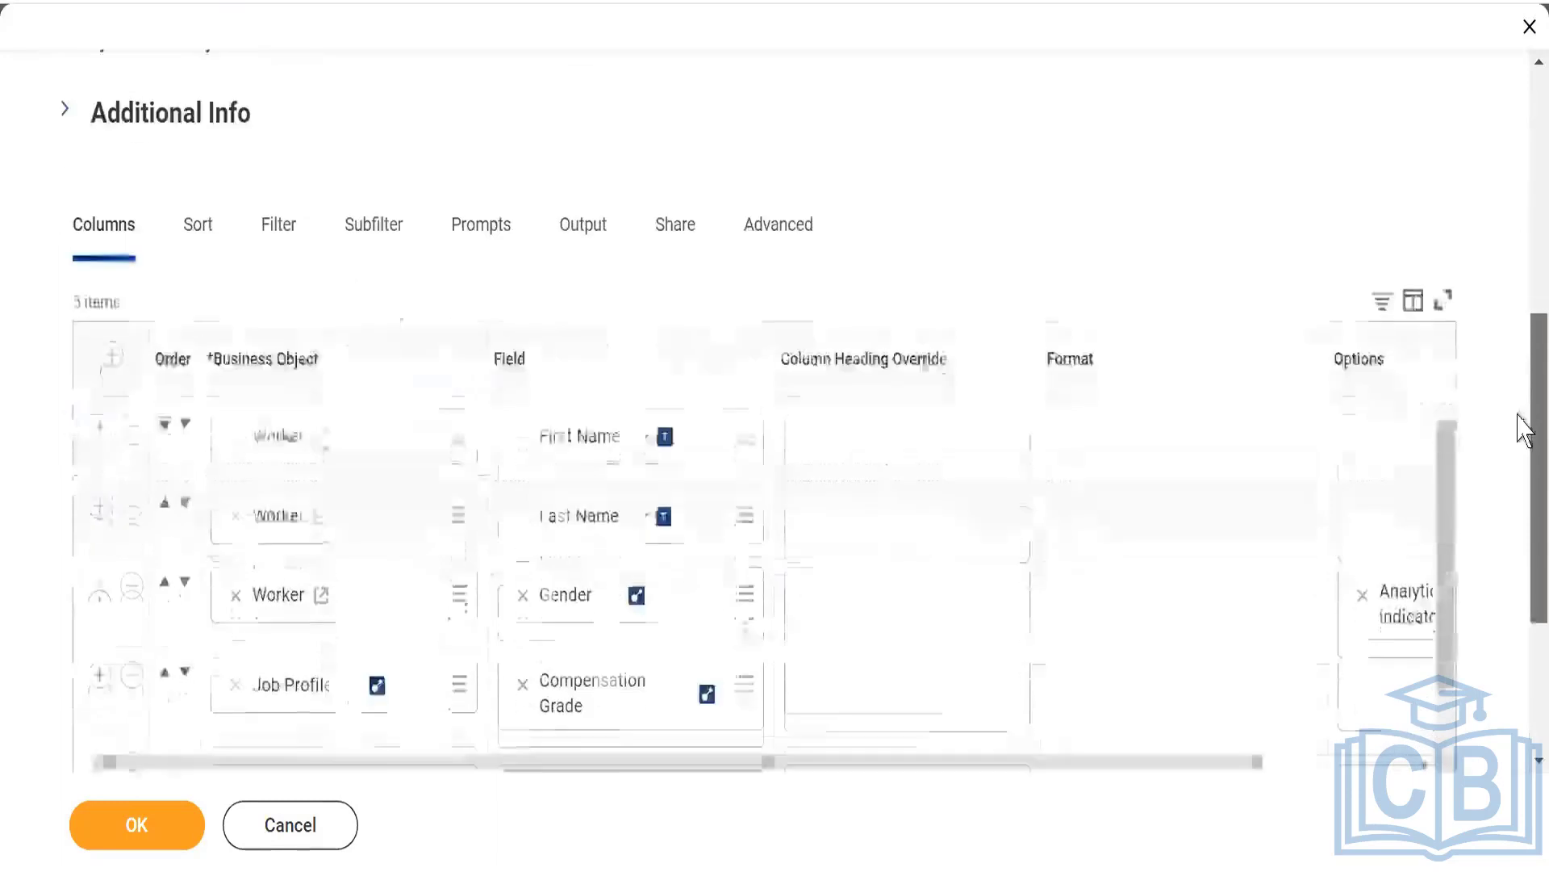
click(279, 216)
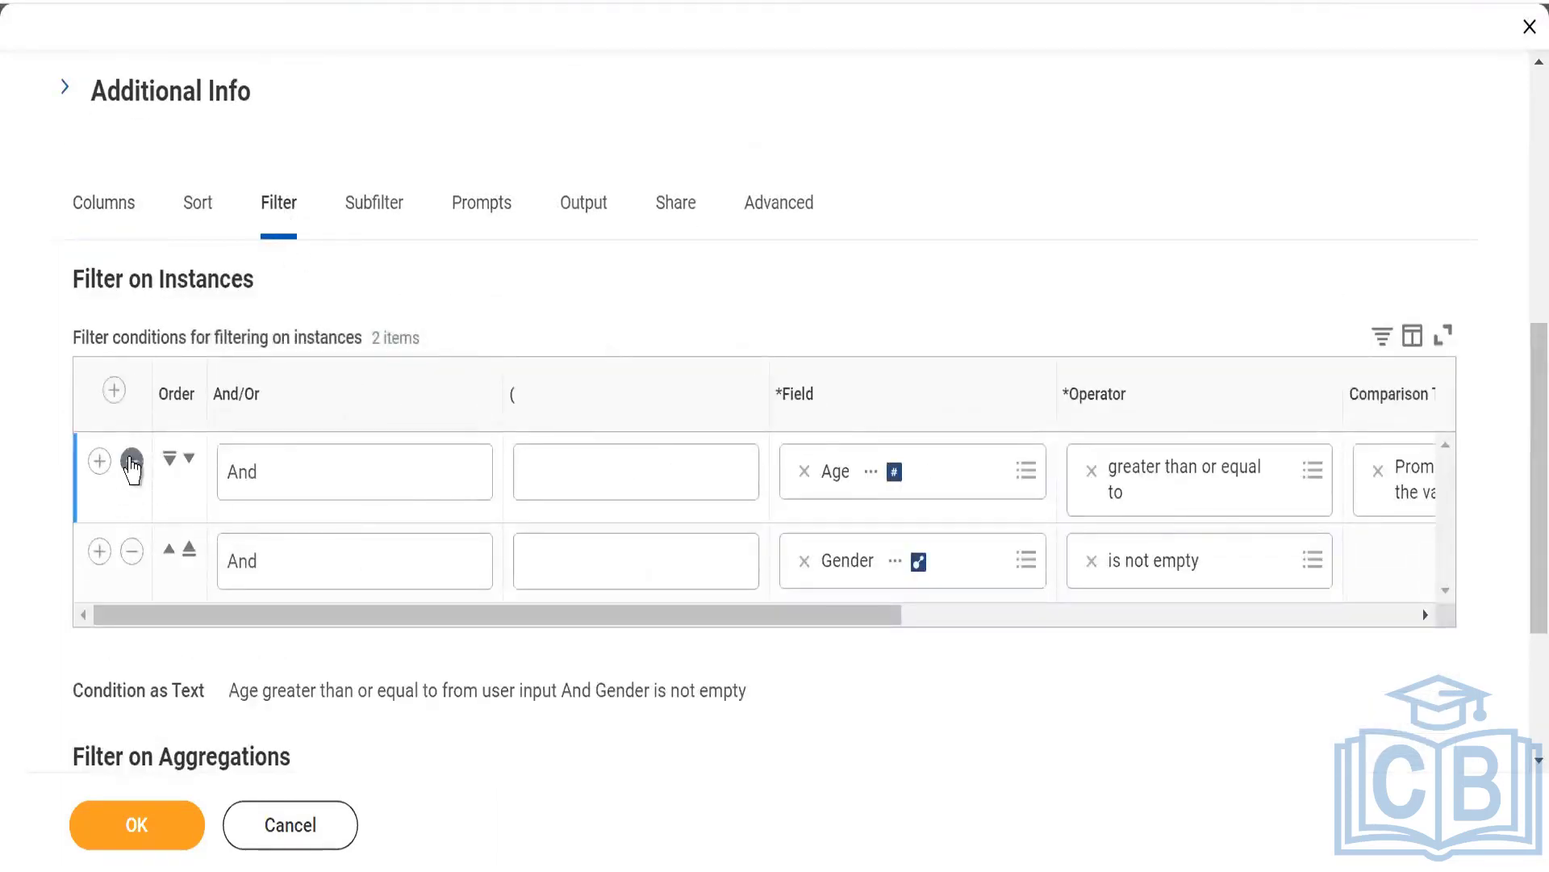
click(131, 463)
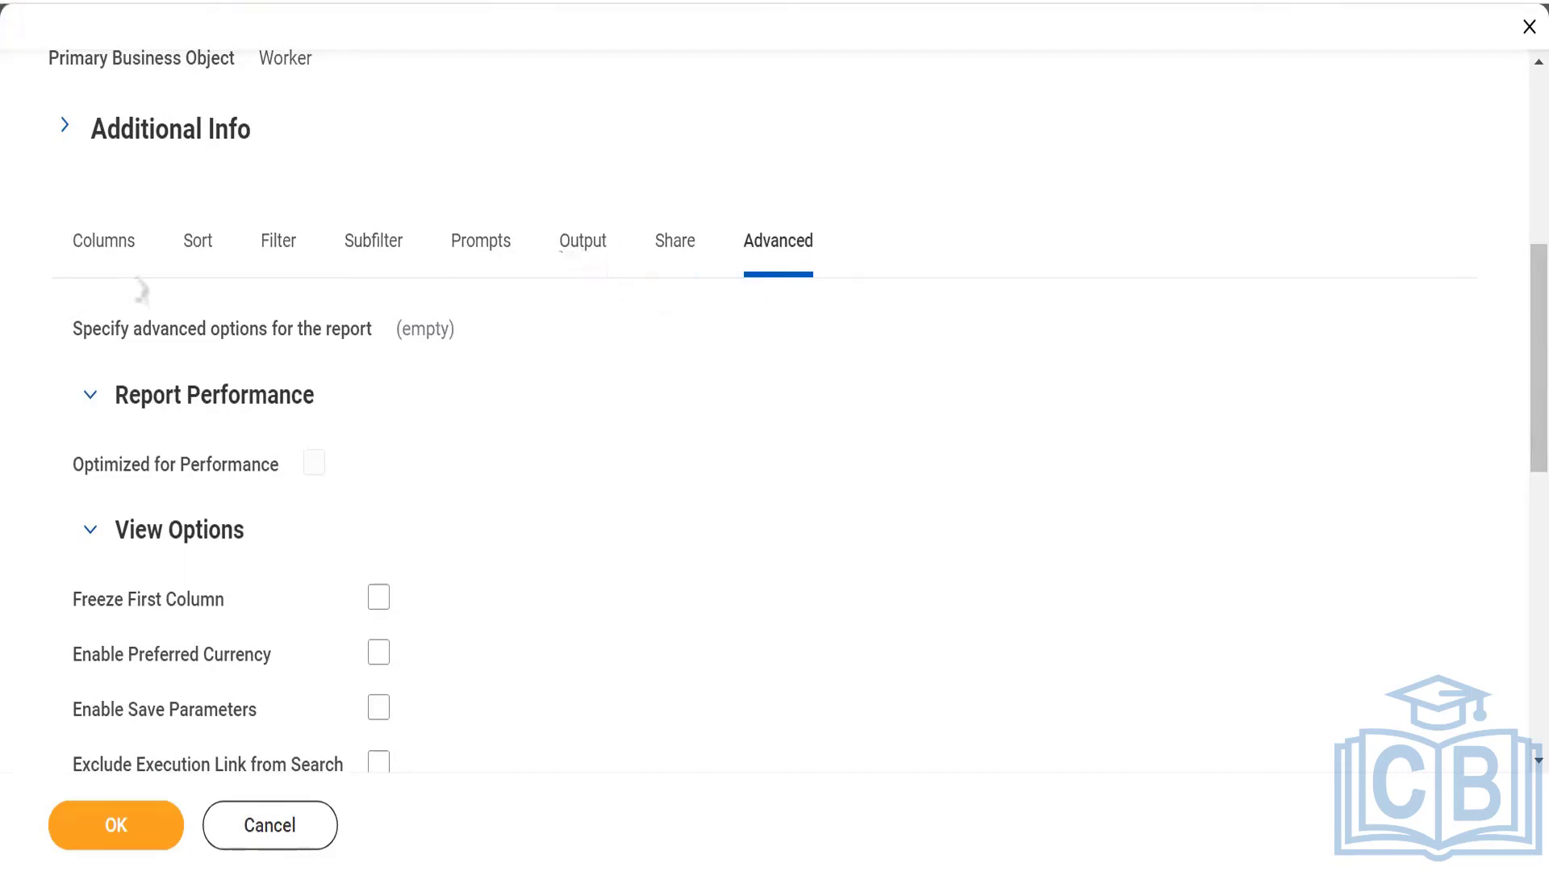
click(89, 271)
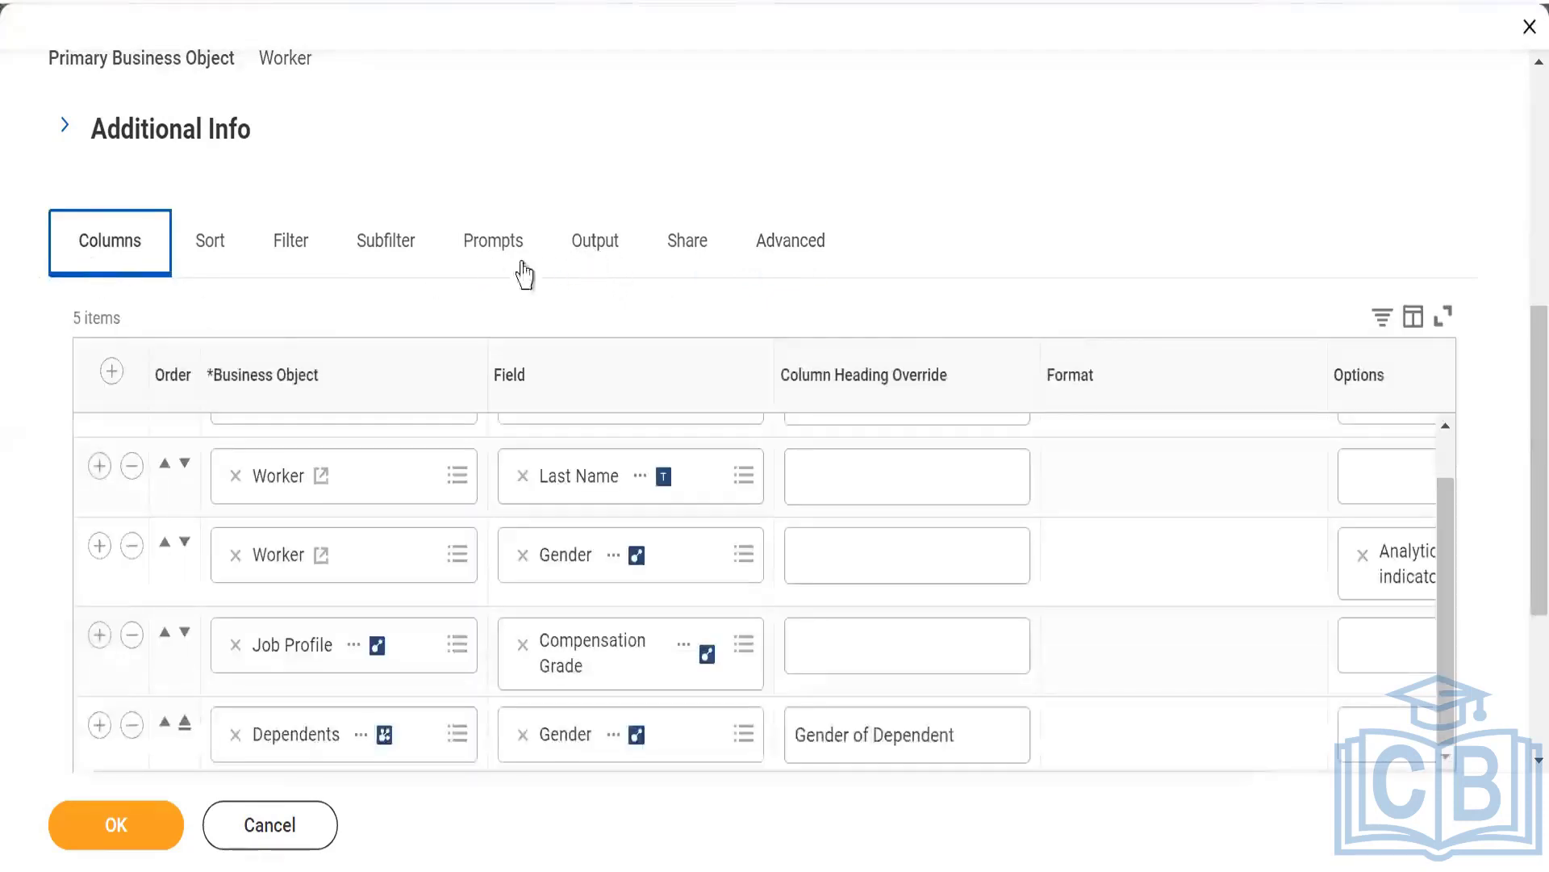
click(594, 260)
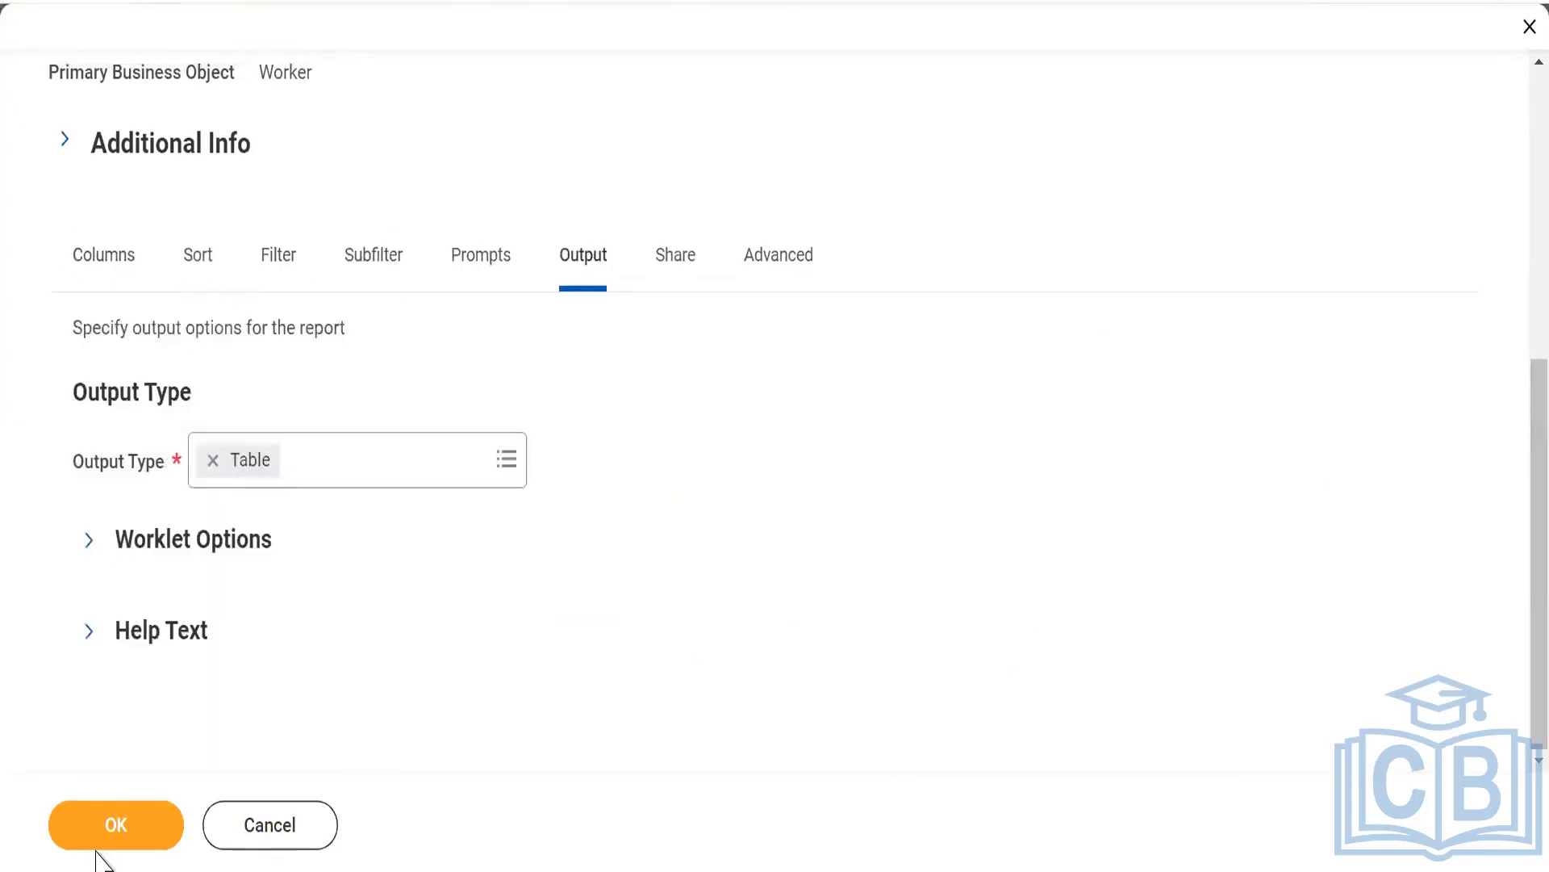
click(93, 823)
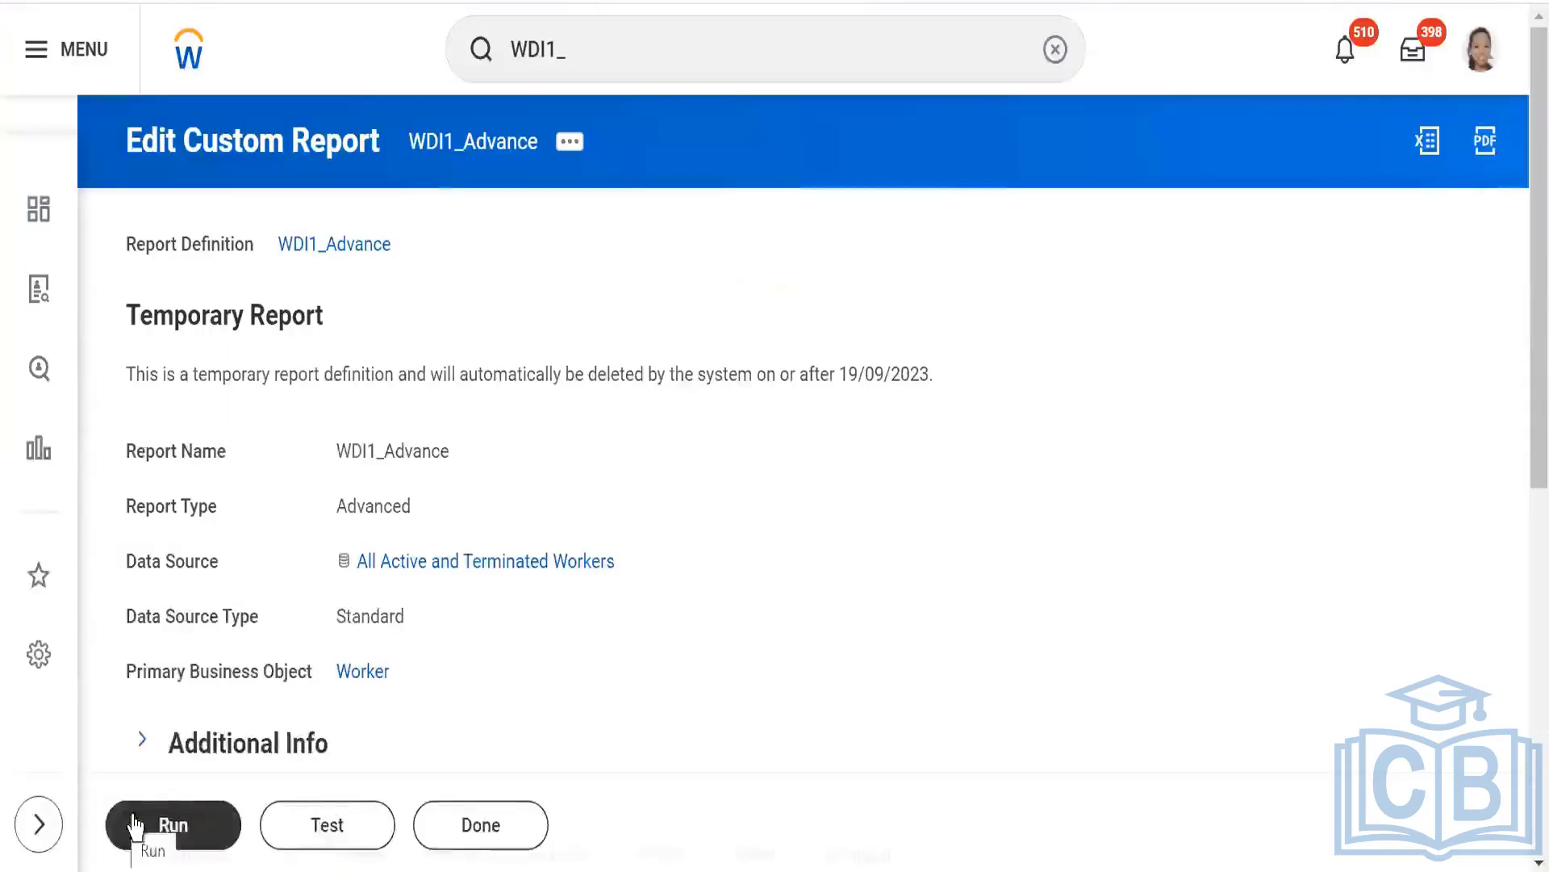
Run the edited report with the Gender prompt set to Female and both date prompts left blank.
click(172, 825)
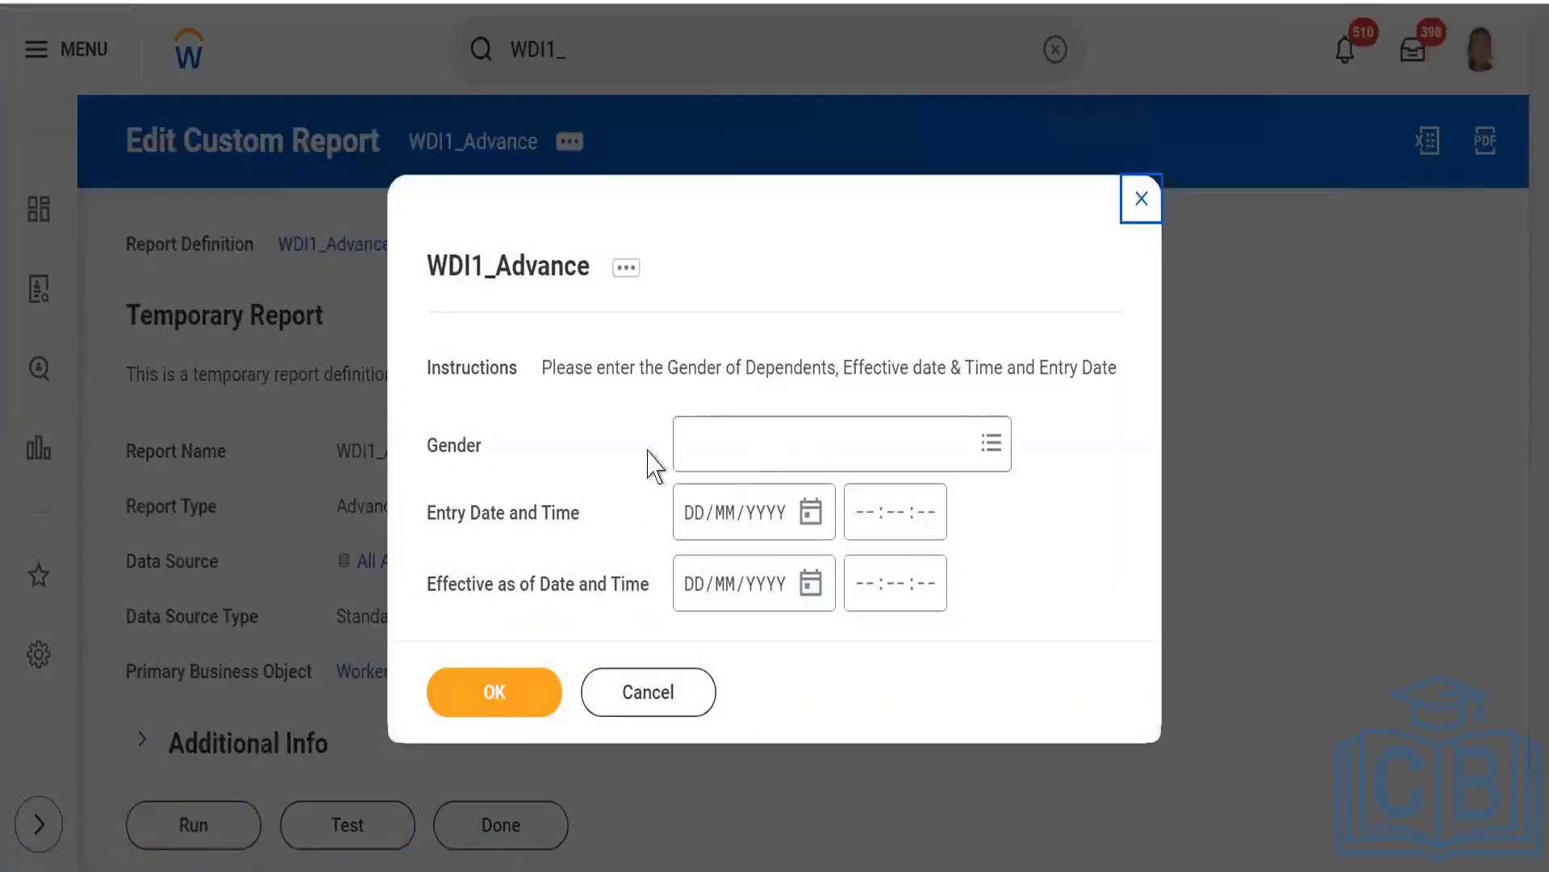
click(713, 458)
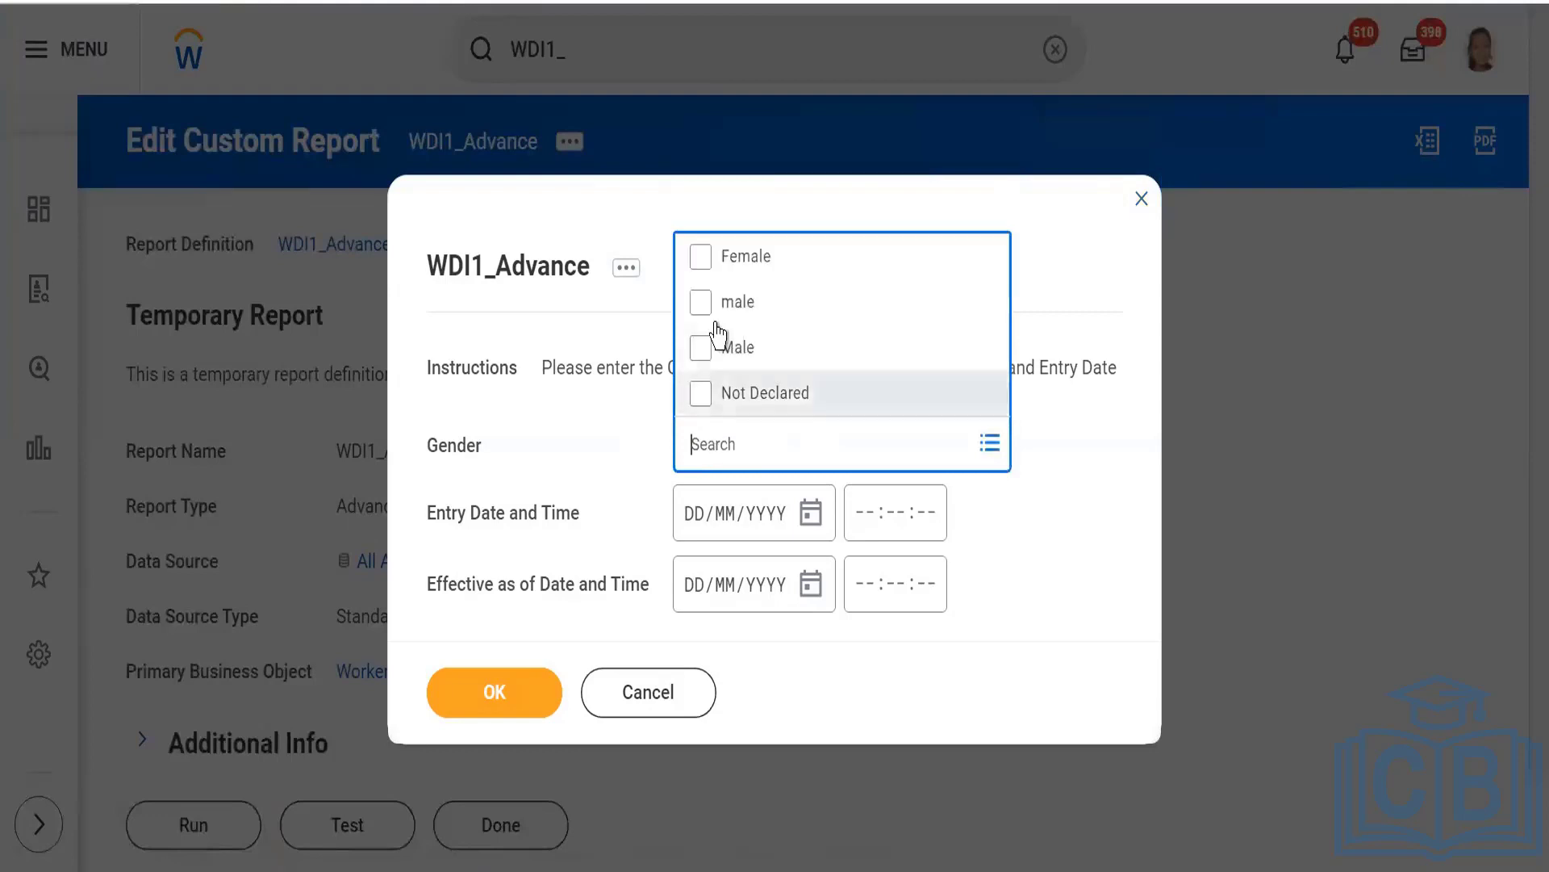
click(700, 256)
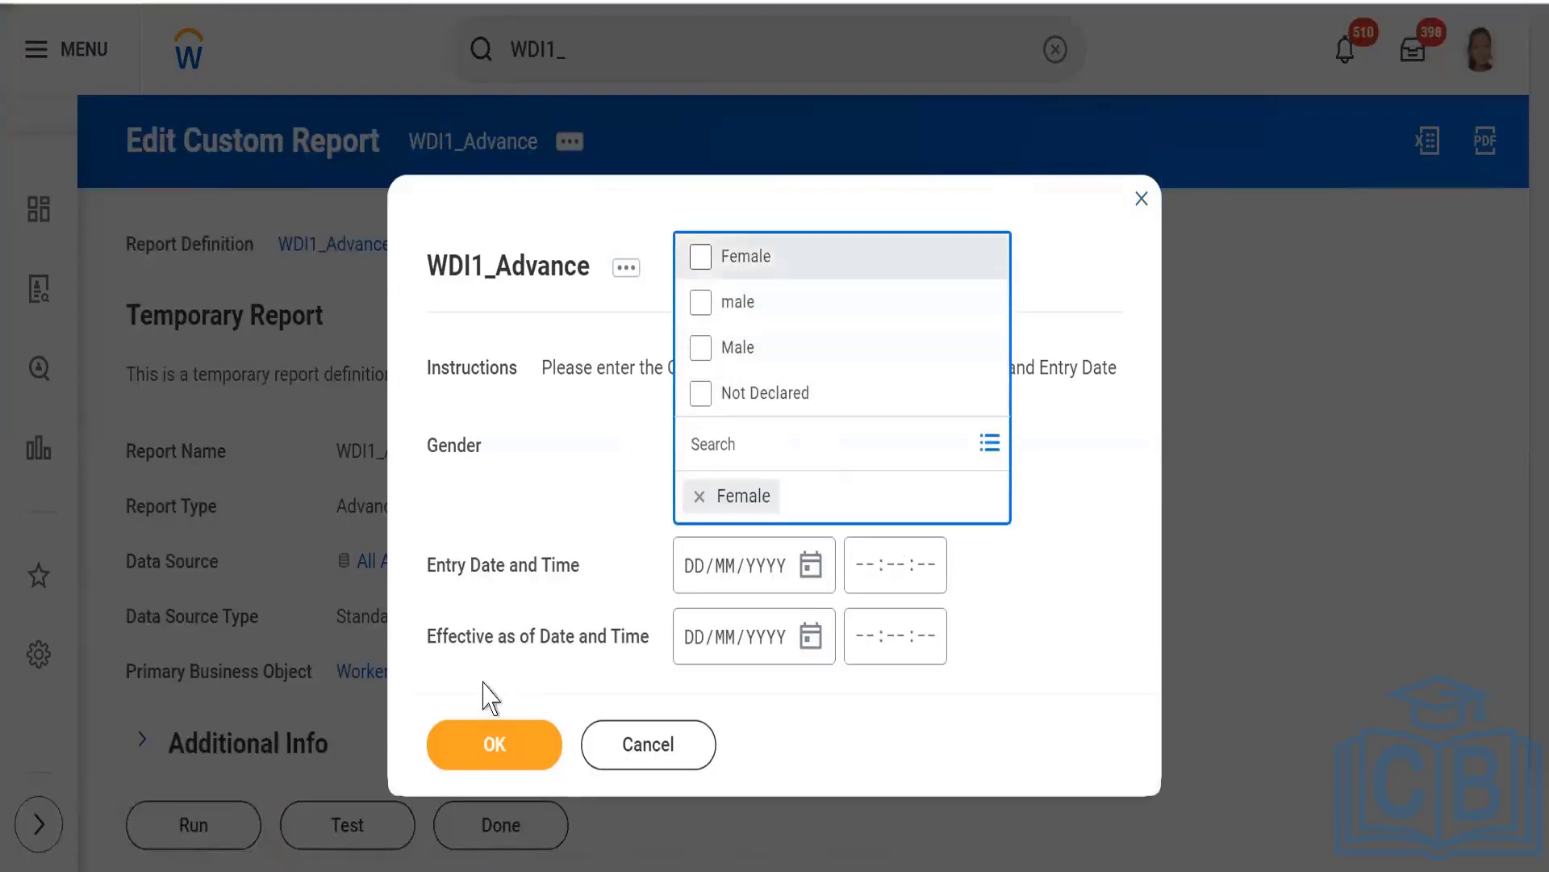
click(467, 741)
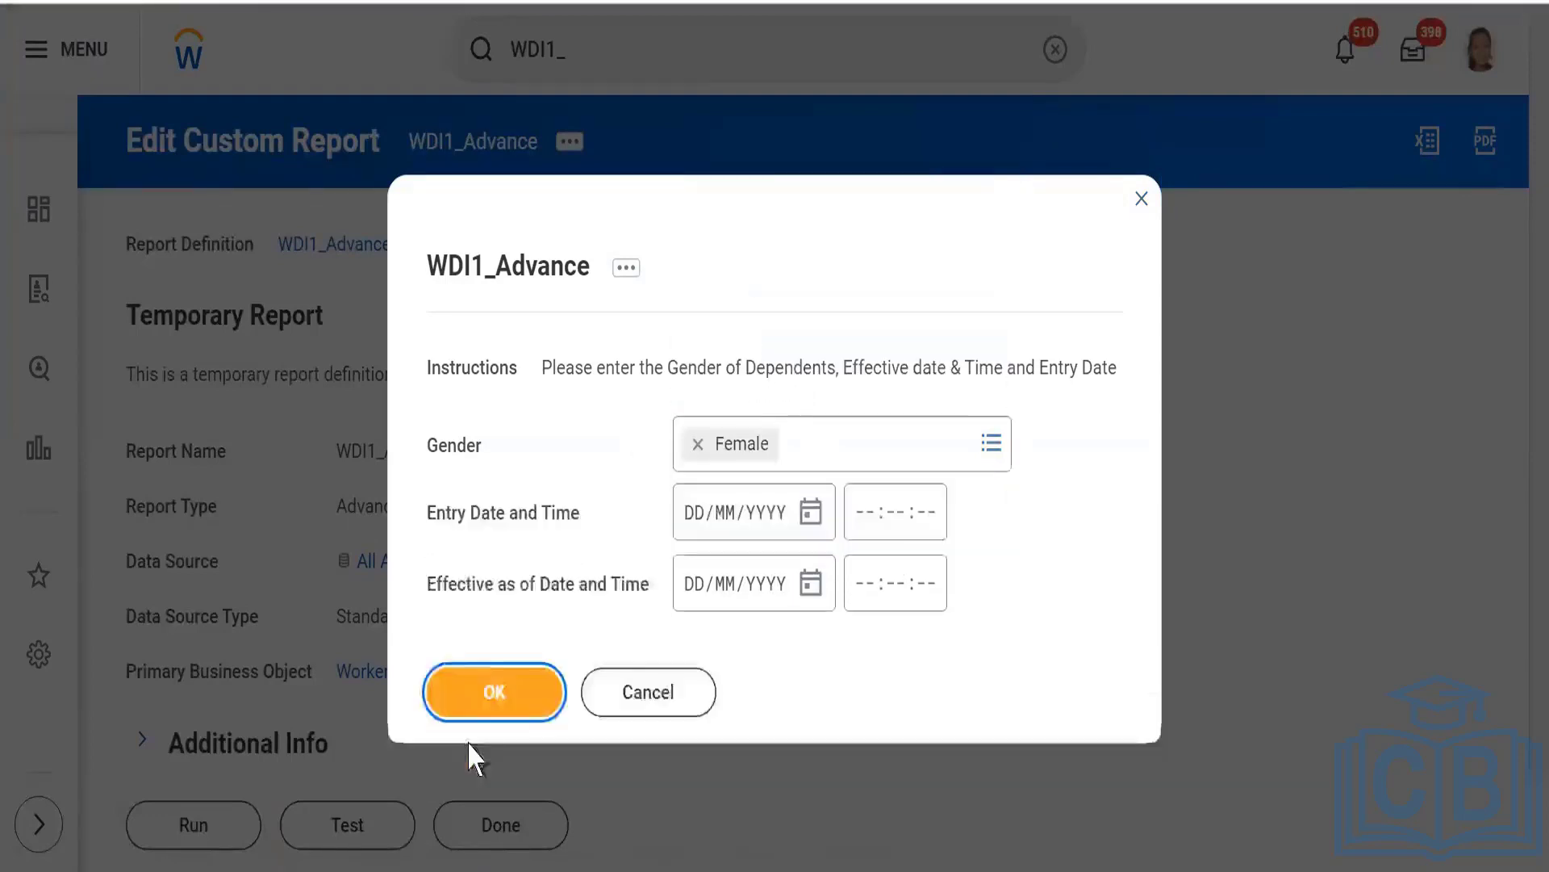
click(495, 692)
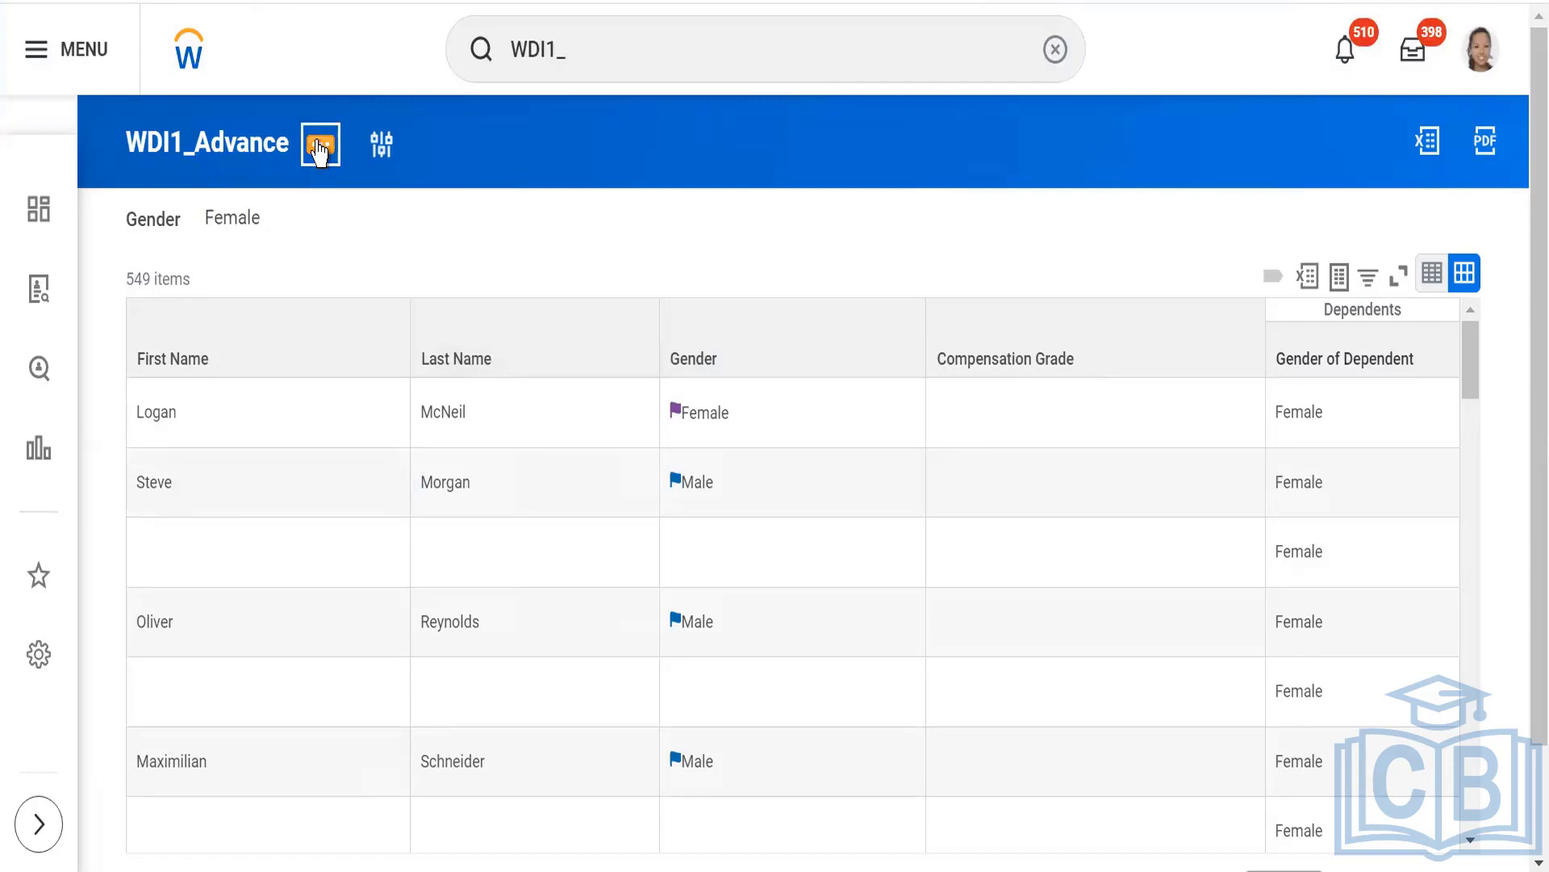
Open the WDI1_Advance report definition for editing again and clear the text of its prompt instructions.
click(320, 147)
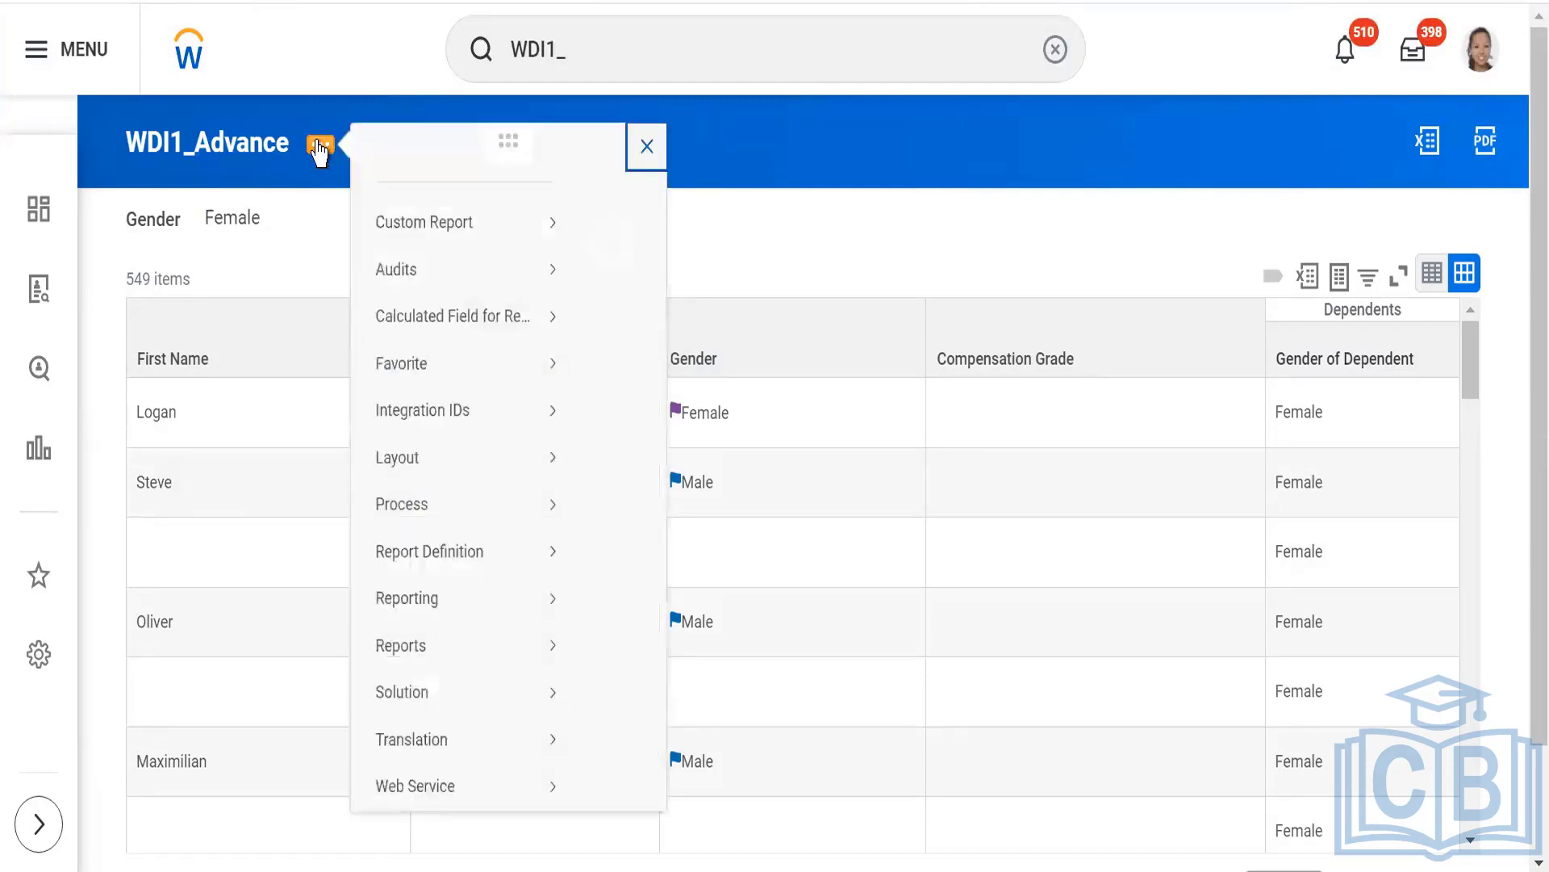
mouse_move(453, 252)
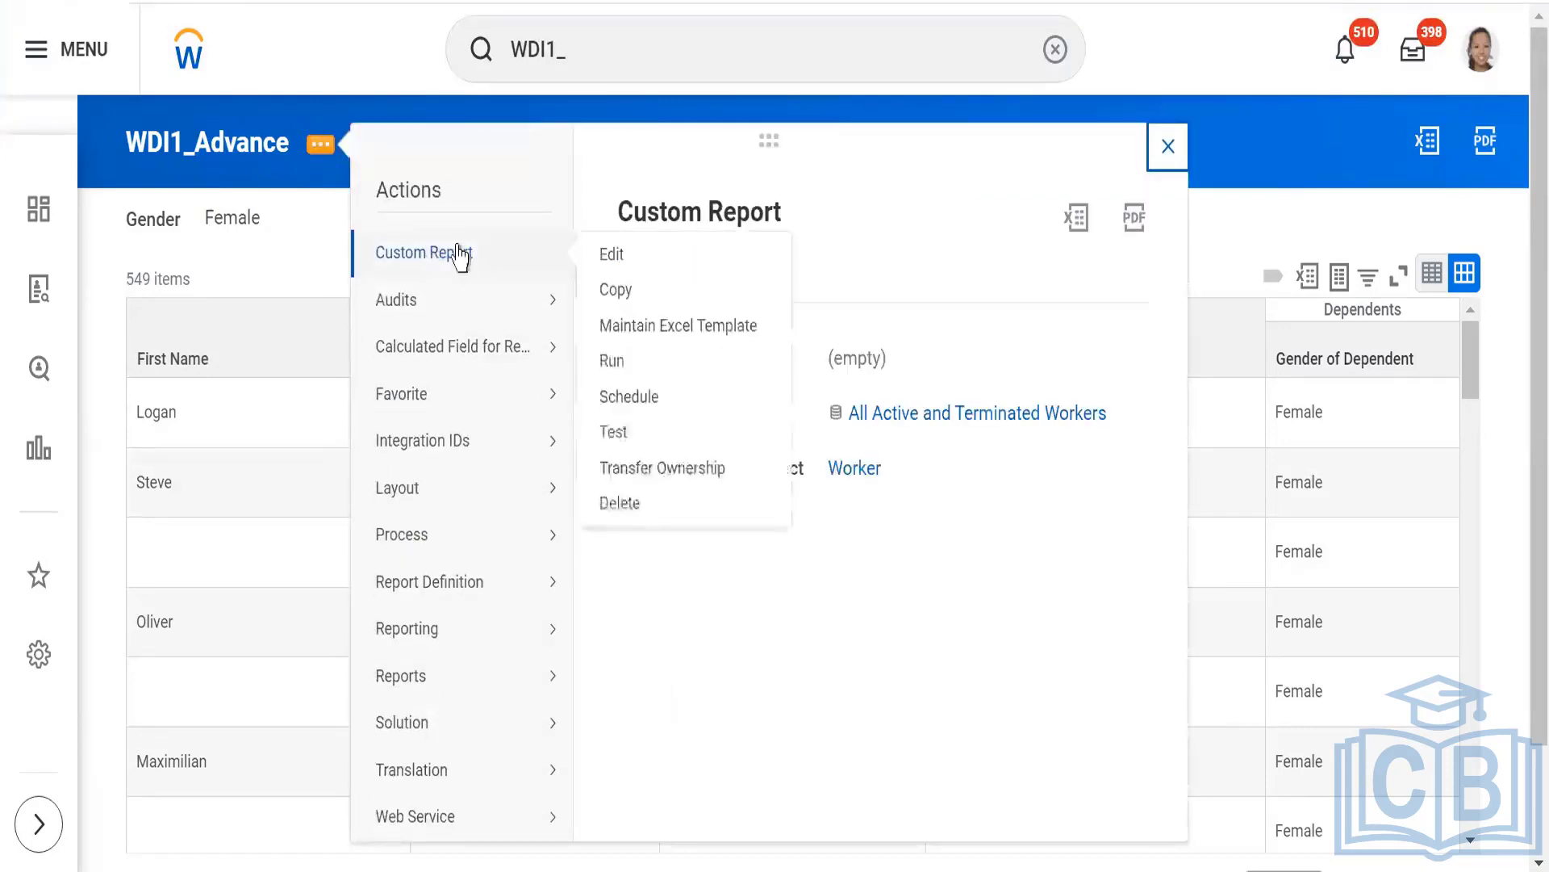
click(613, 257)
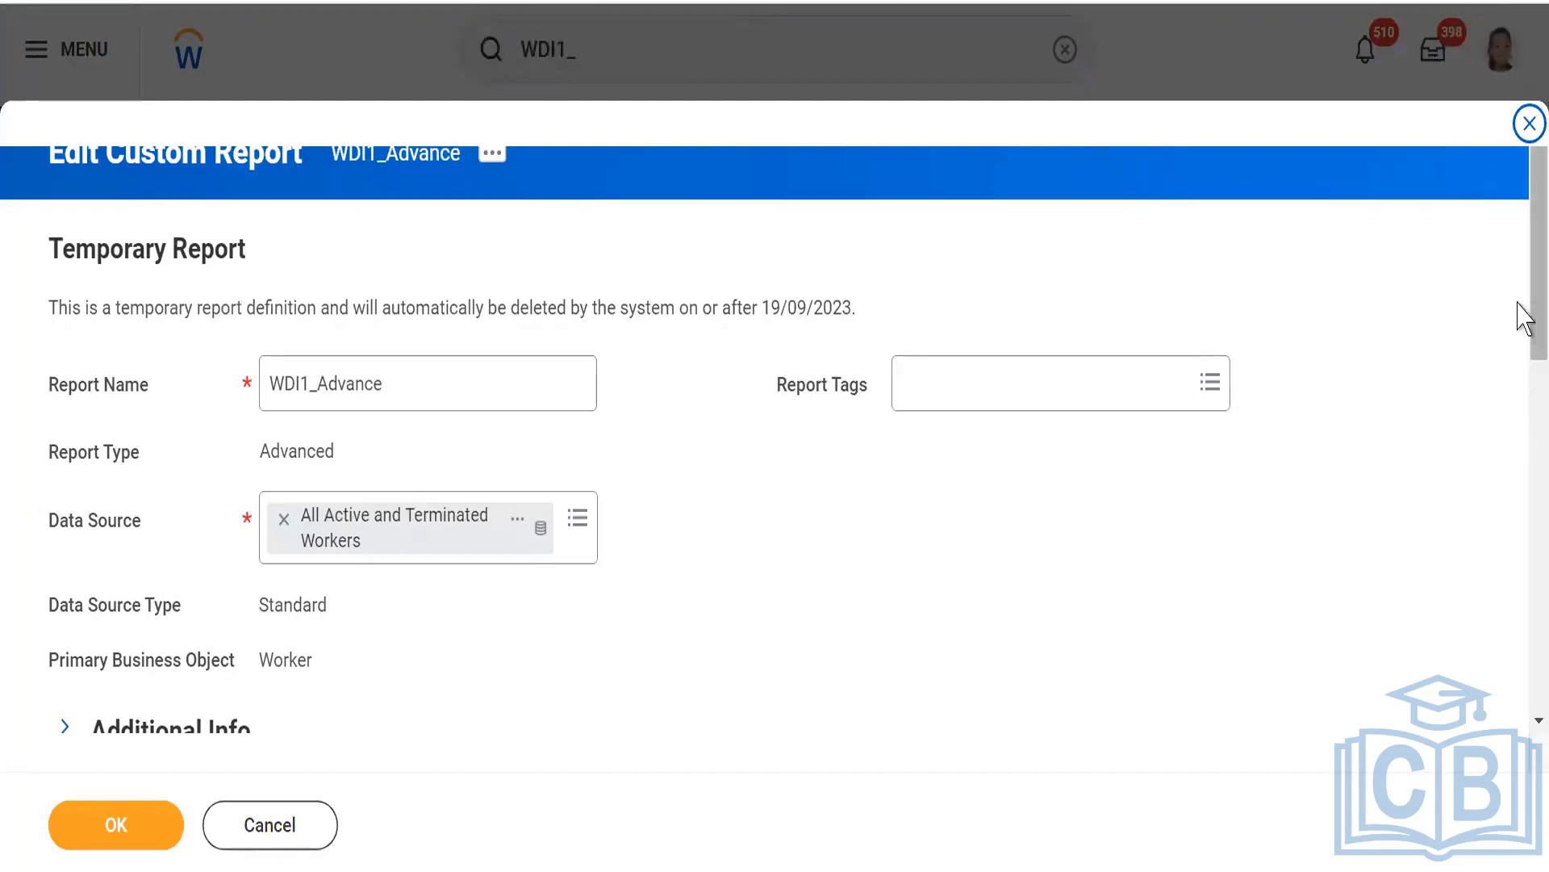
drag(1526, 319, 1522, 422)
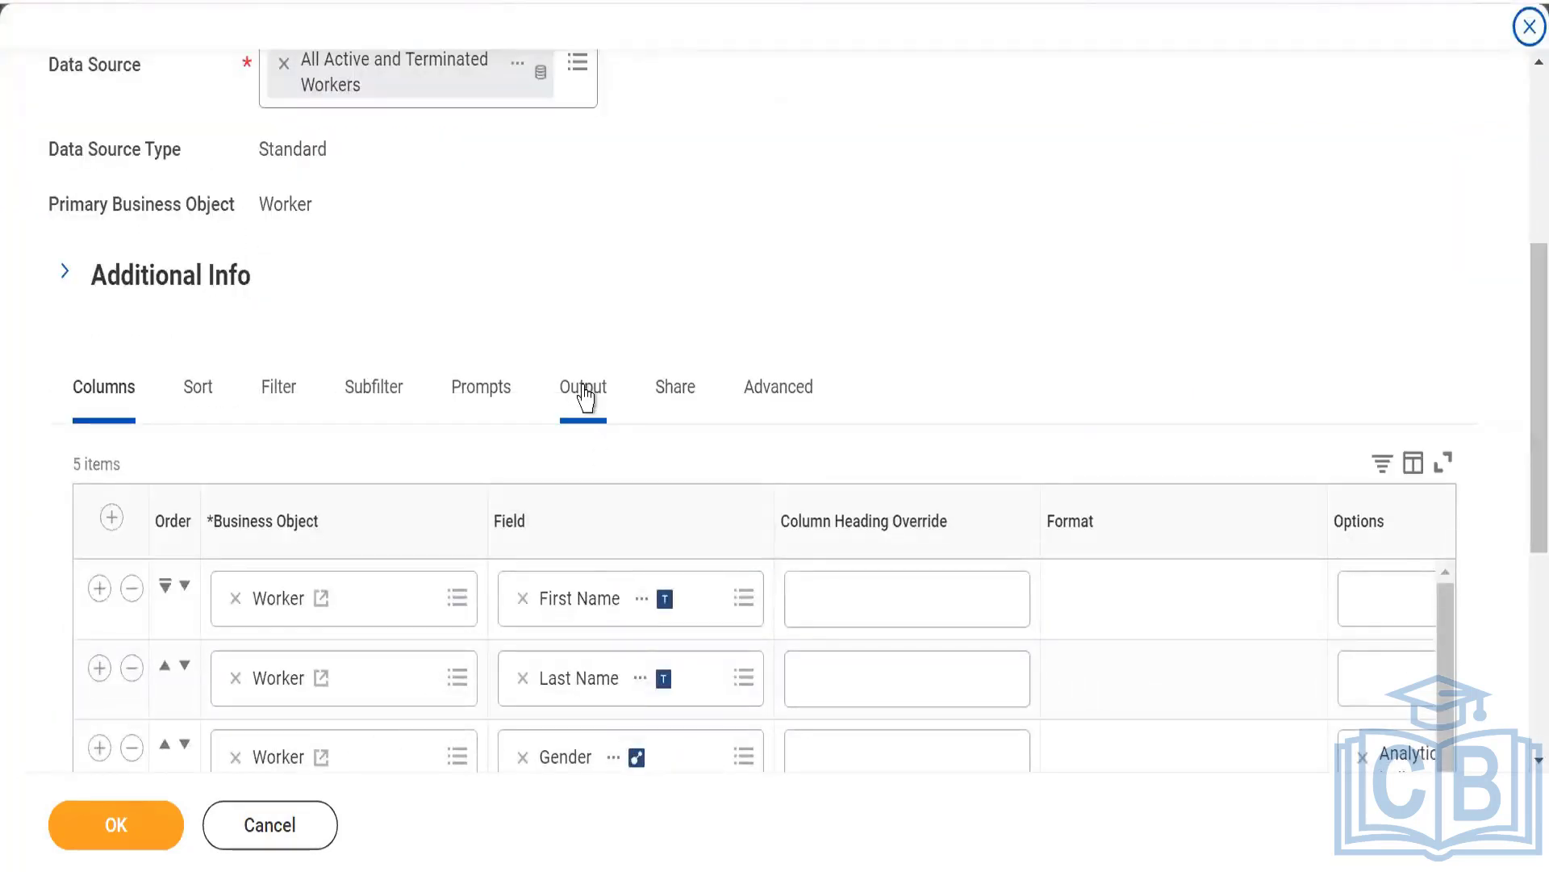
click(364, 386)
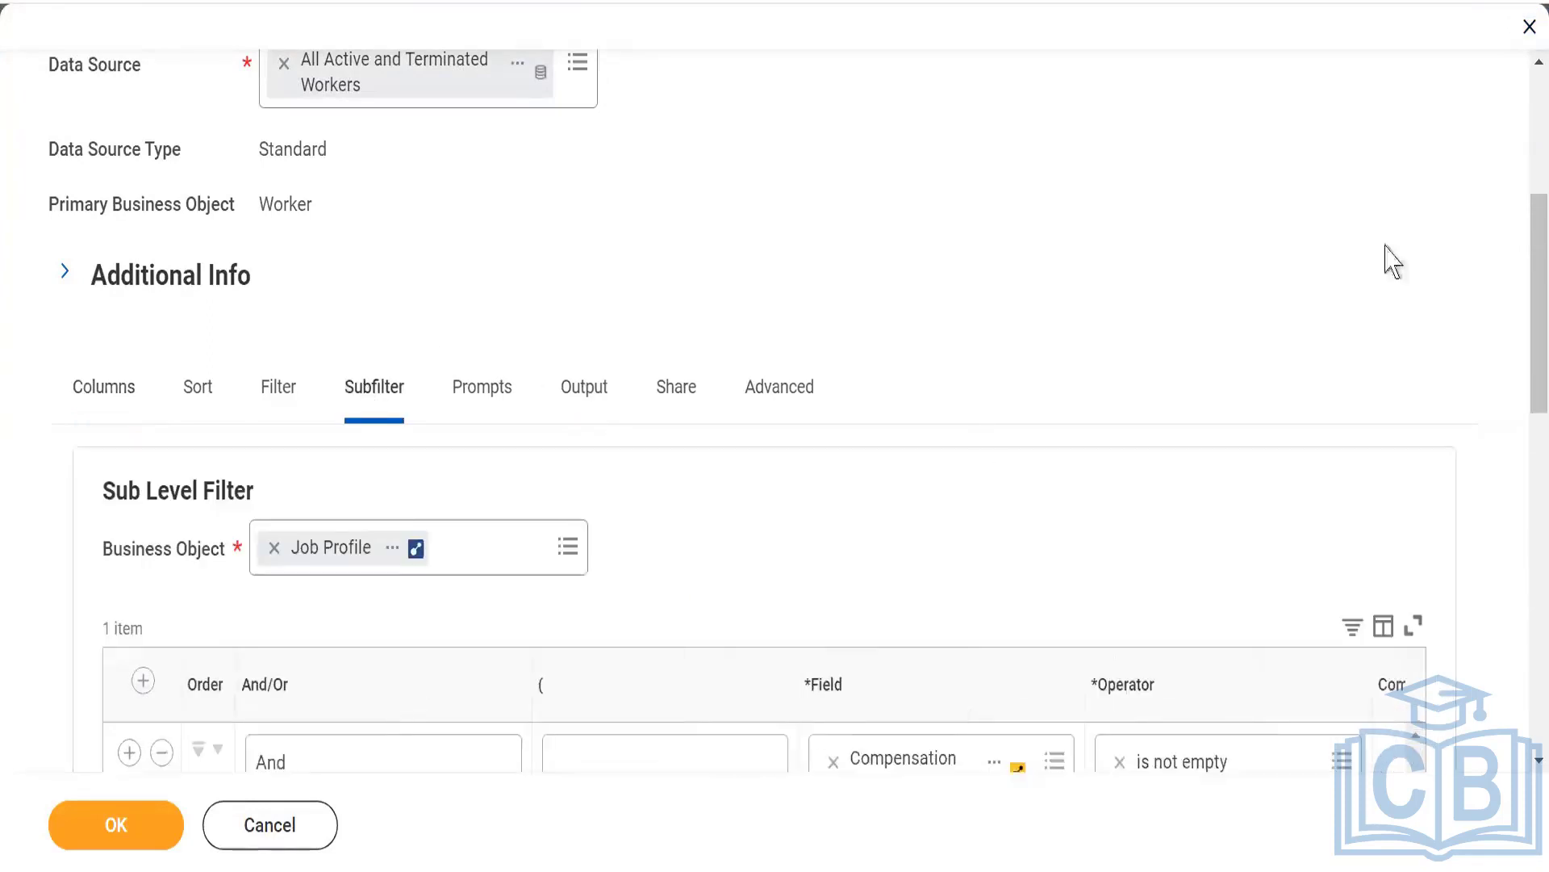
drag(1522, 283, 1522, 605)
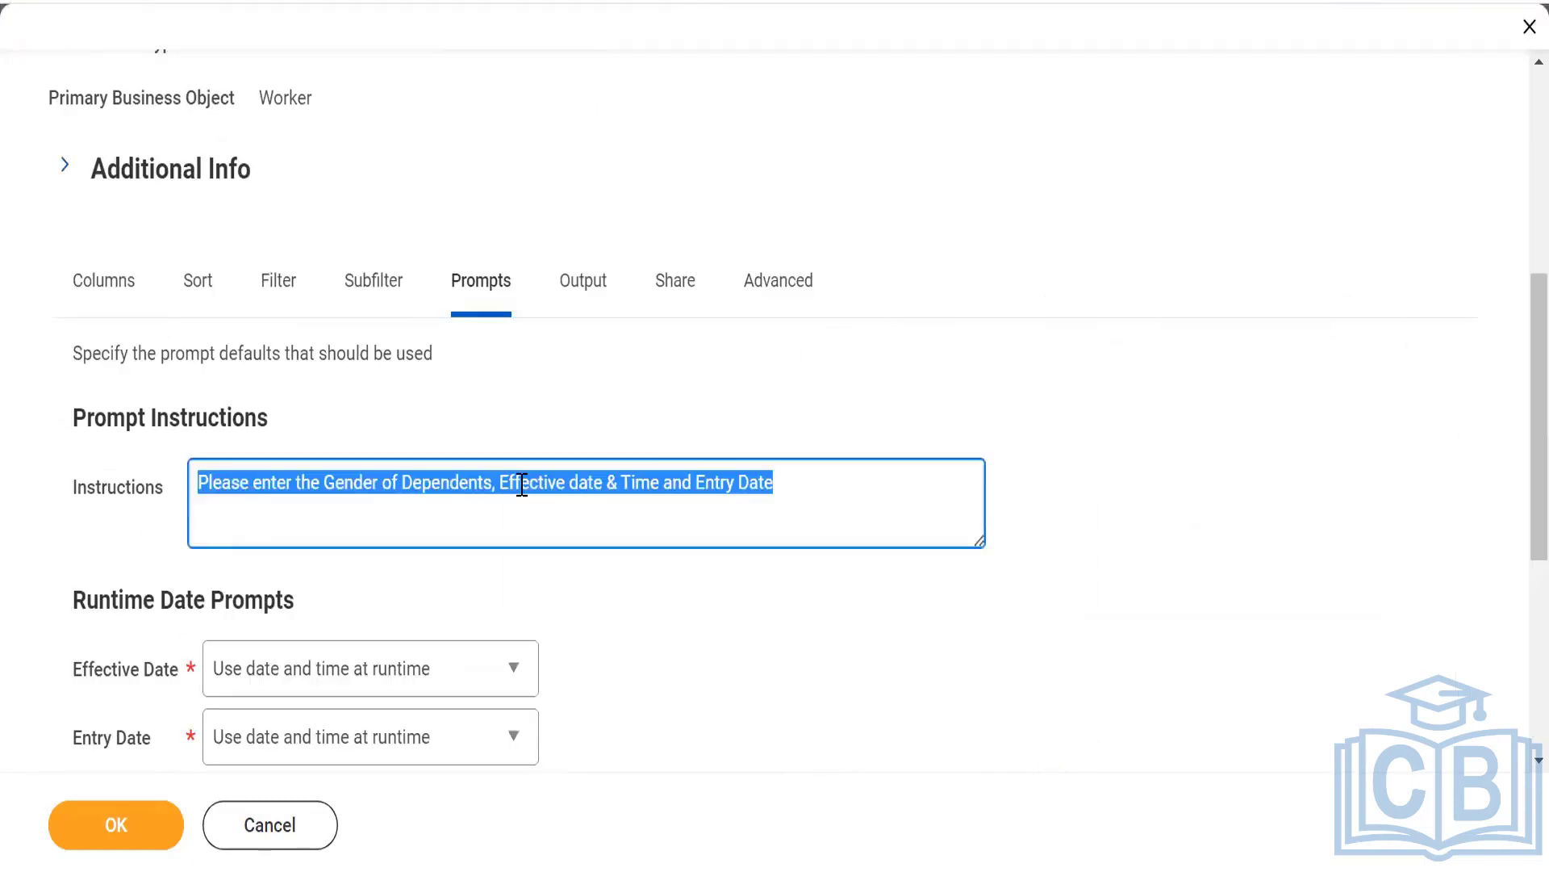
key(BackSpace)
click(117, 824)
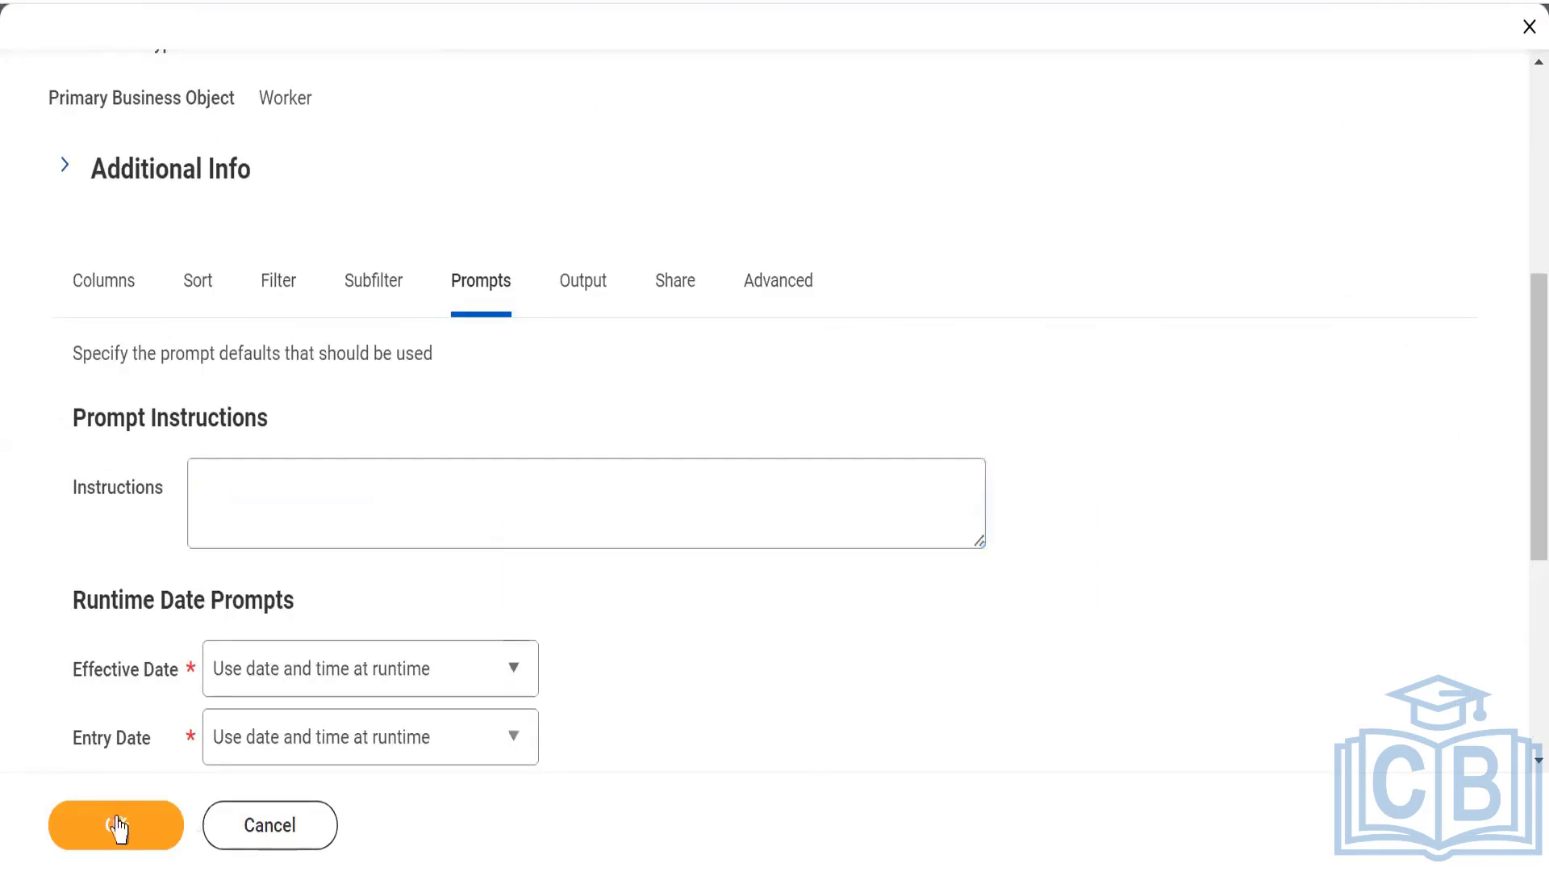
Change the report's output type to Gauge.
click(598, 291)
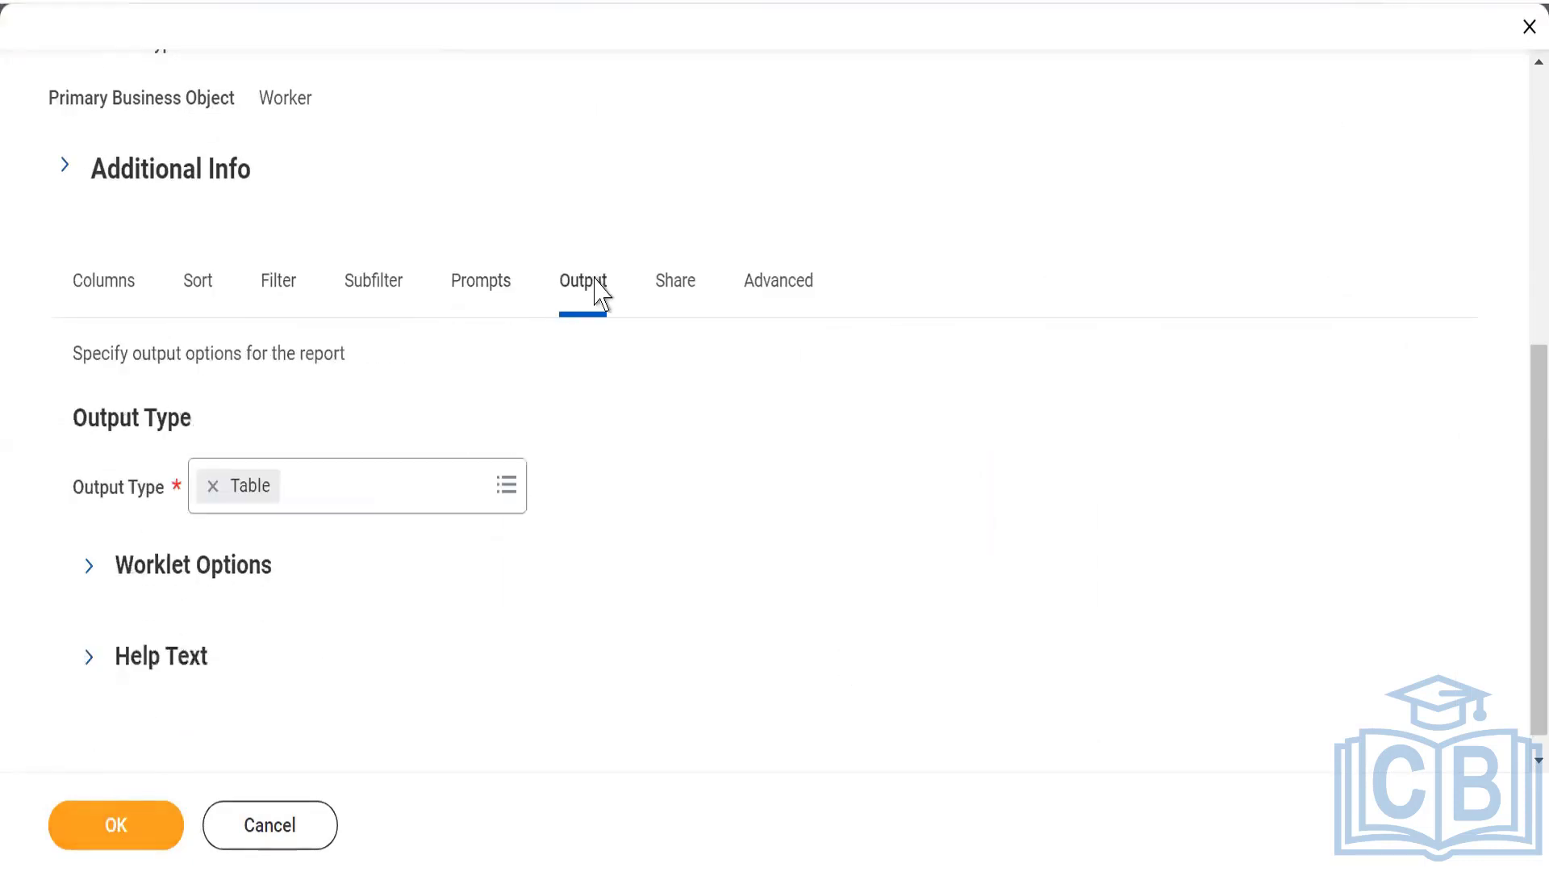
click(305, 503)
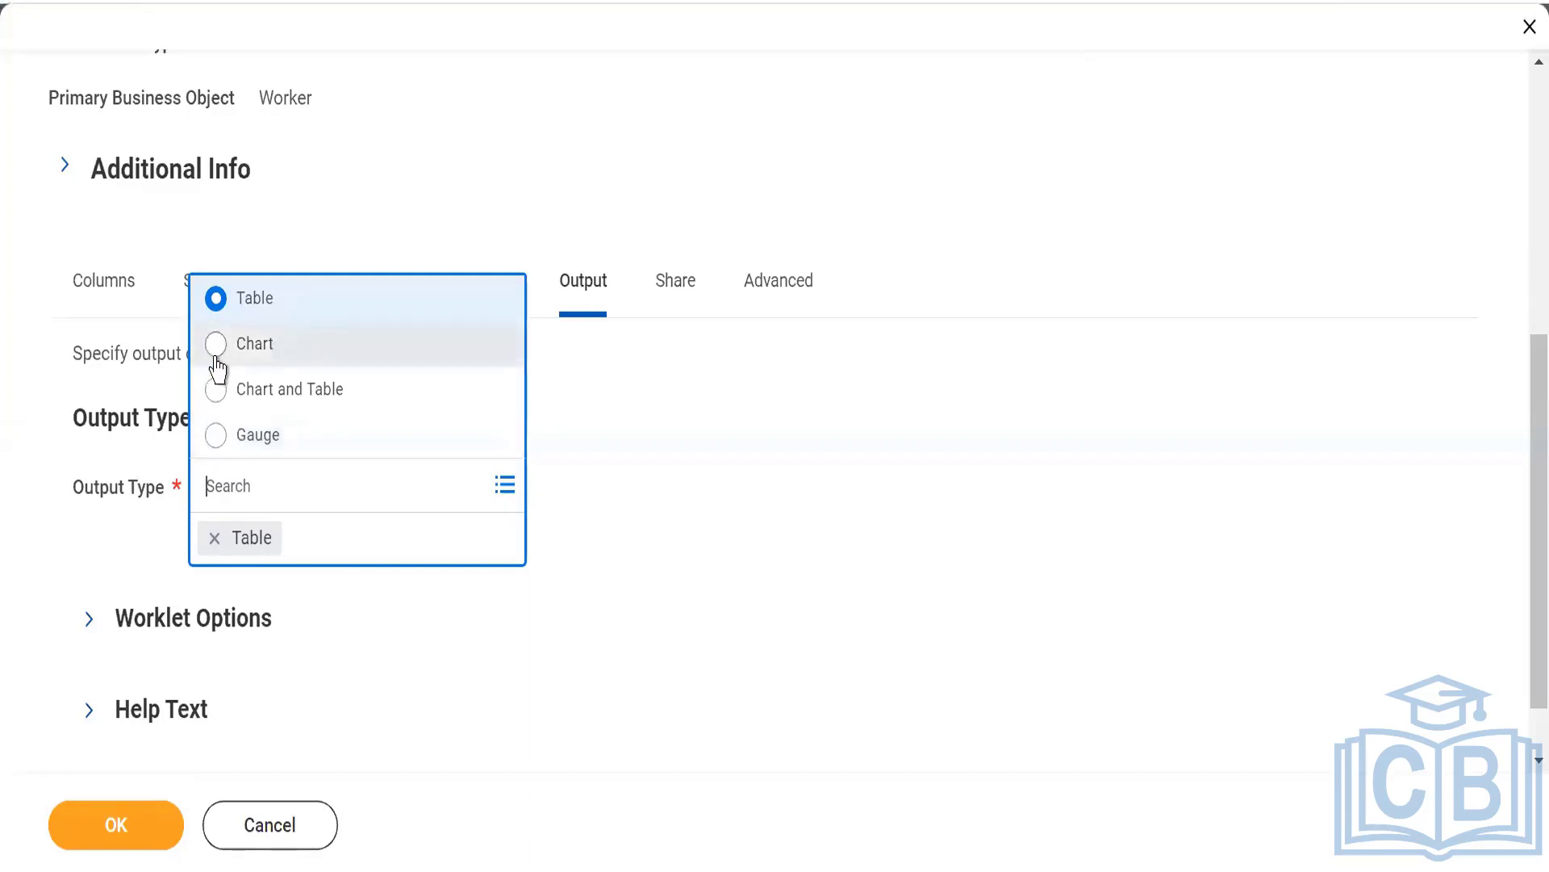
click(214, 447)
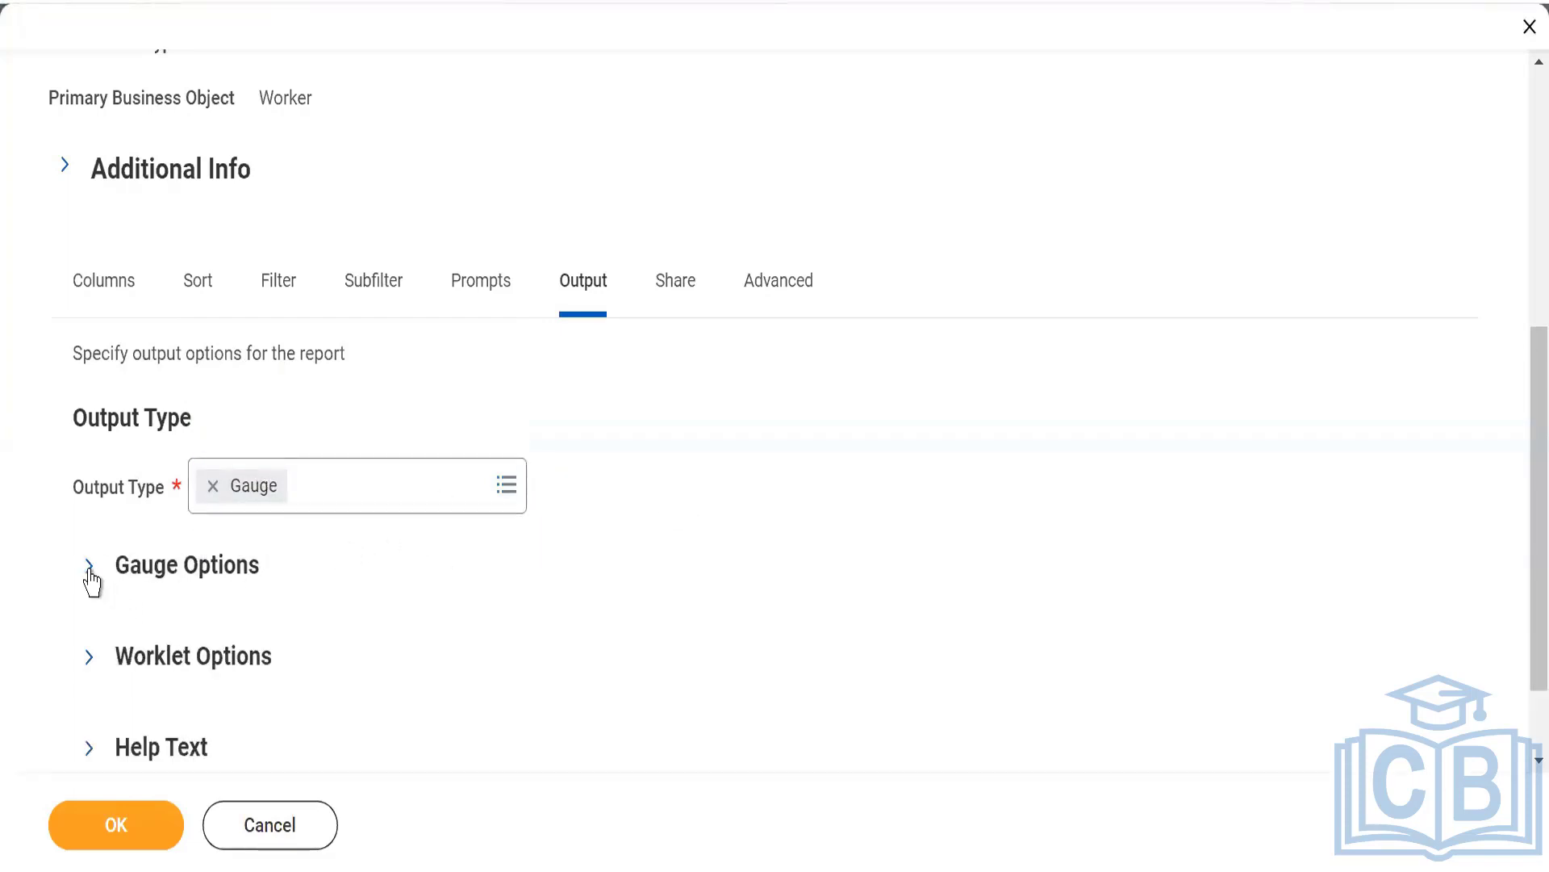
Expand the gauge options and try to find "age" as the metered value, clearing the search text.
click(89, 568)
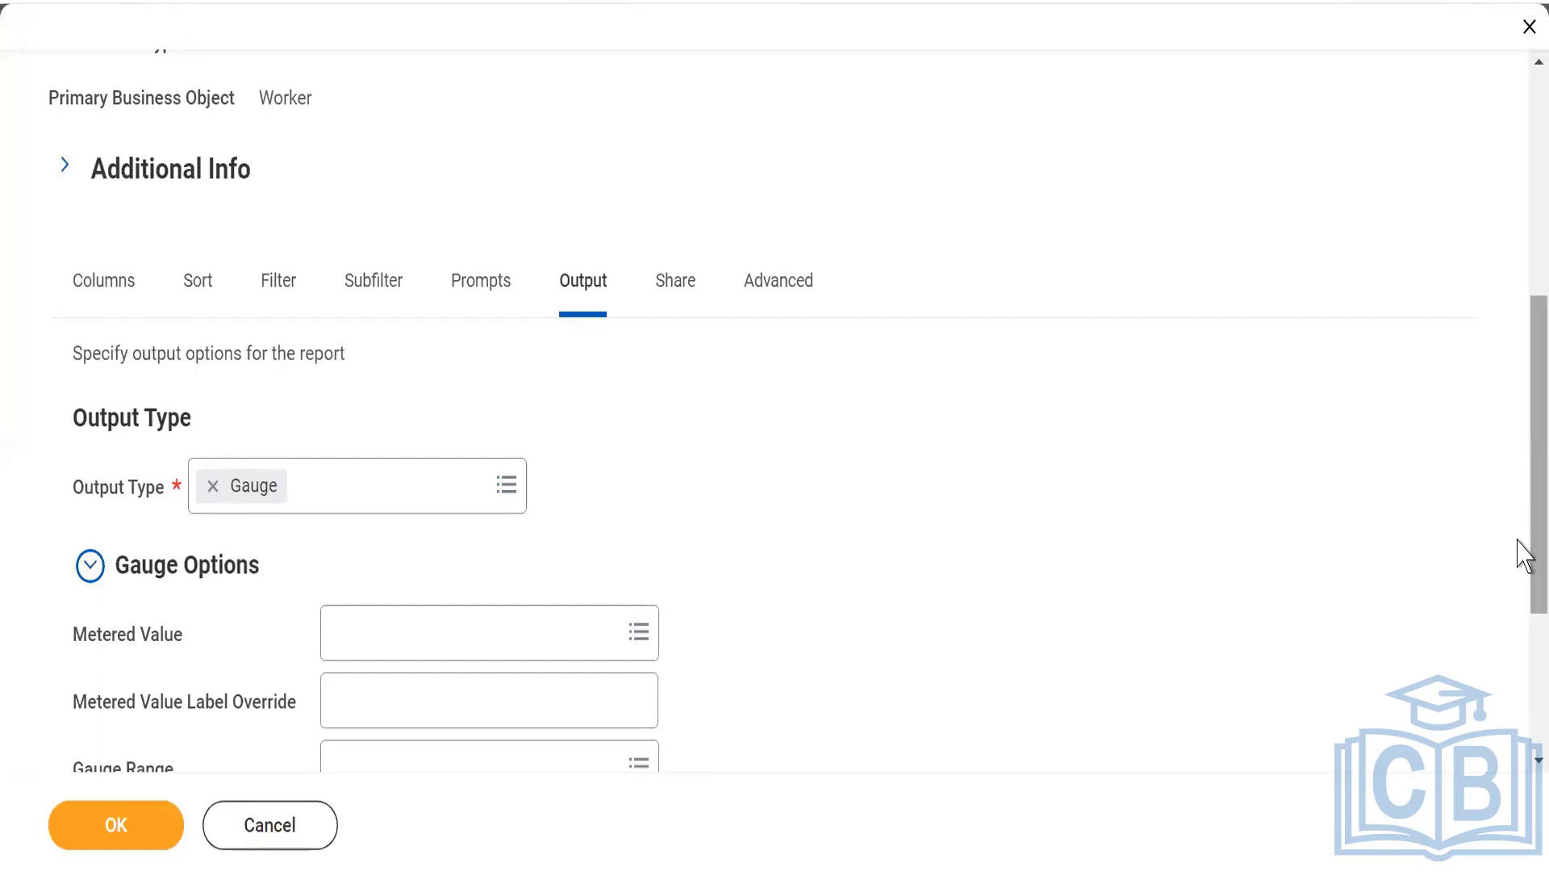
drag(1518, 554, 1516, 552)
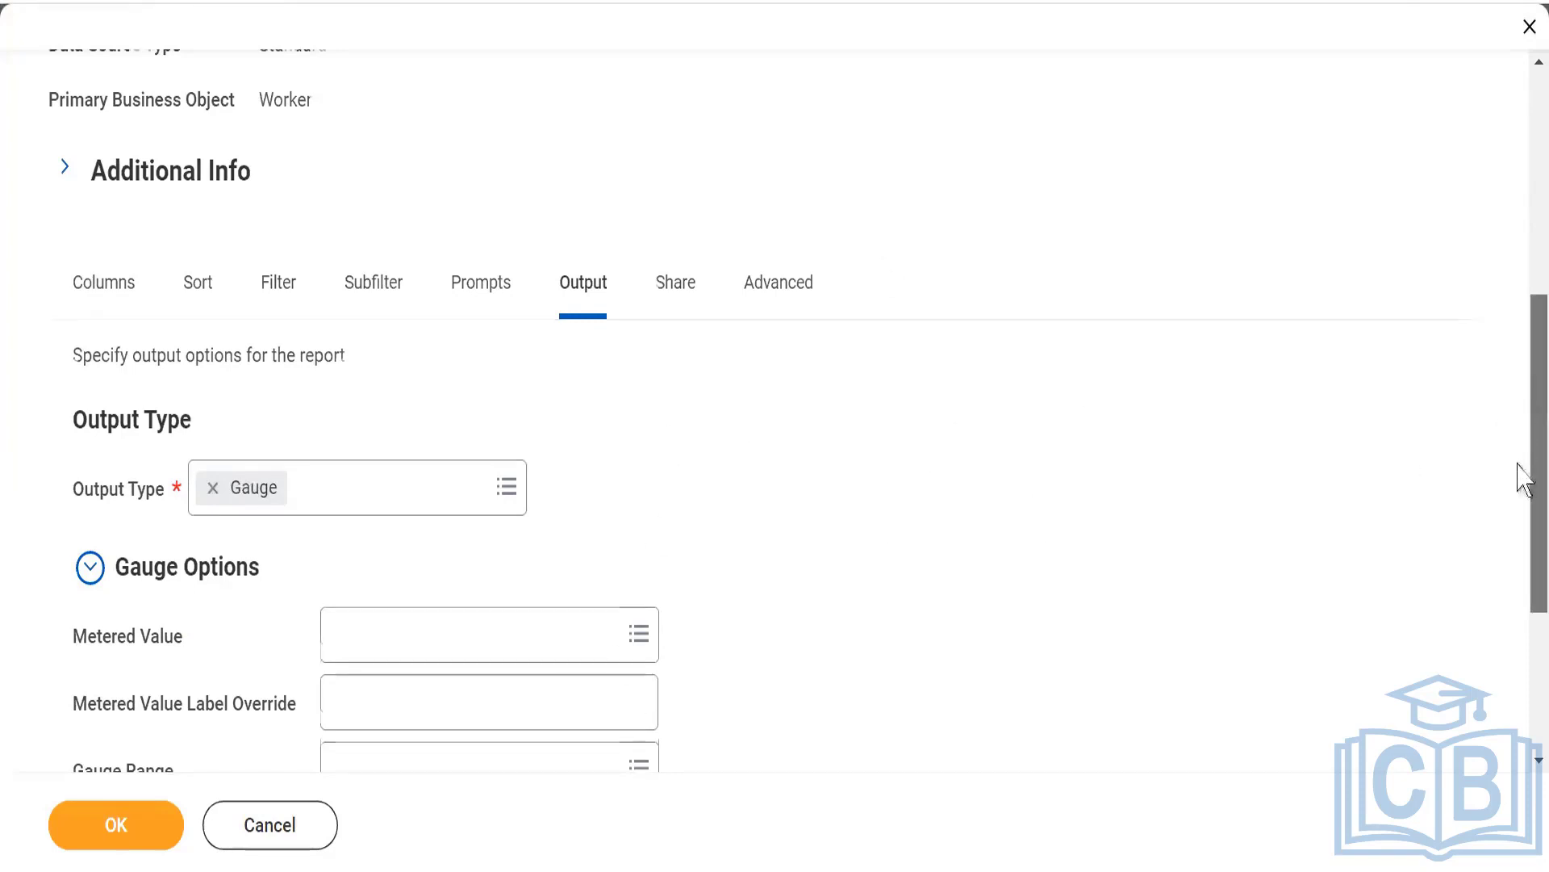
scroll(1522, 500, down, 4)
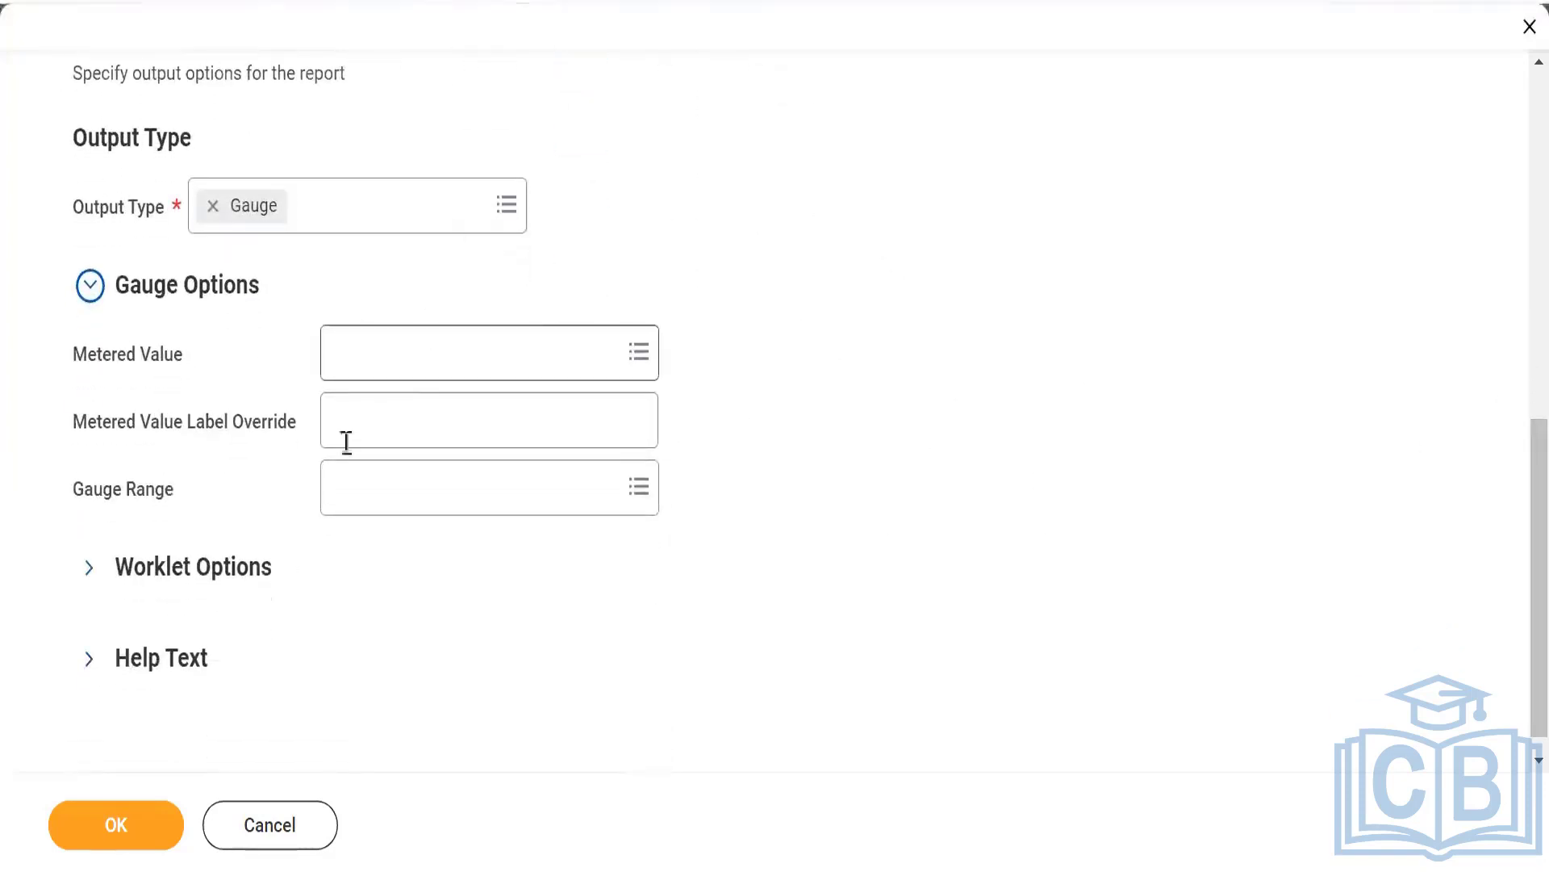
click(377, 360)
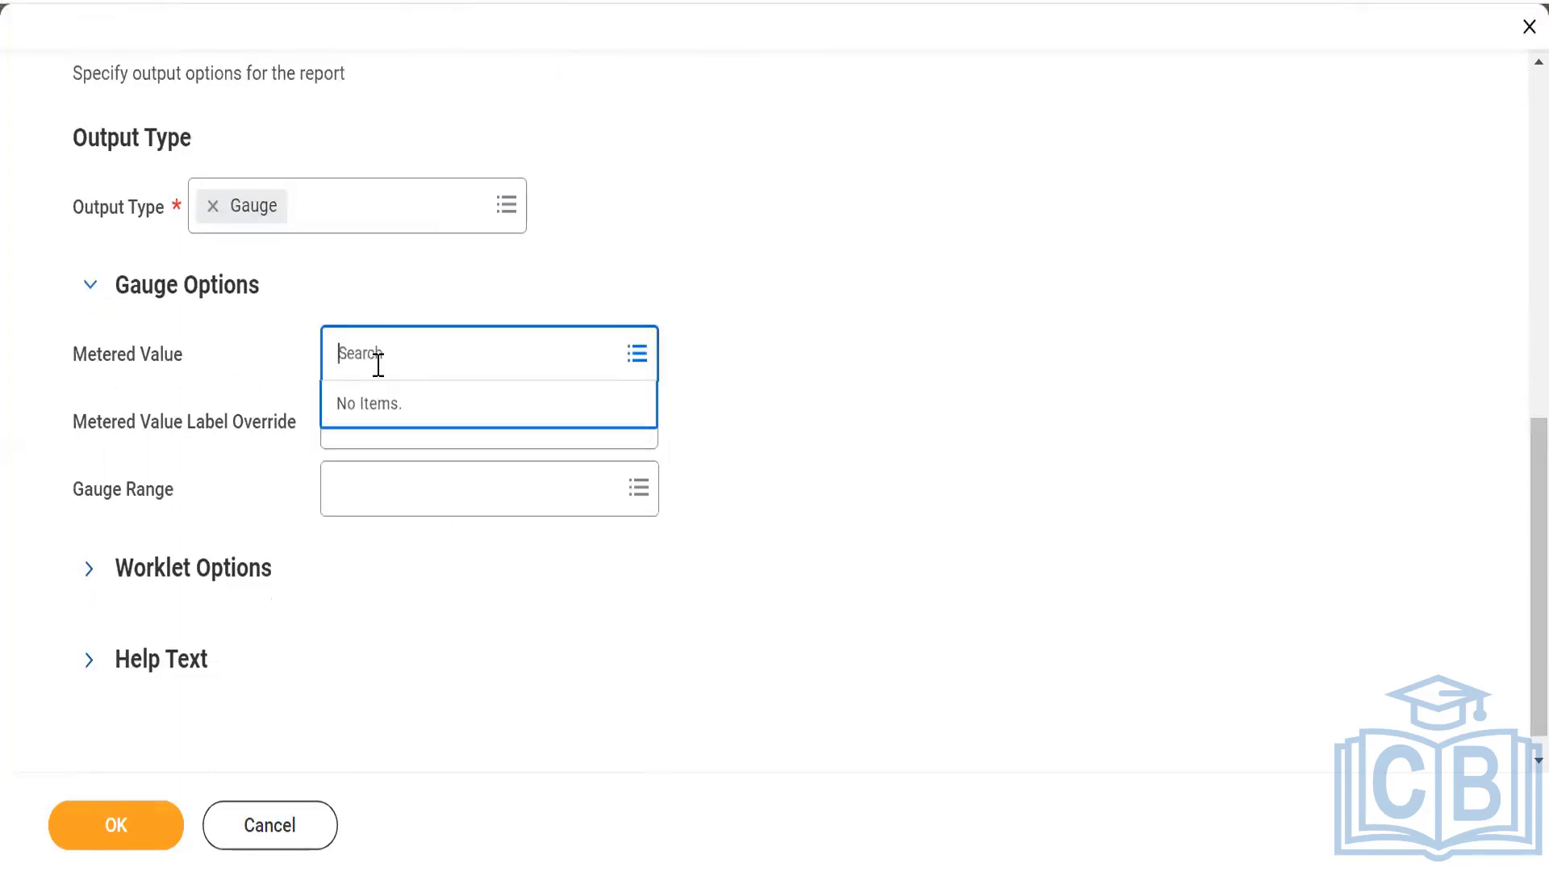
text(age)
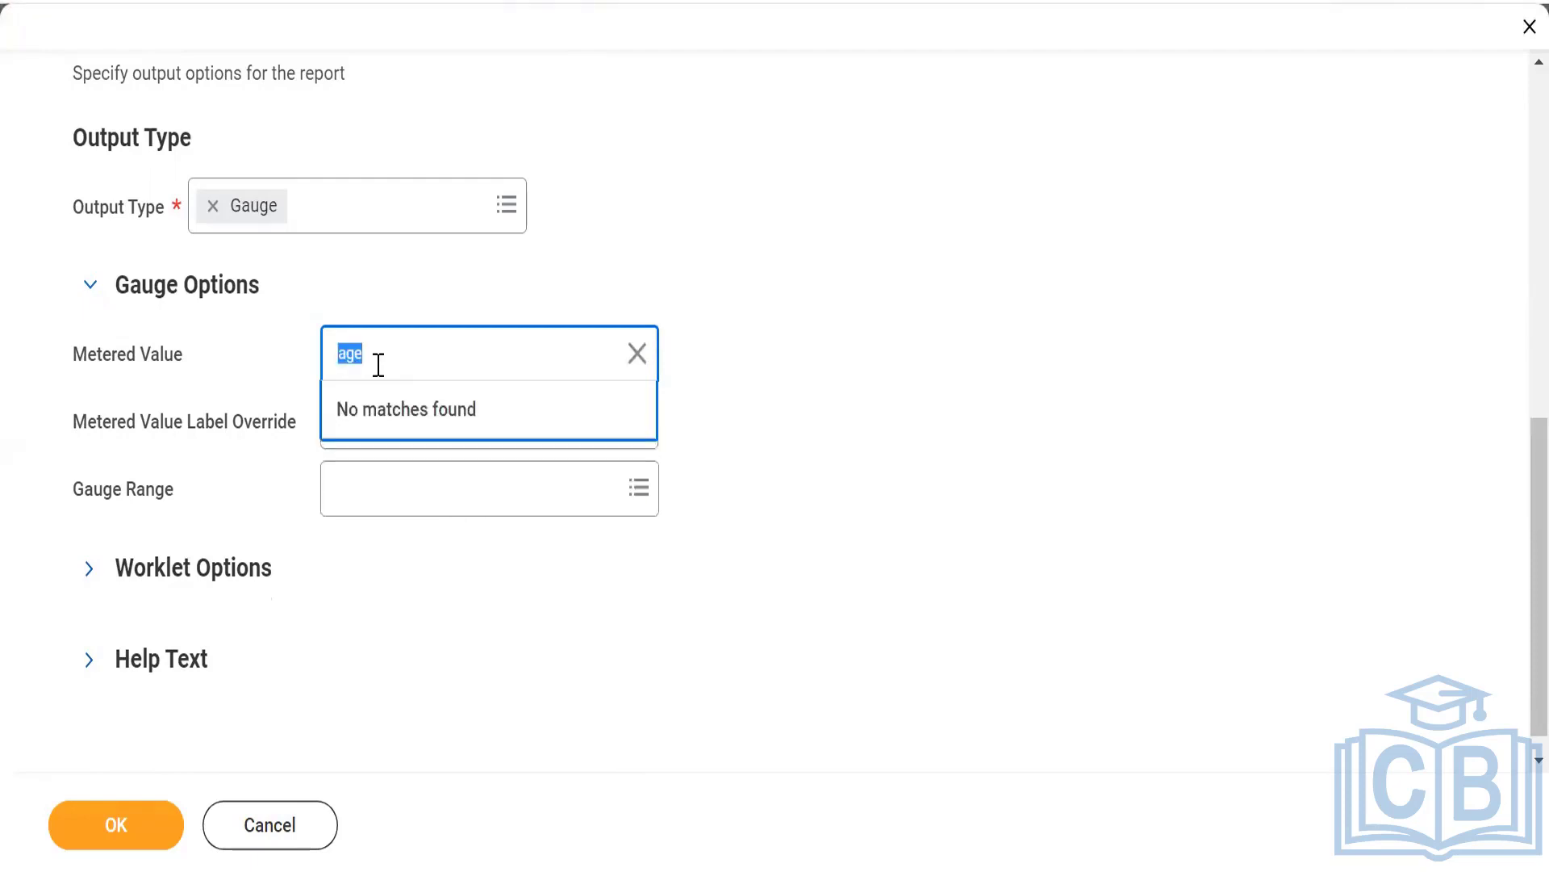
click(435, 342)
key(BackSpace)
key(BackSpace)
key(BackSpace)
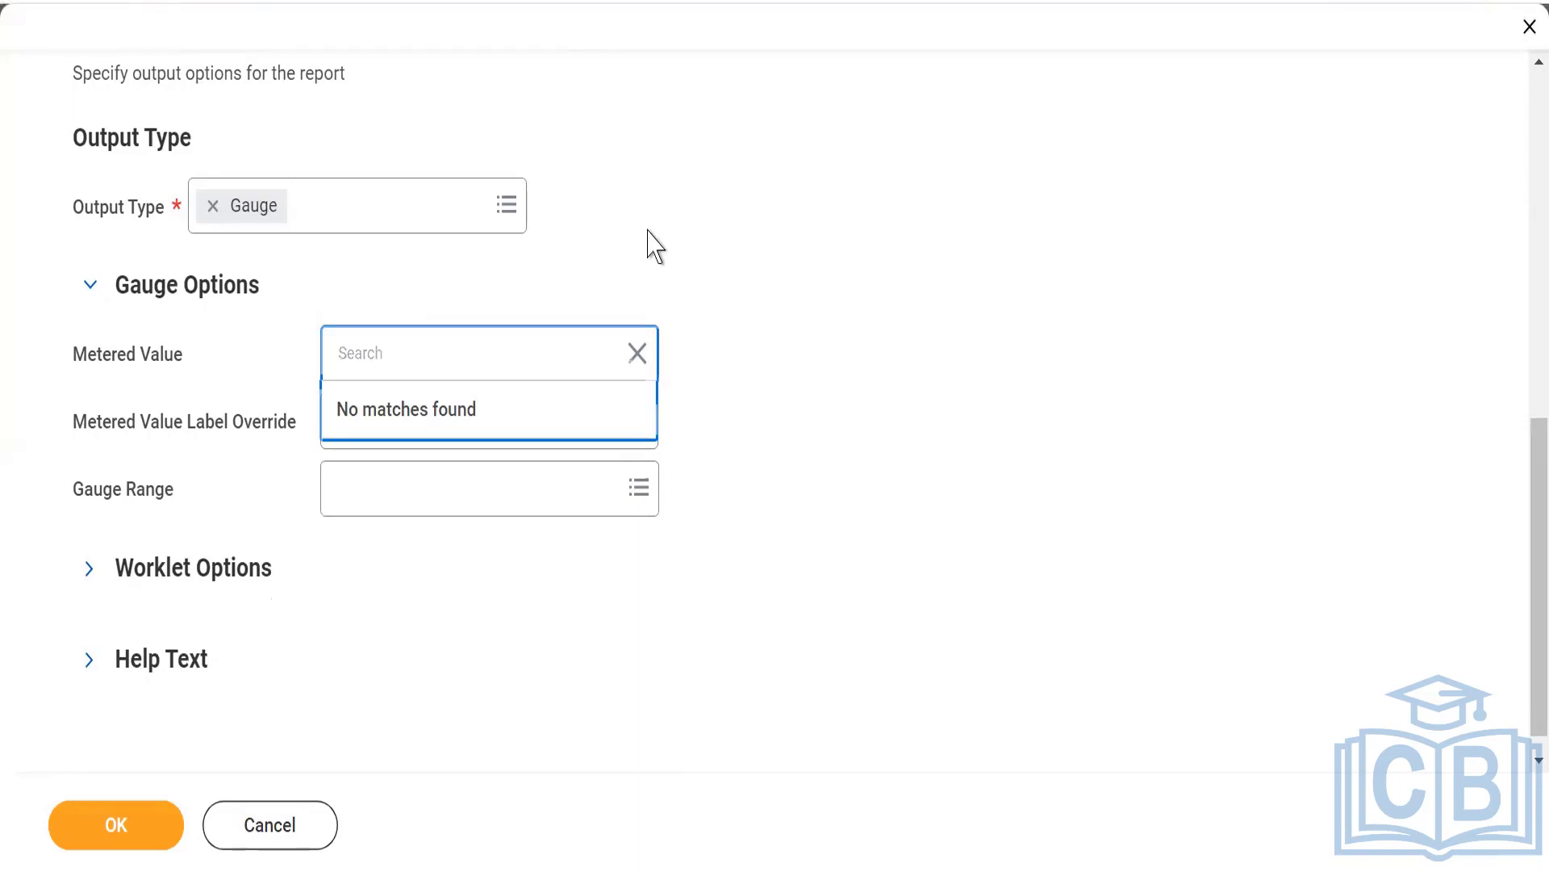
click(648, 231)
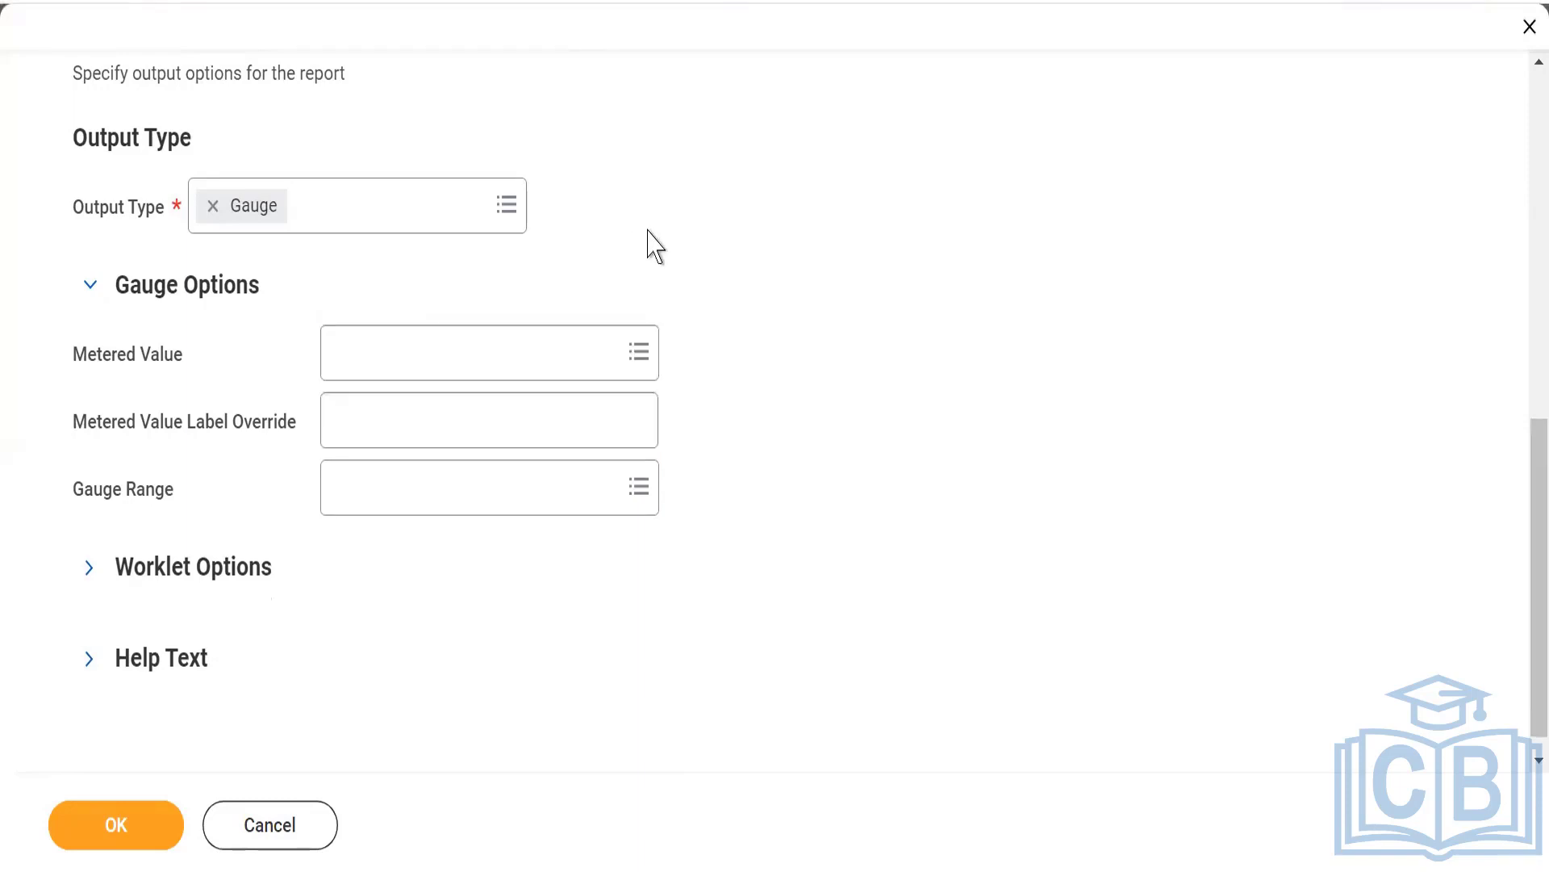
Change the report's output type from Gauge back to Table.
click(316, 213)
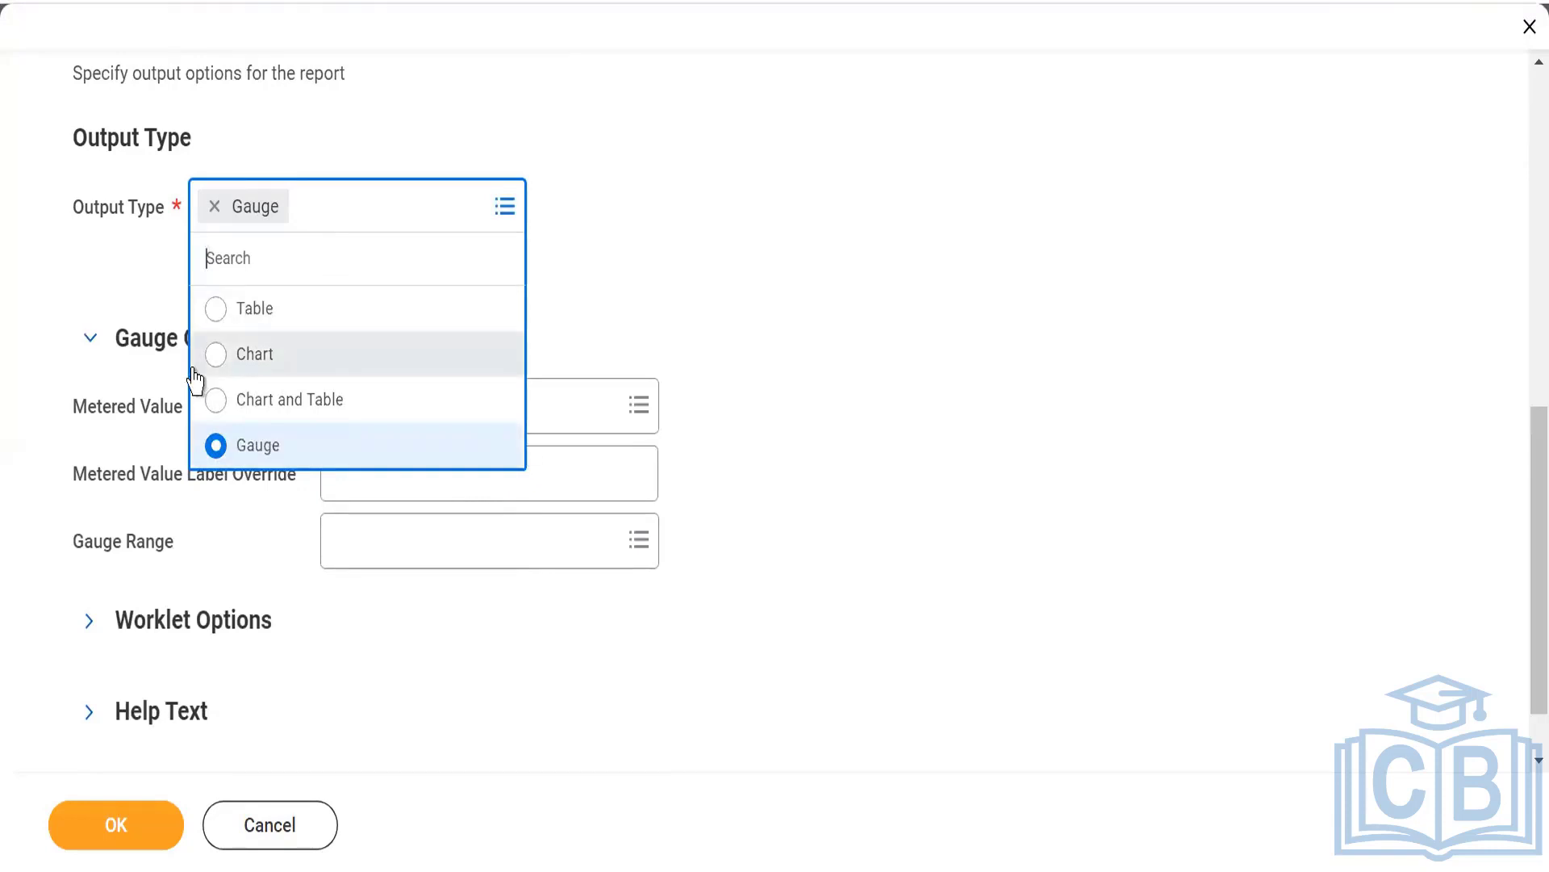
click(222, 311)
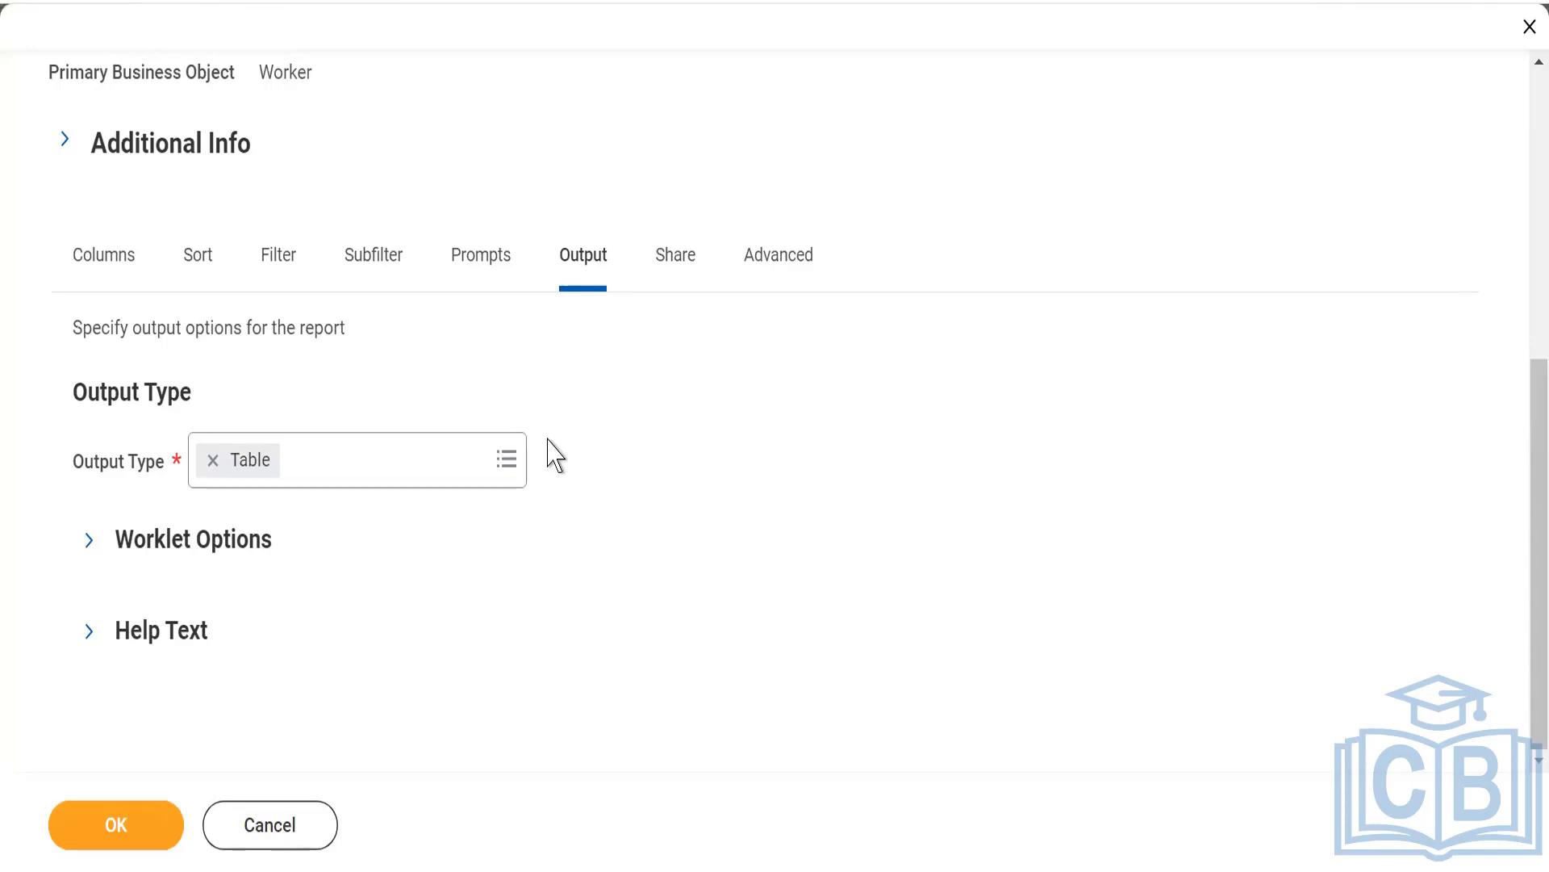
Switch the output type to Chart and Table, expand the chart options and look through the available chart types.
click(399, 457)
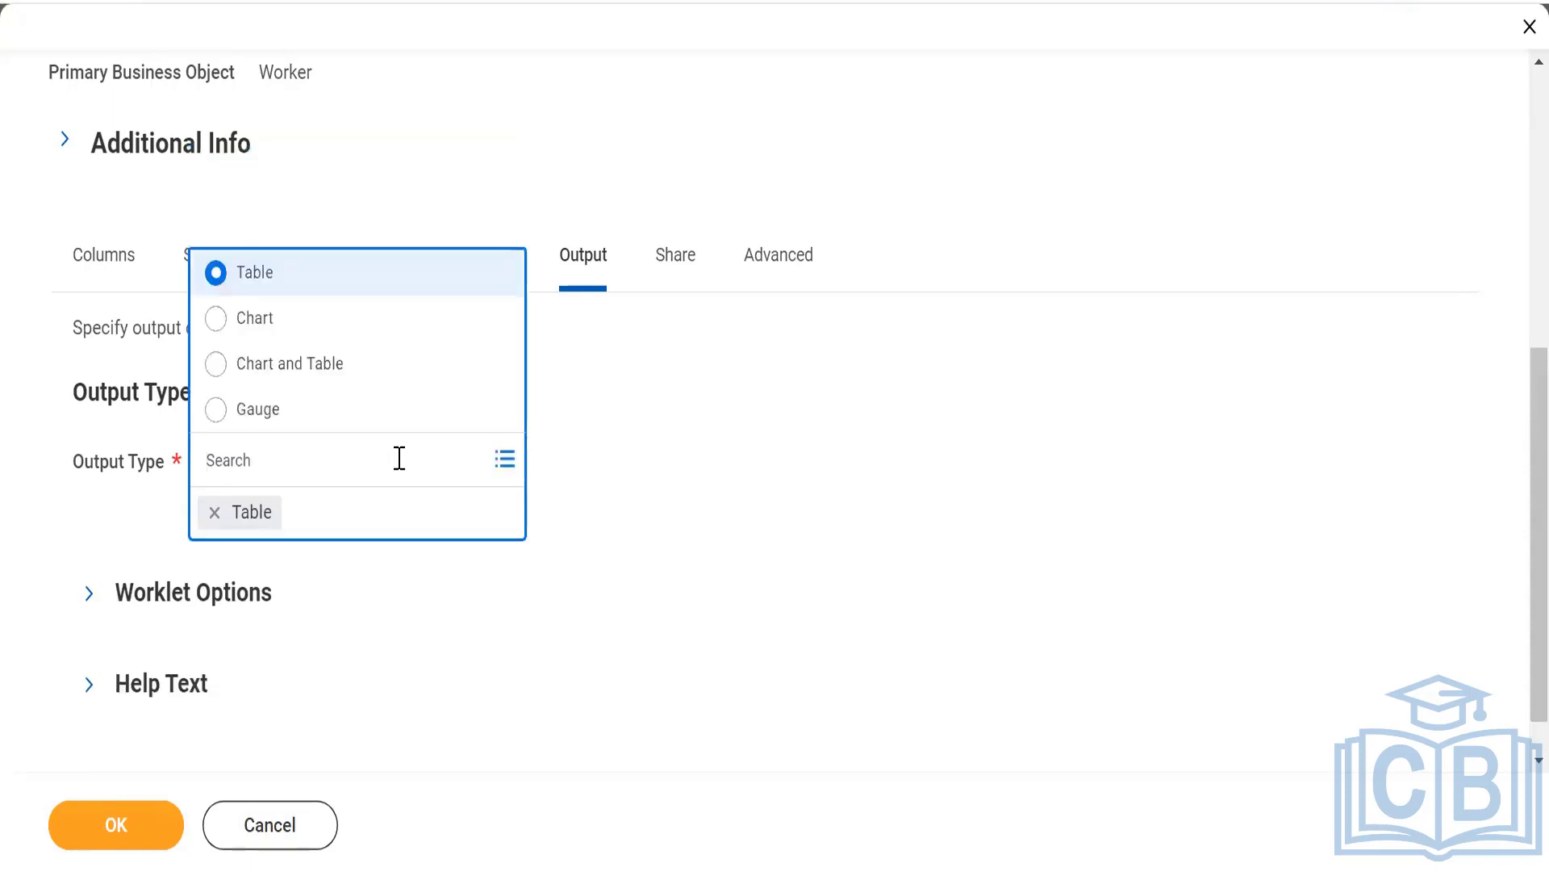
click(216, 364)
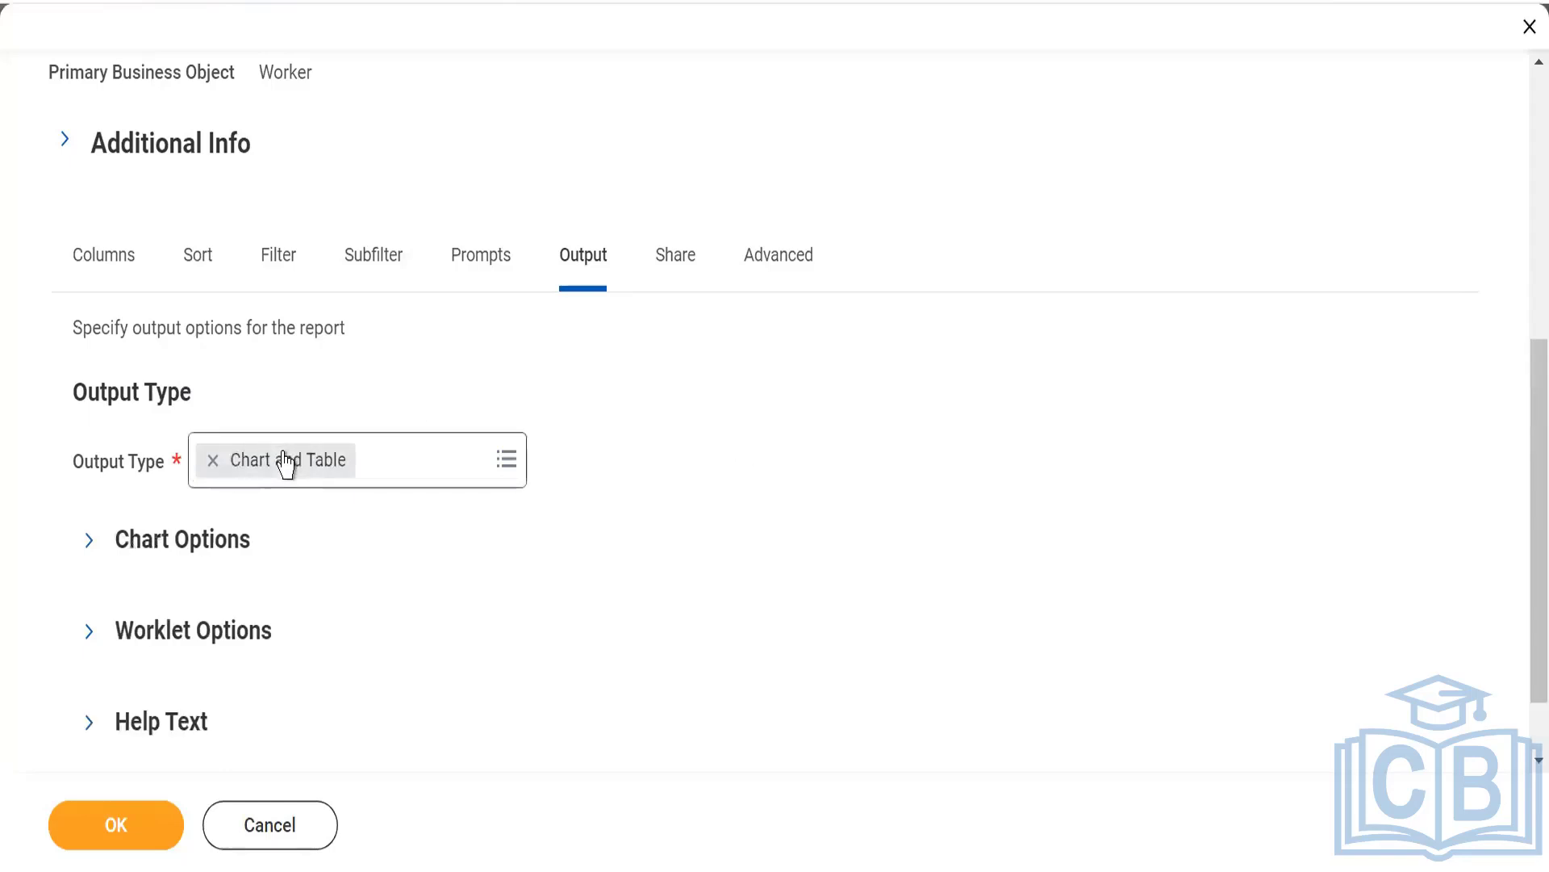
click(89, 540)
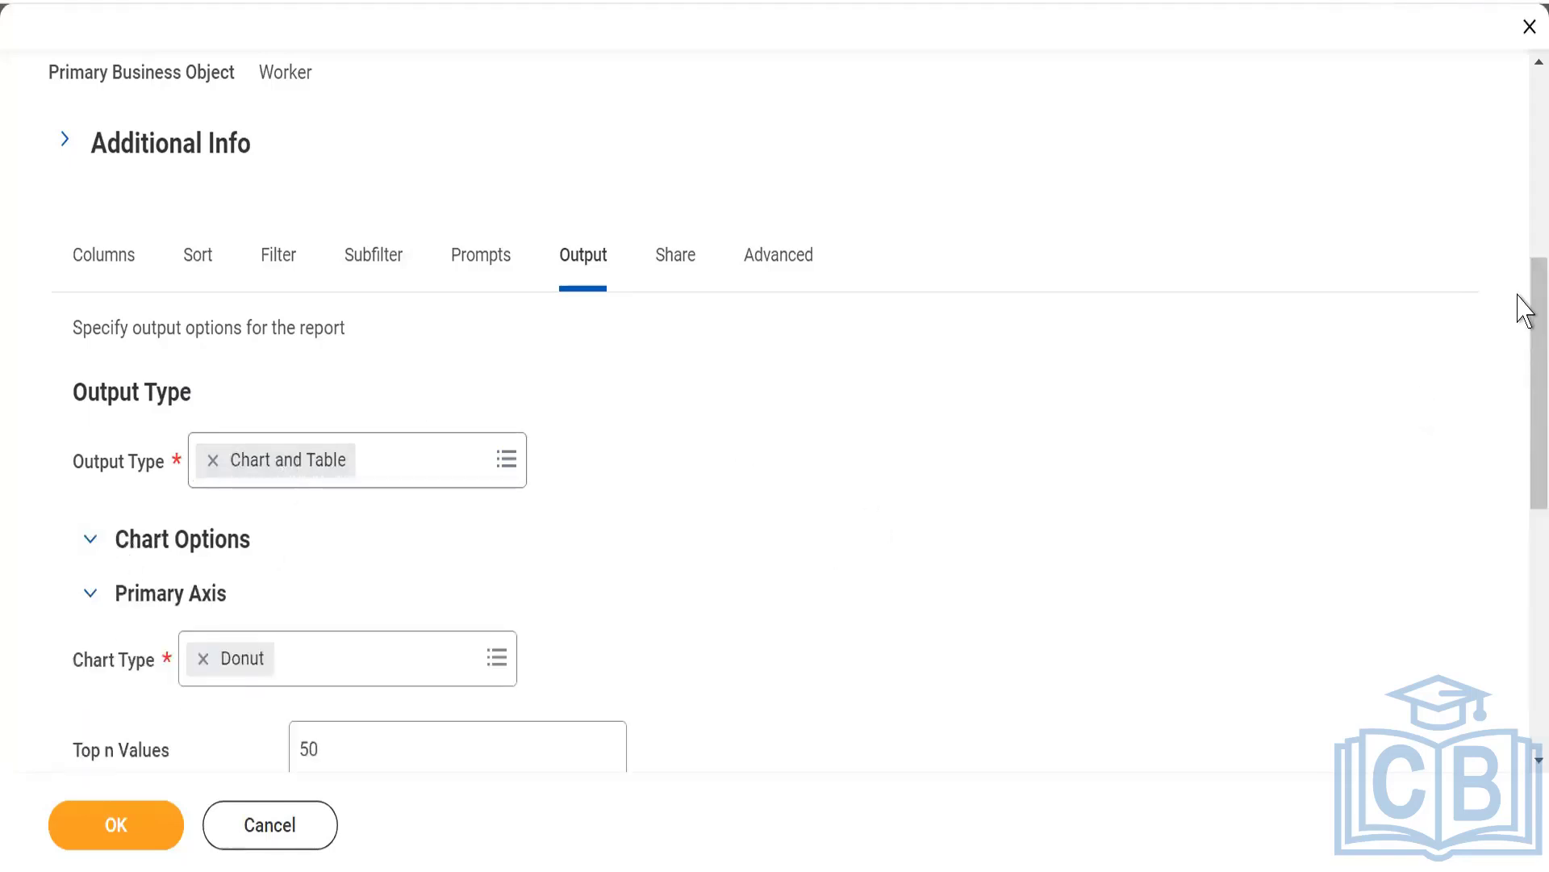
scroll(1521, 420, down, 4)
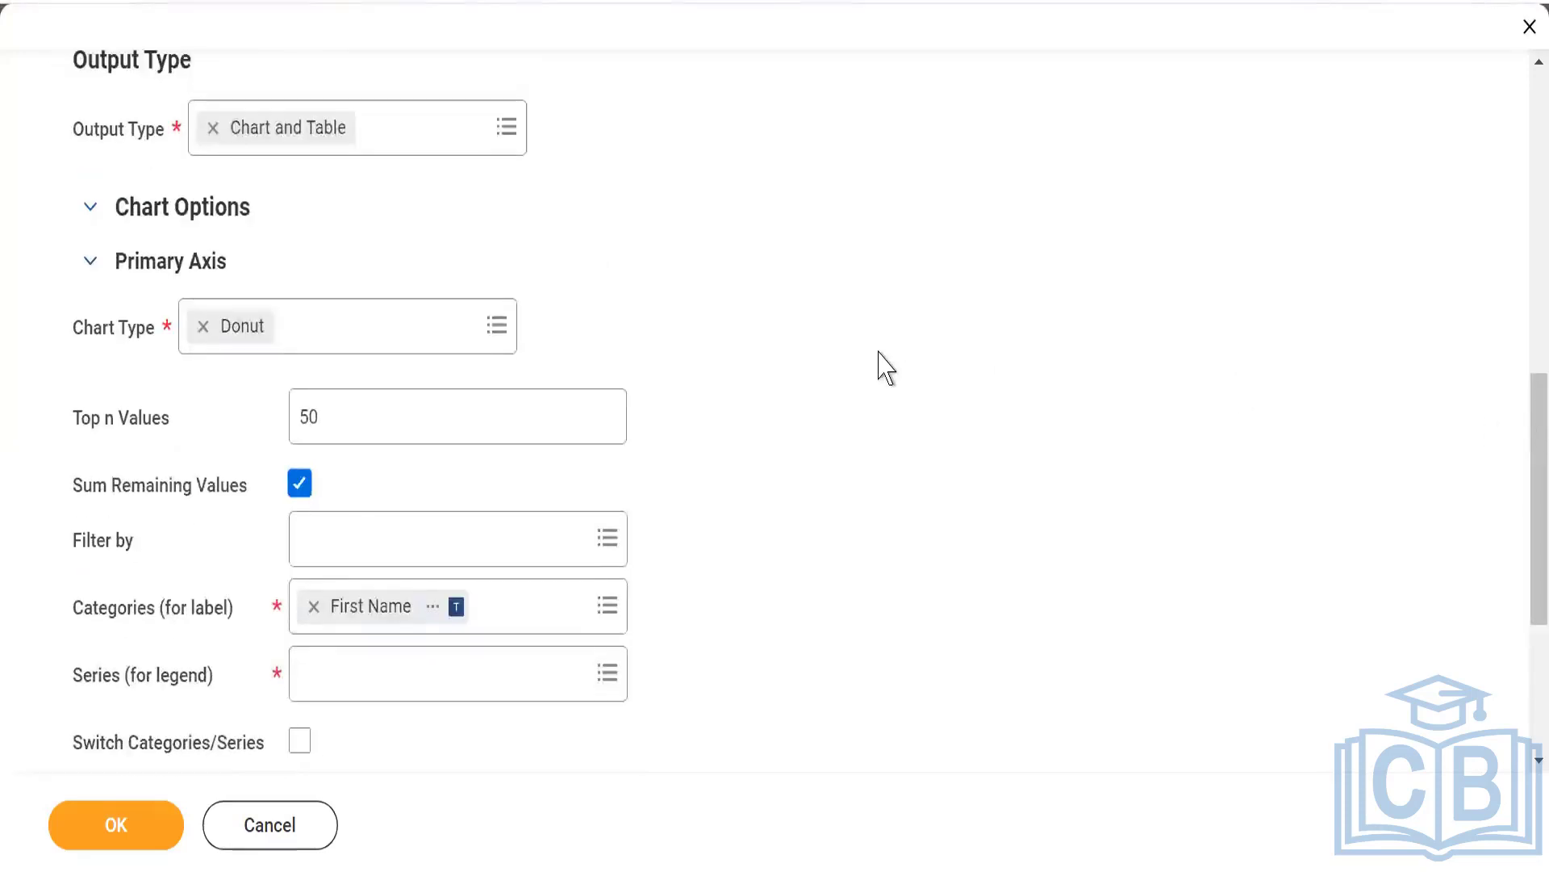
click(387, 338)
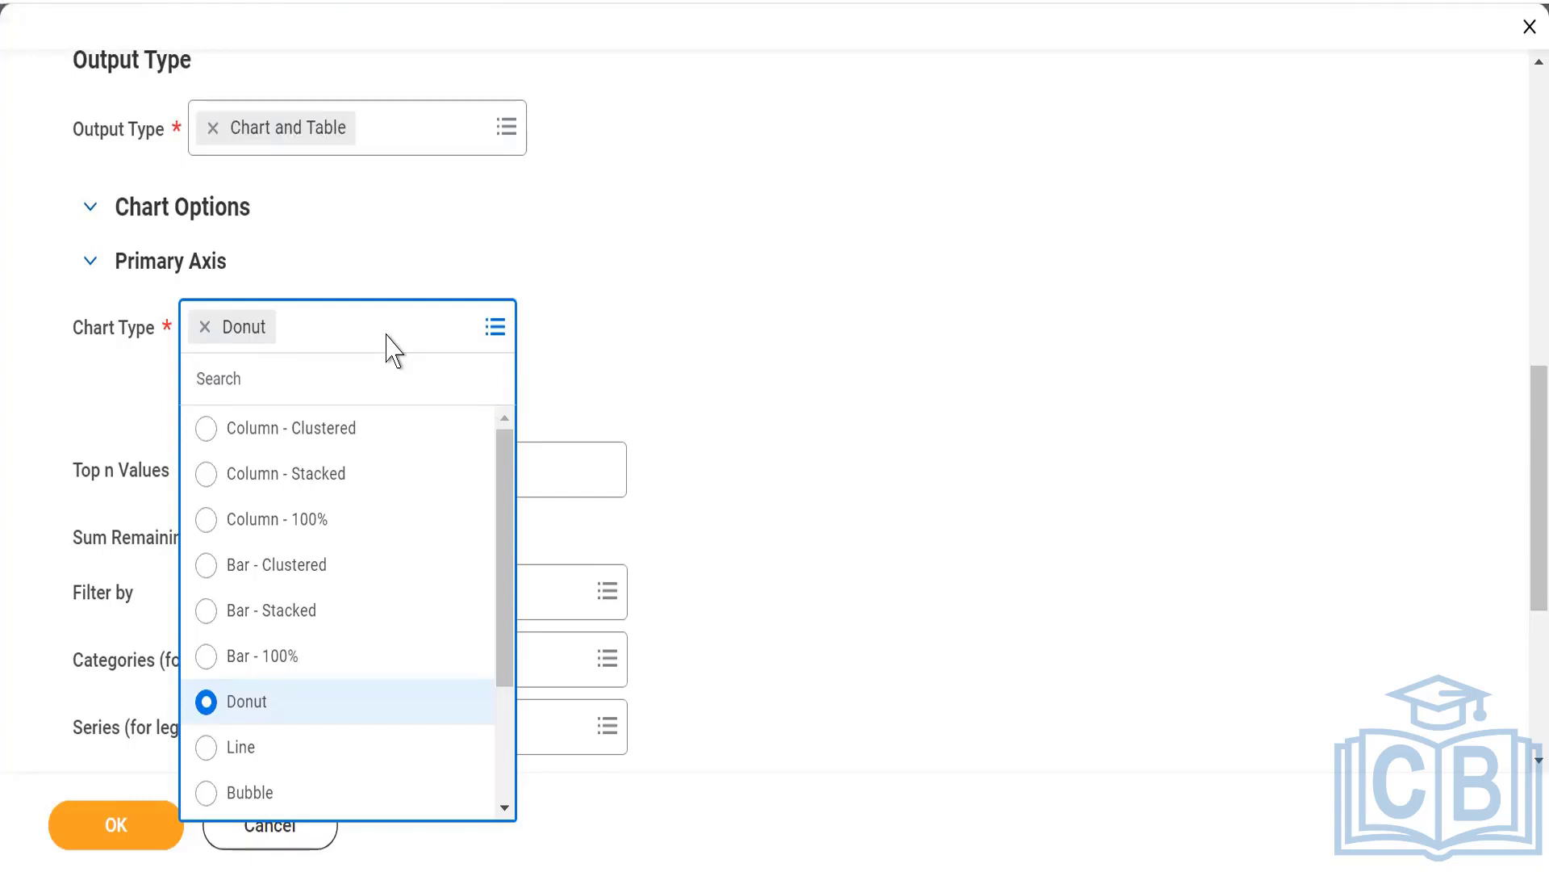
click(702, 214)
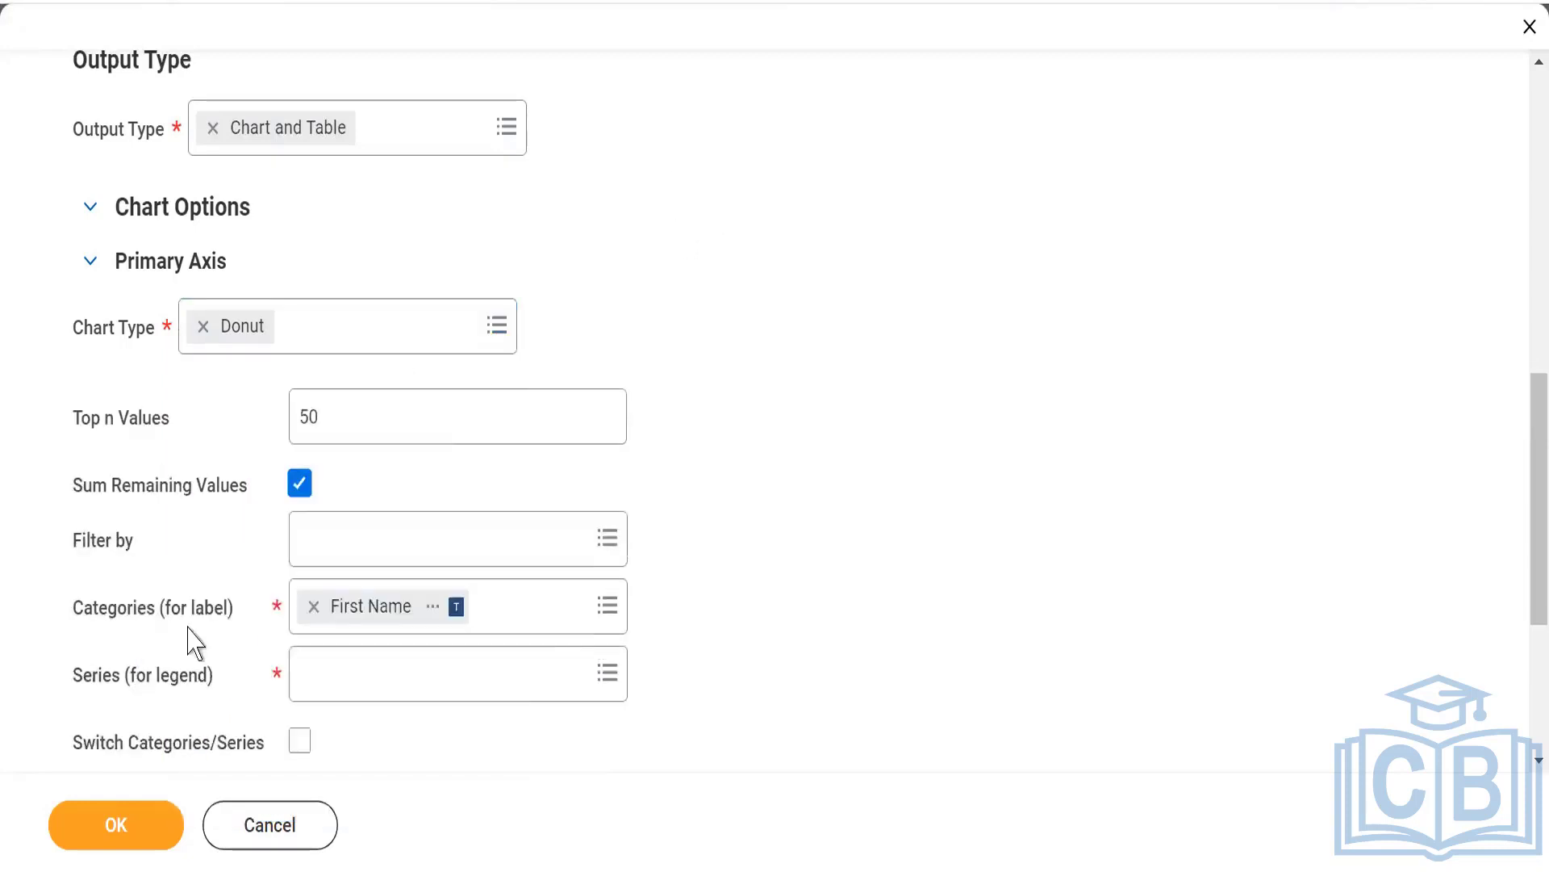
Try to save the report with the Donut chart and look for a field for the chart's series.
click(117, 825)
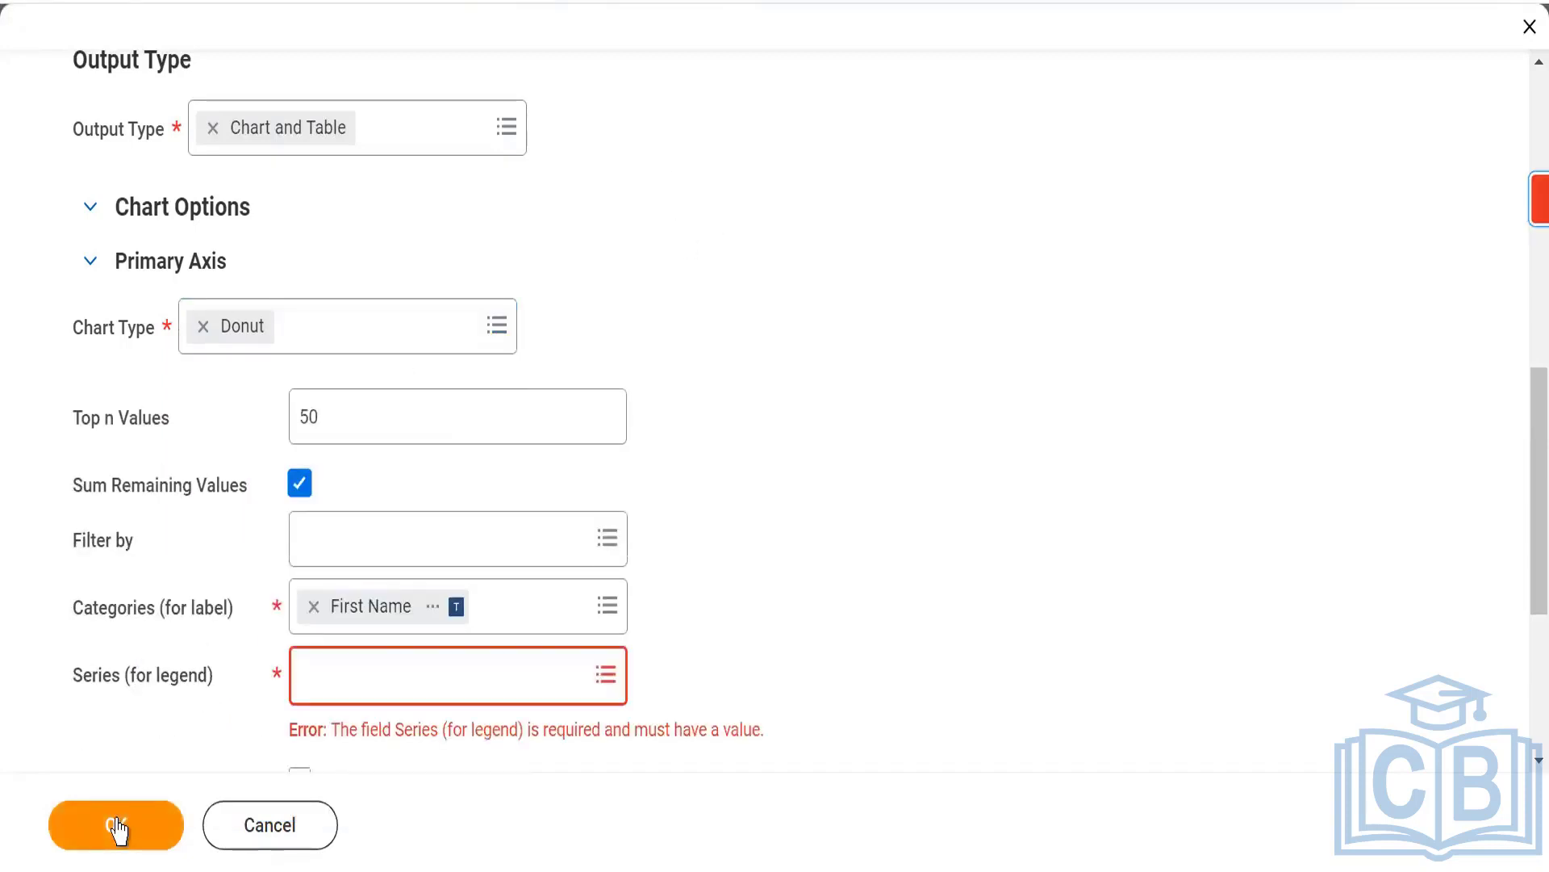
click(339, 679)
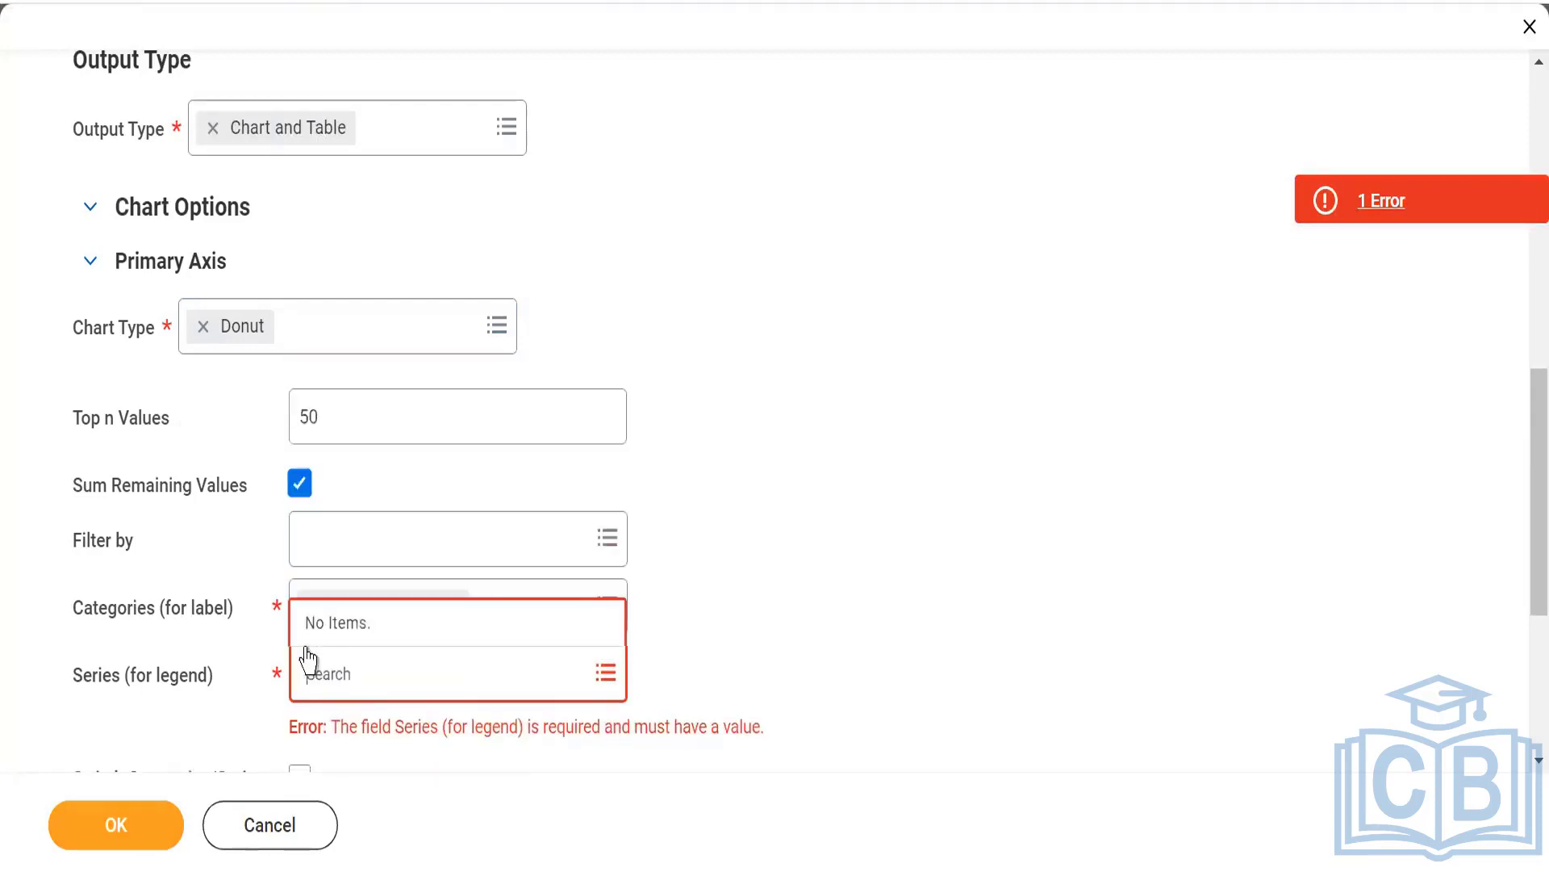
click(878, 570)
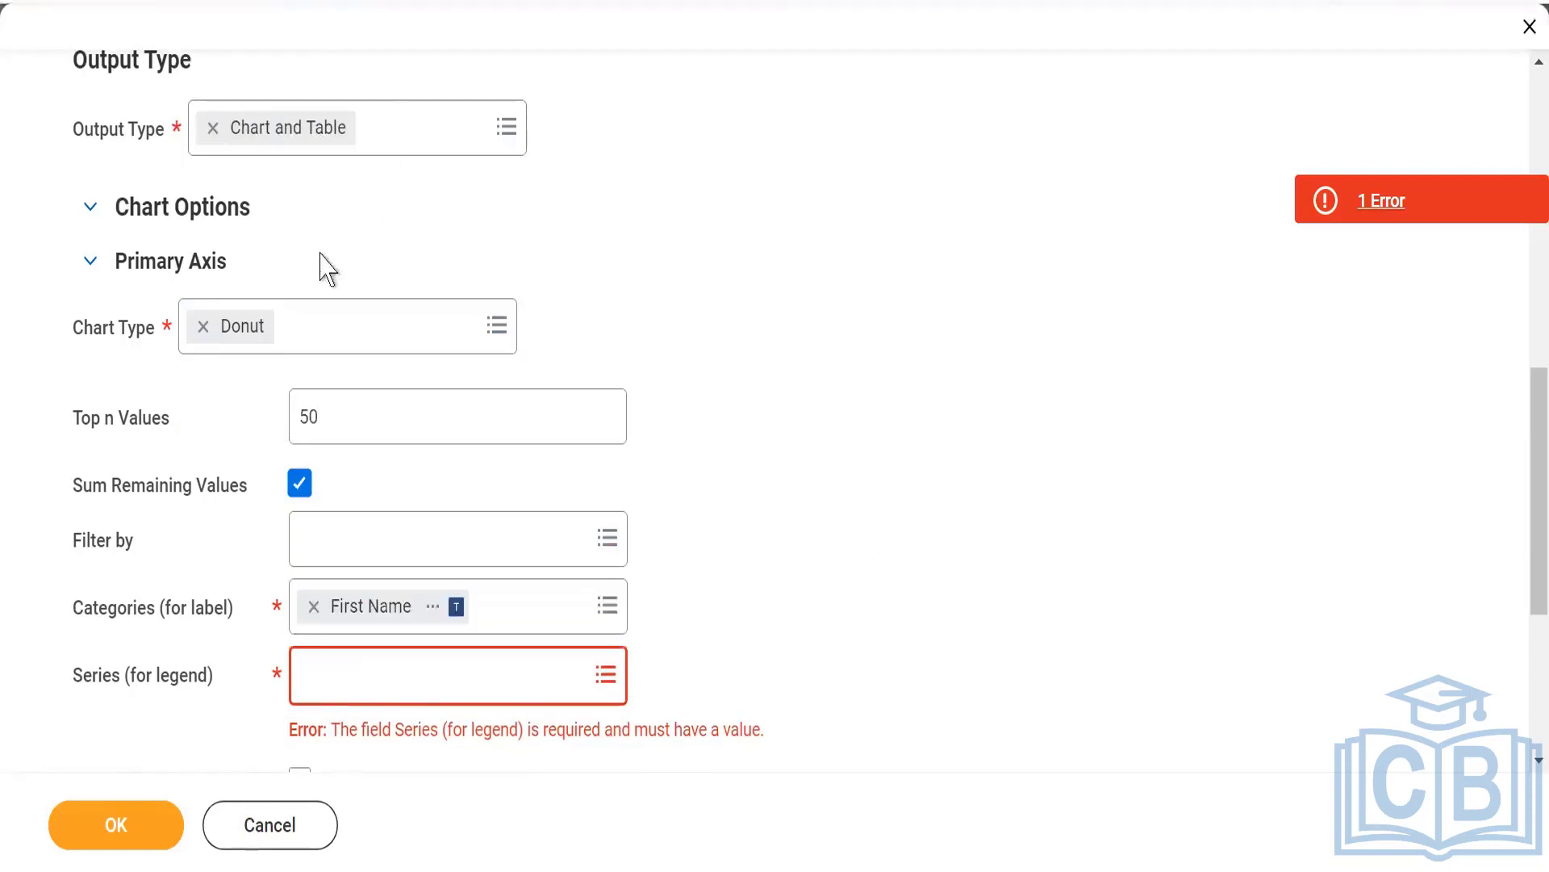
Return the output type to Table instead of Chart and Table.
click(390, 127)
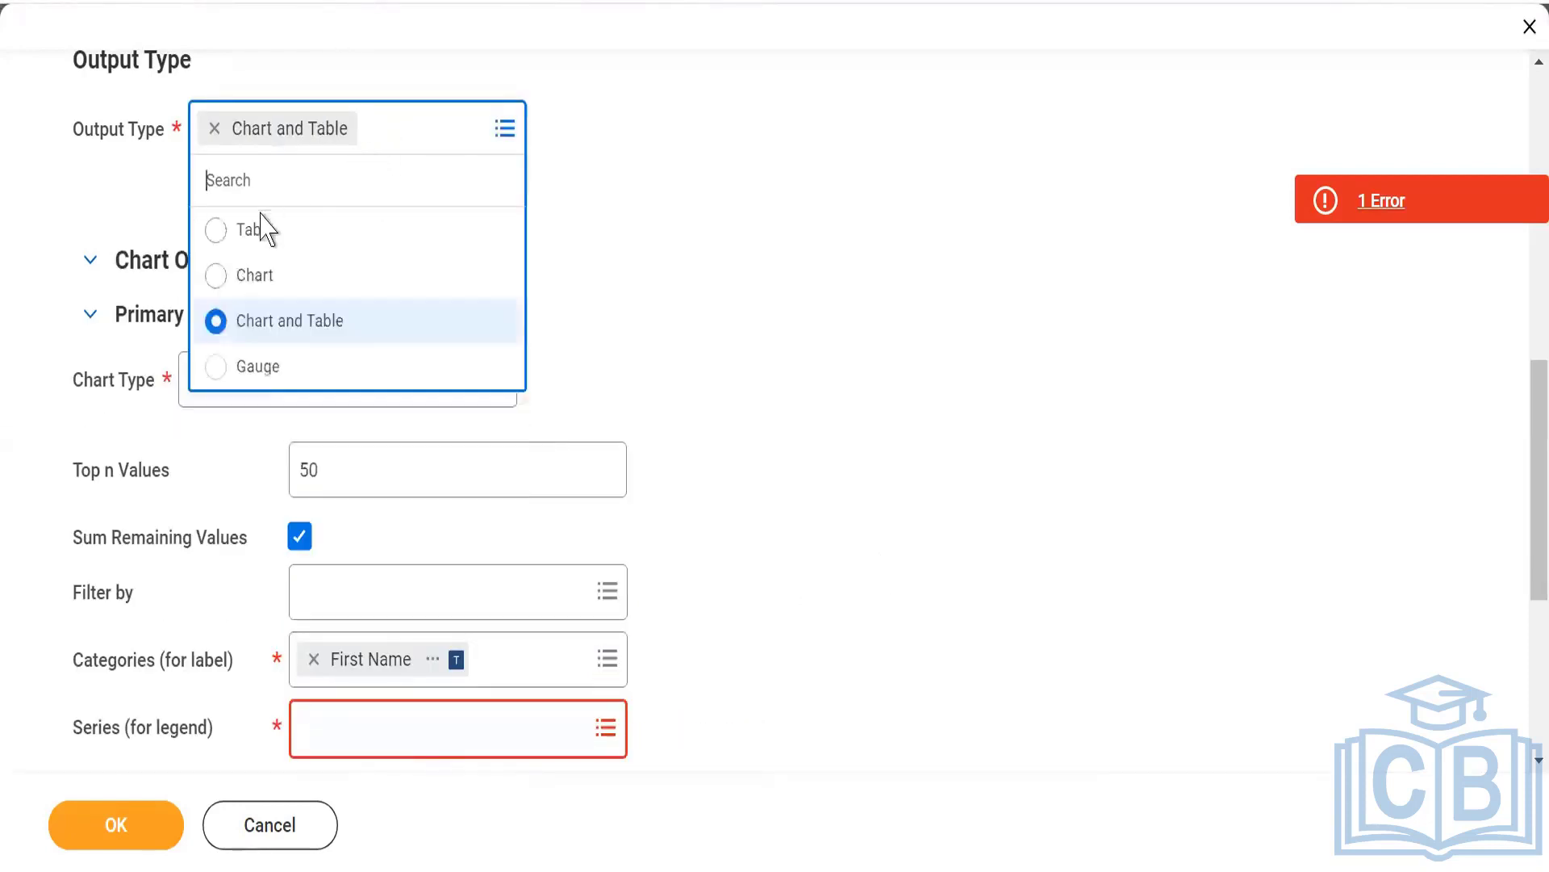
click(212, 232)
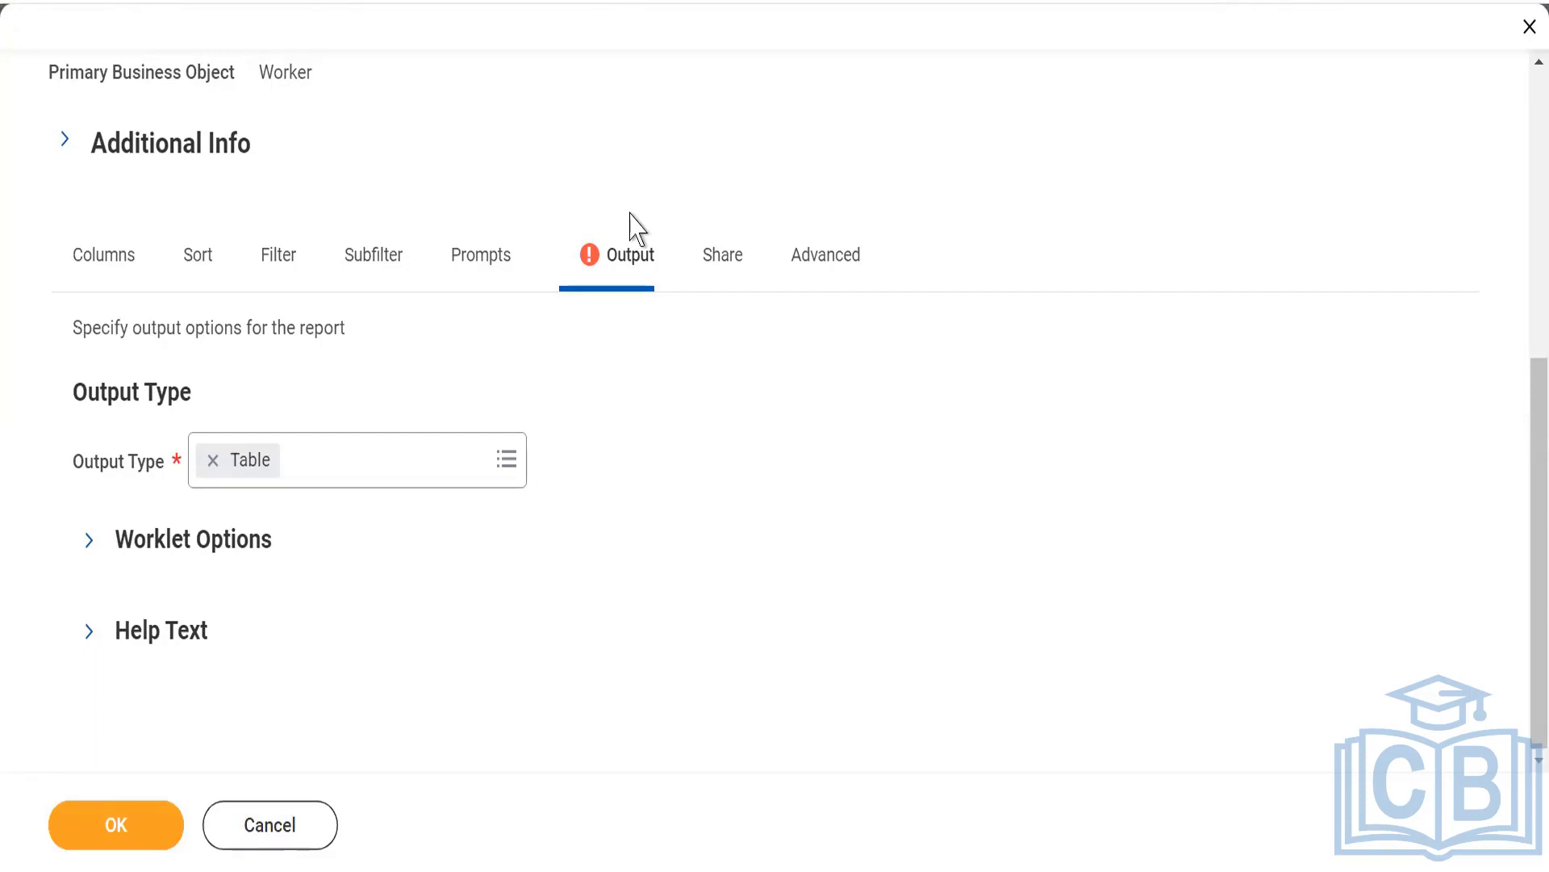
Set the report definition's sharing option to Share with specific authorized groups and users.
click(732, 287)
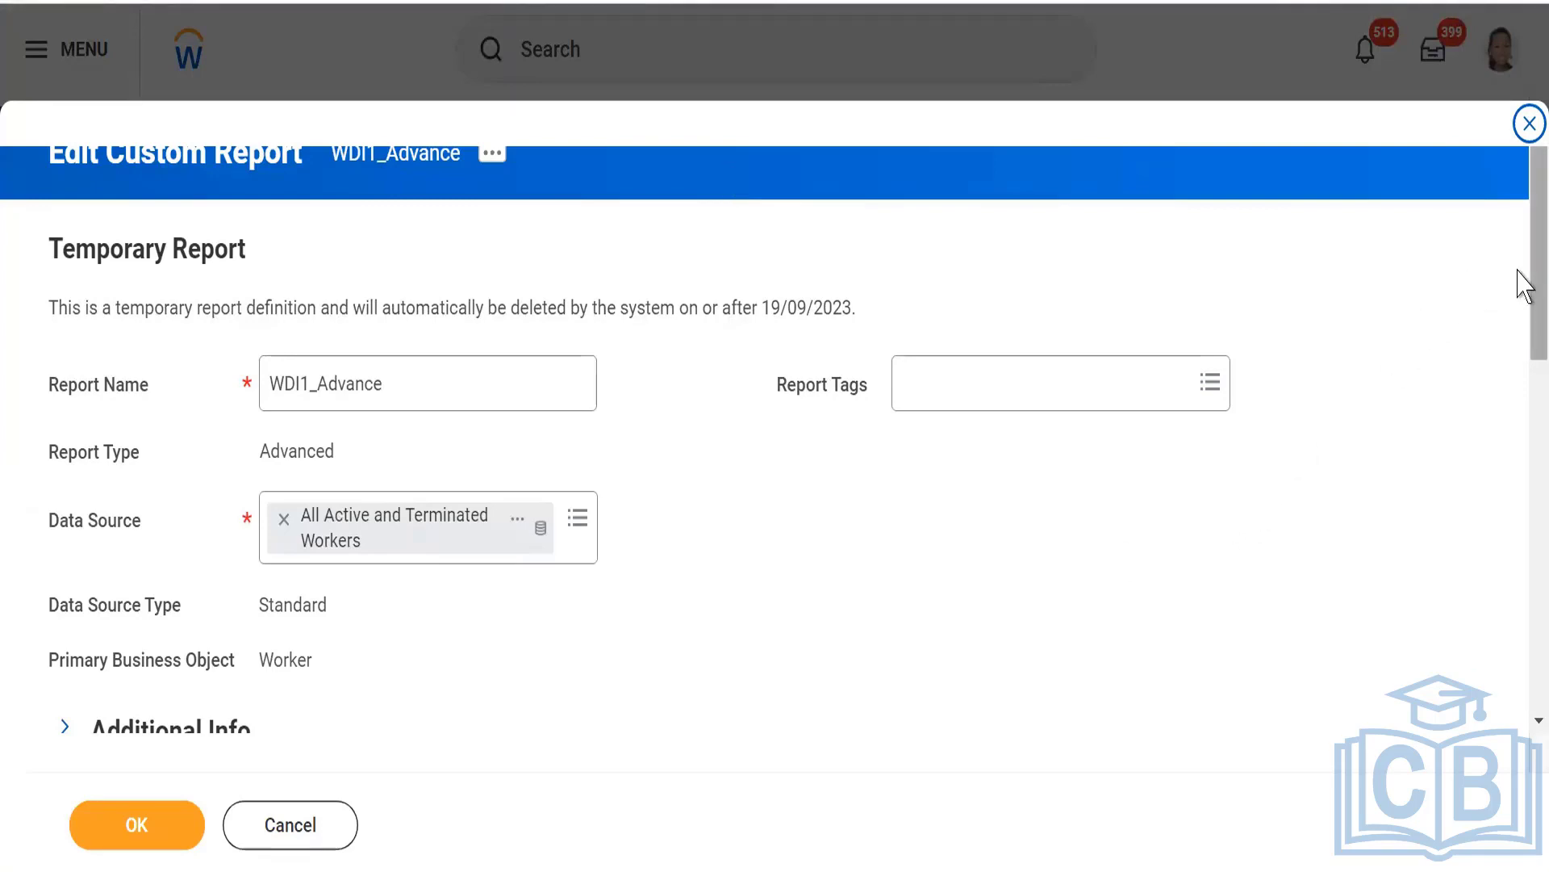
drag(1518, 271, 1519, 494)
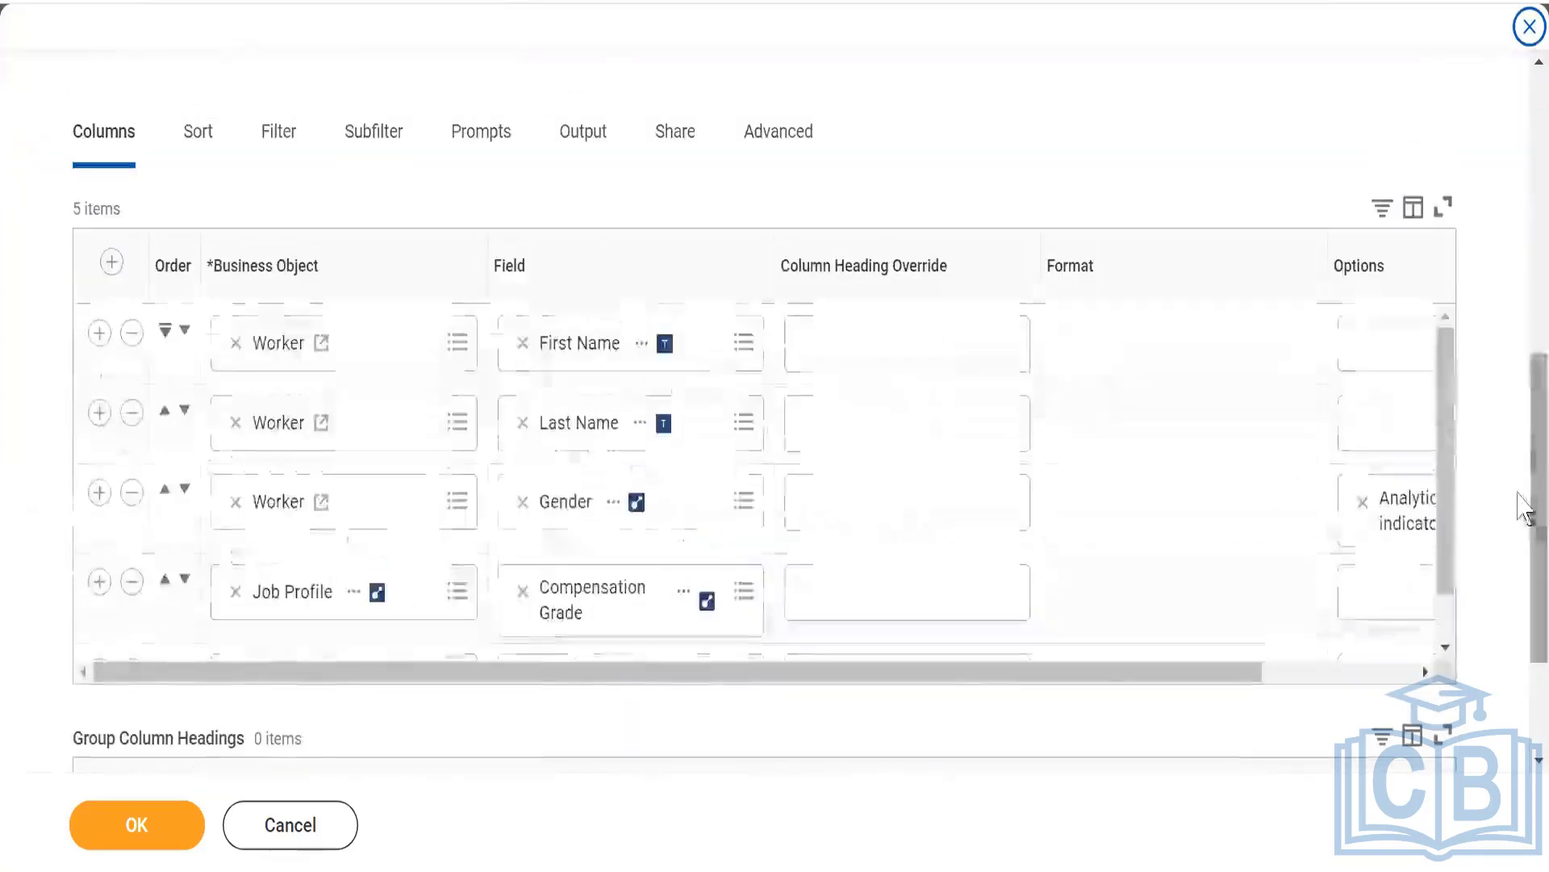
click(674, 131)
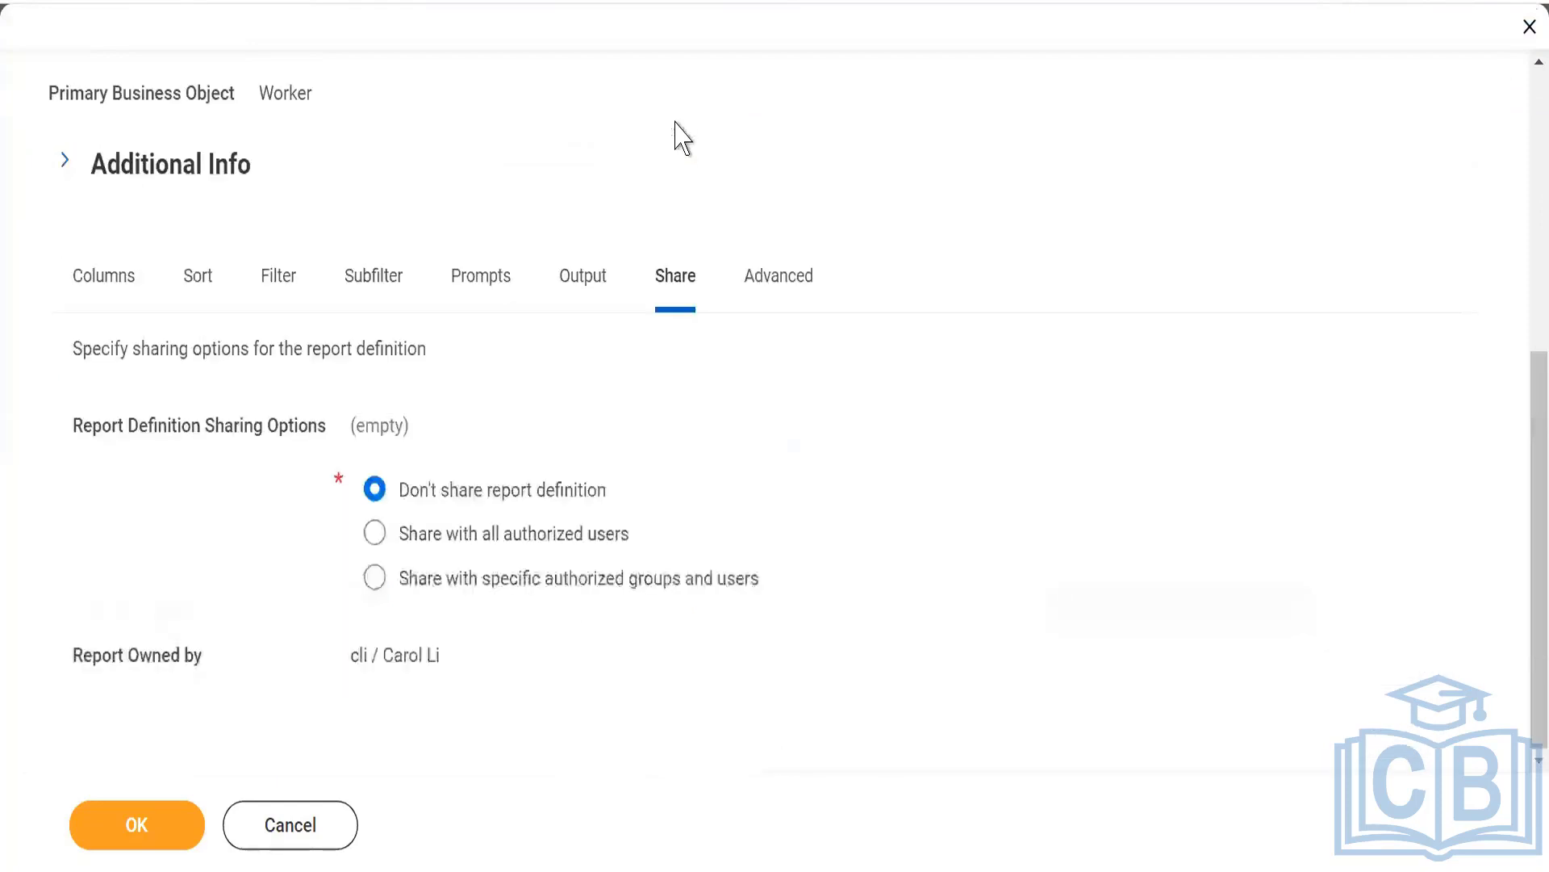
drag(405, 537, 631, 538)
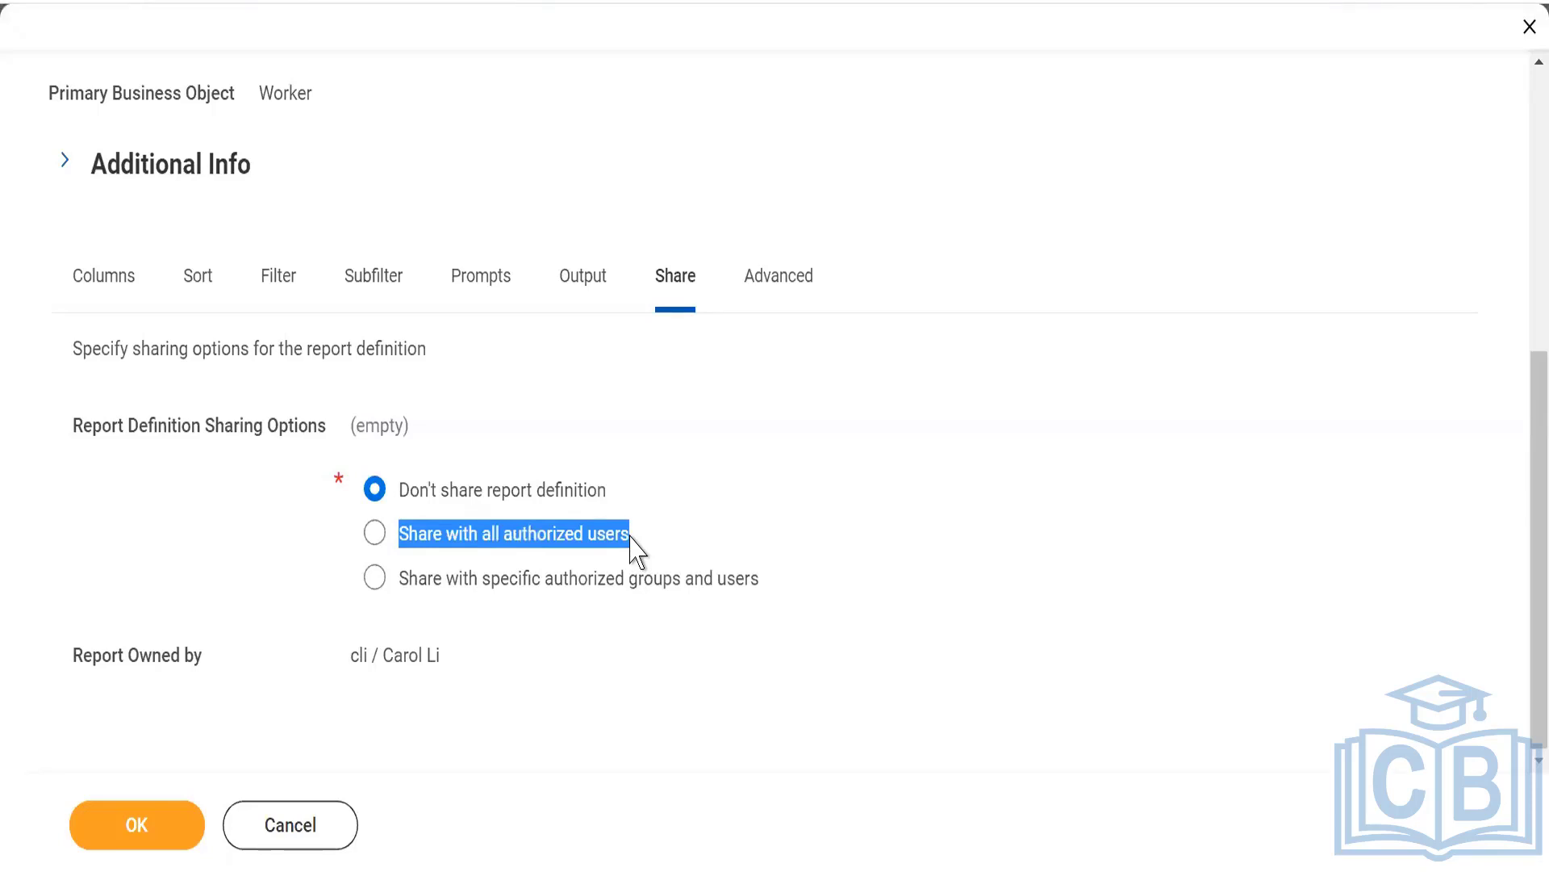
click(374, 579)
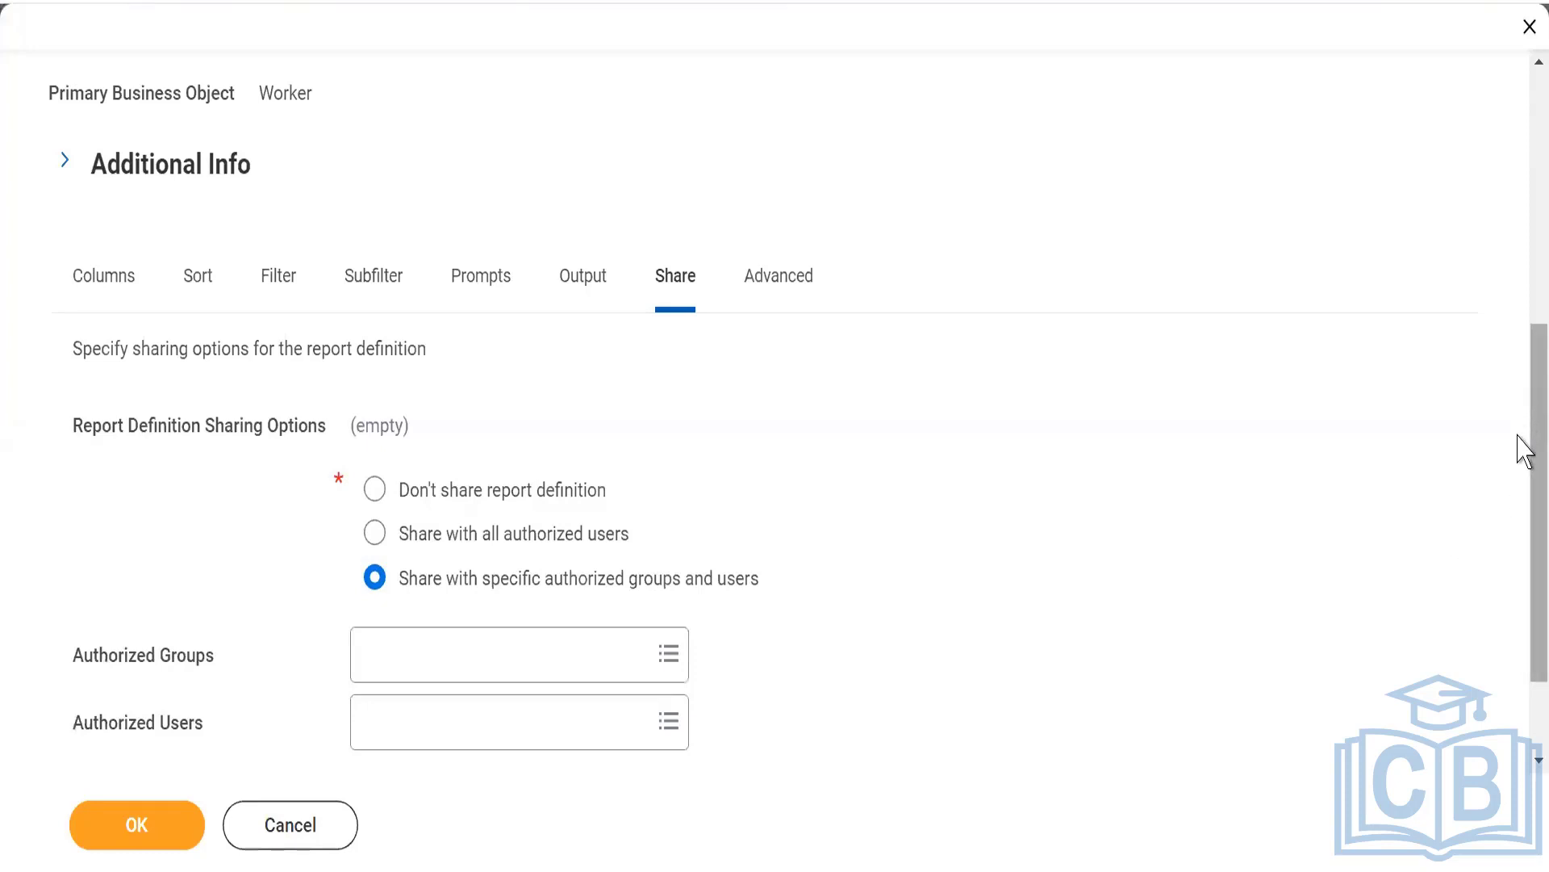
scroll(1518, 500, down, 1)
scroll(1523, 548, down, 1)
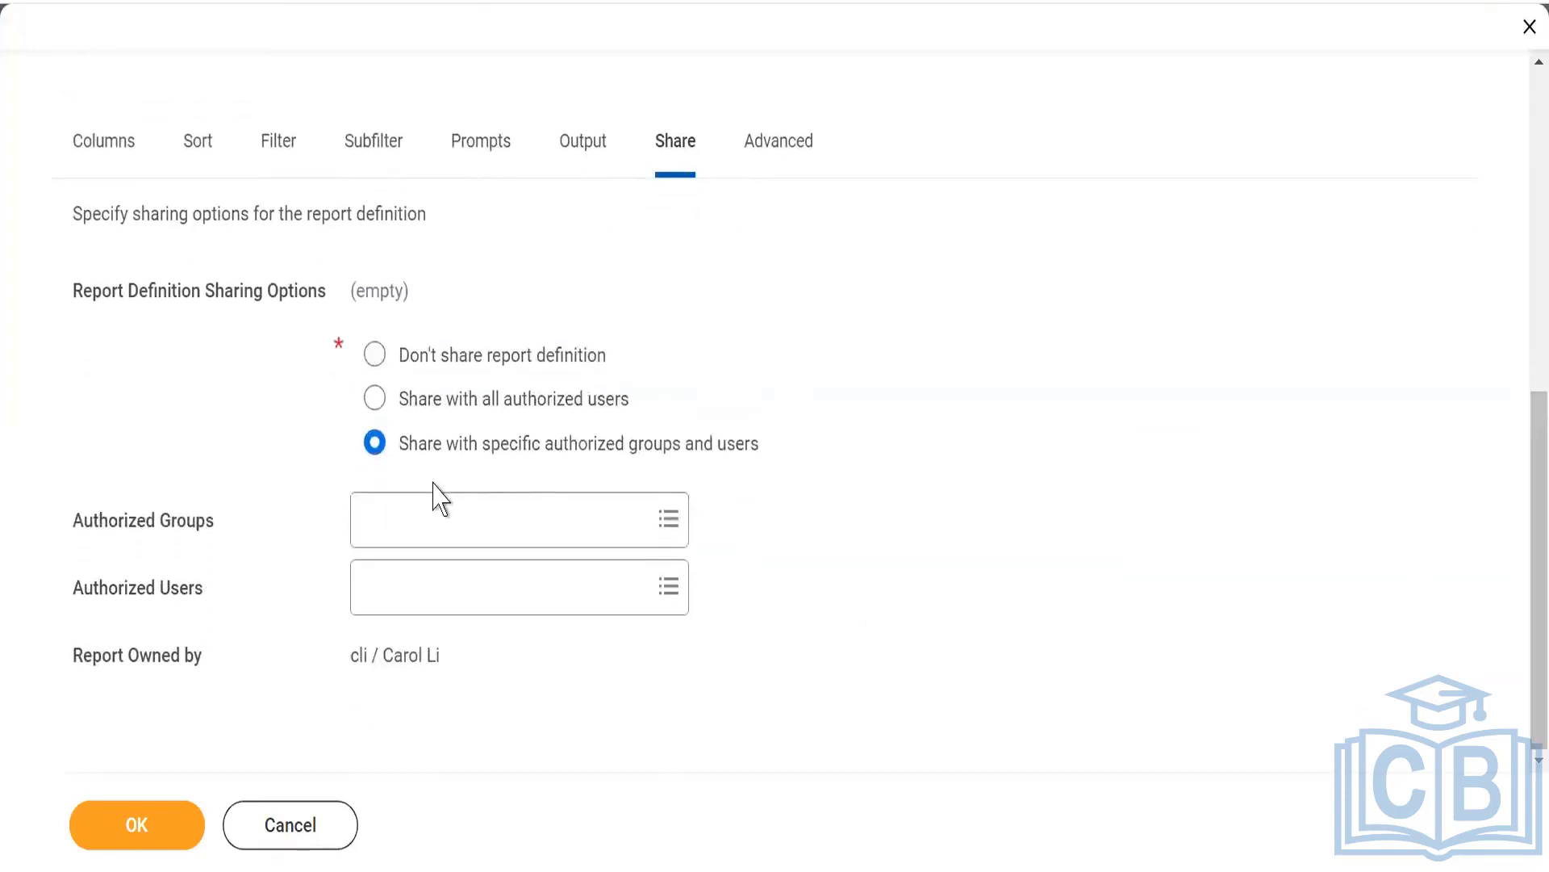
Browse the full list of security groups available as authorized groups without selecting any.
click(377, 526)
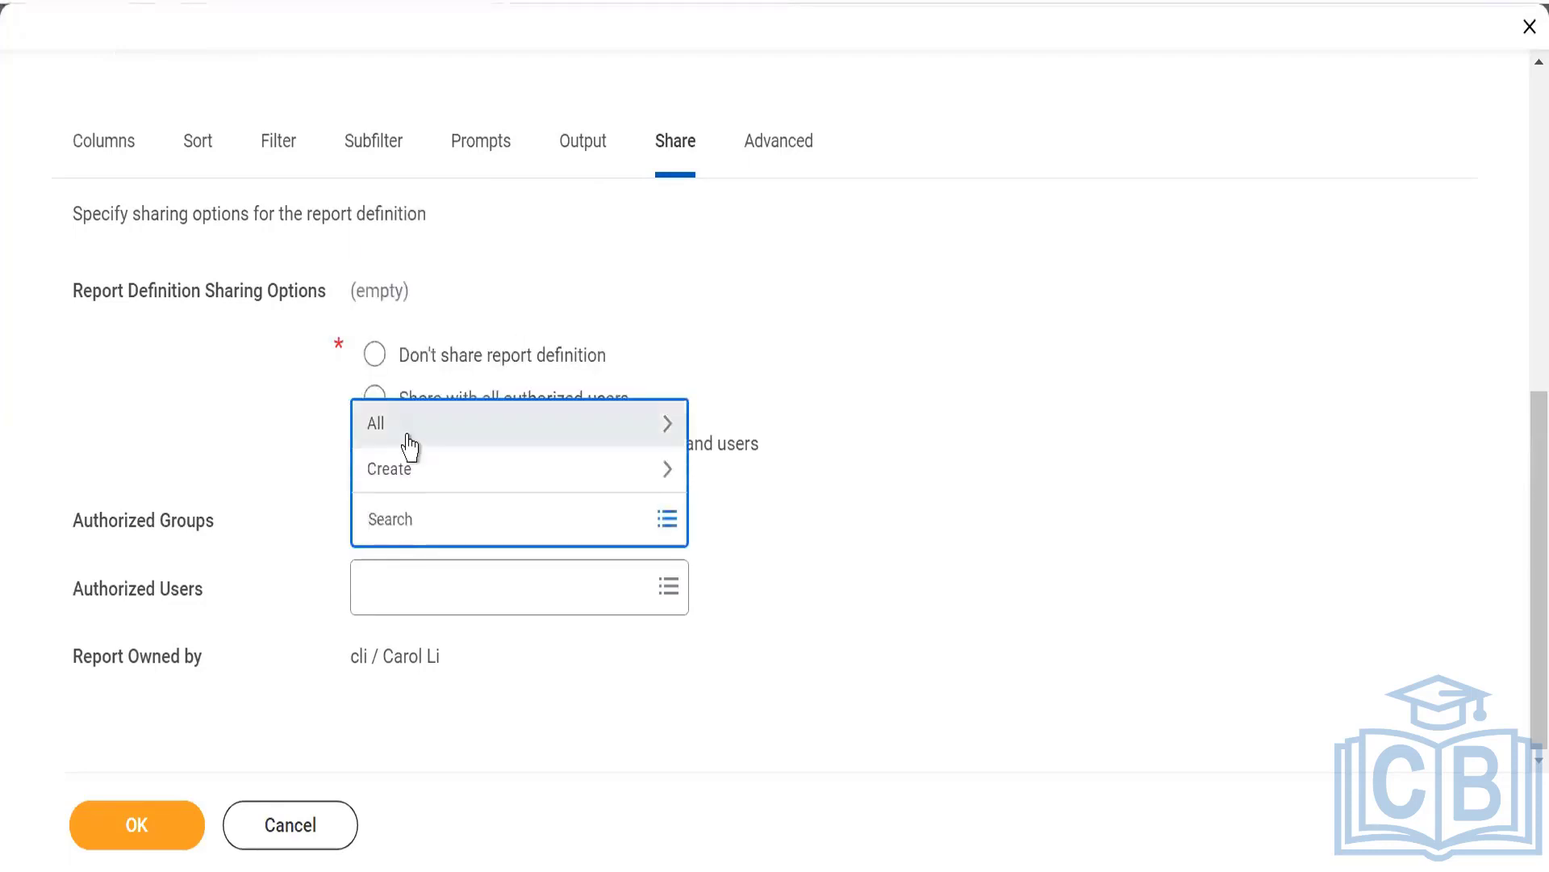
click(409, 434)
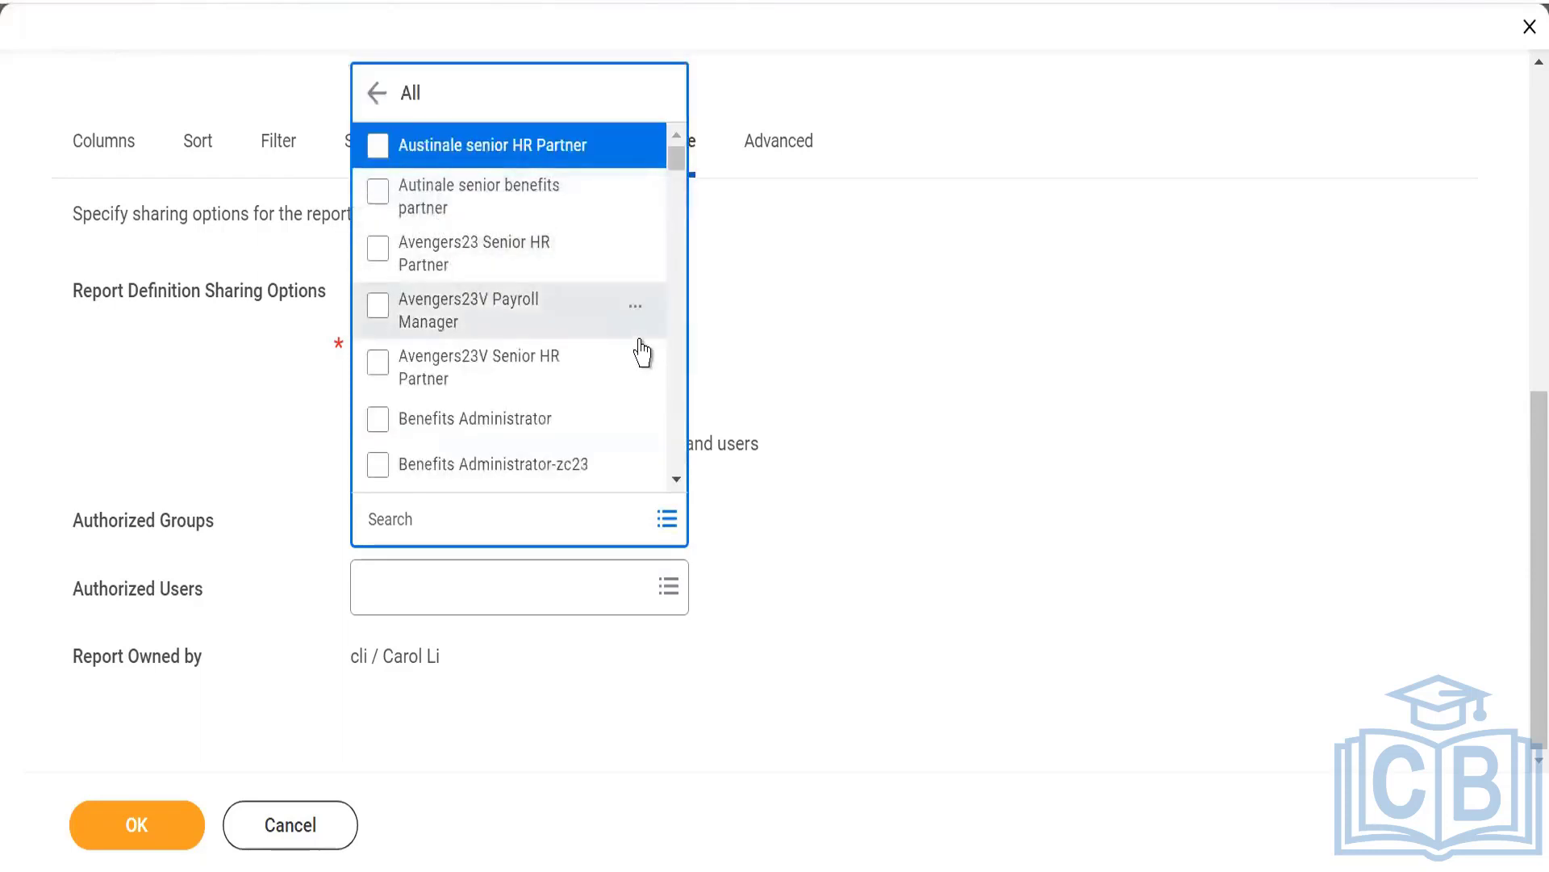
click(675, 315)
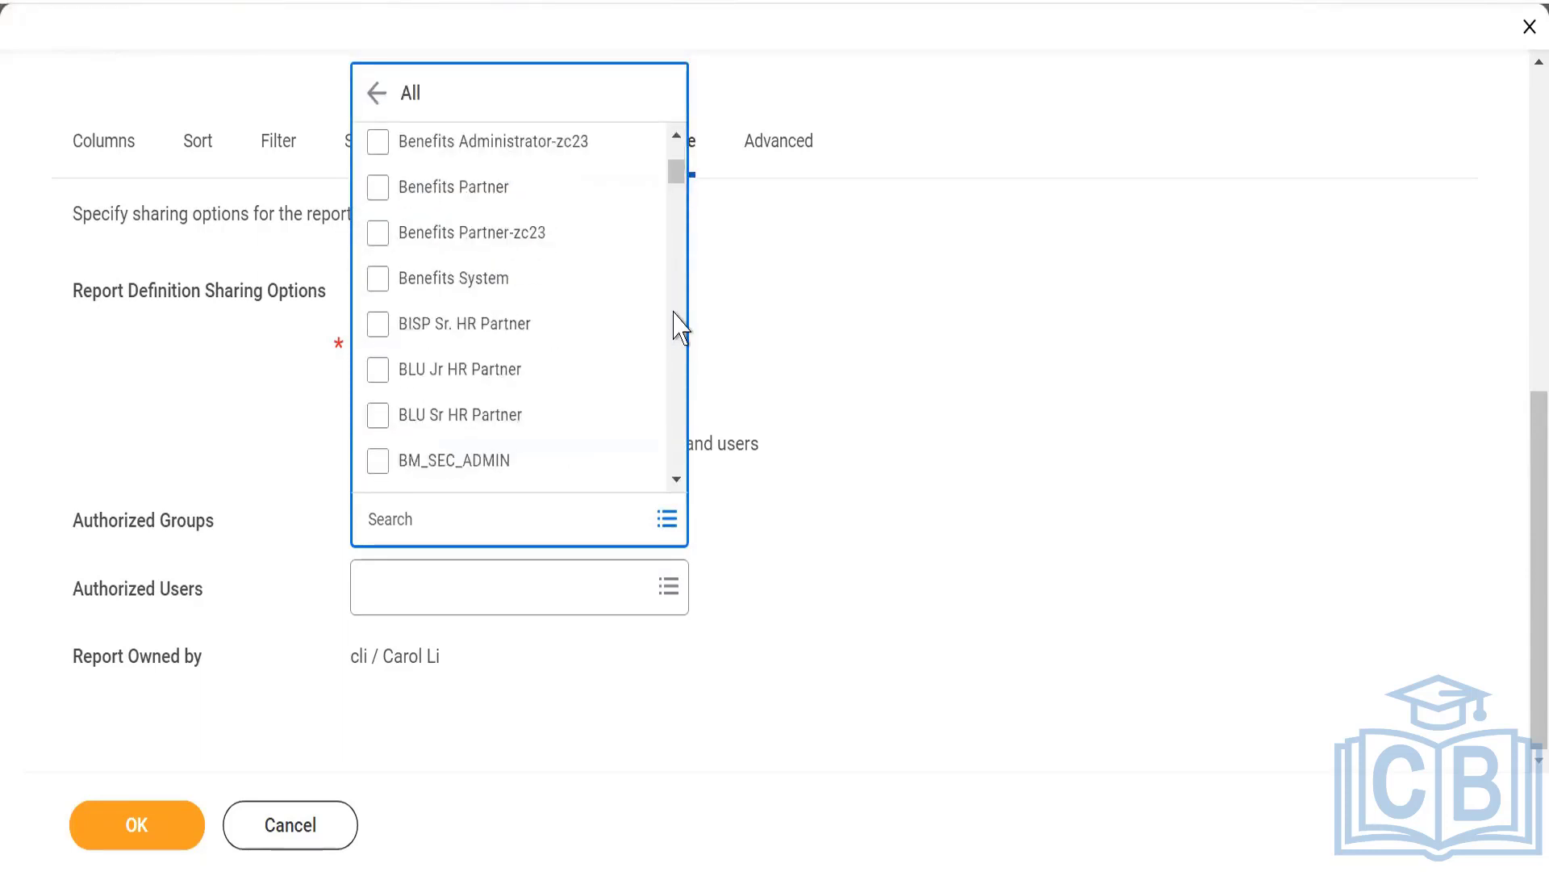
click(675, 314)
click(675, 314)
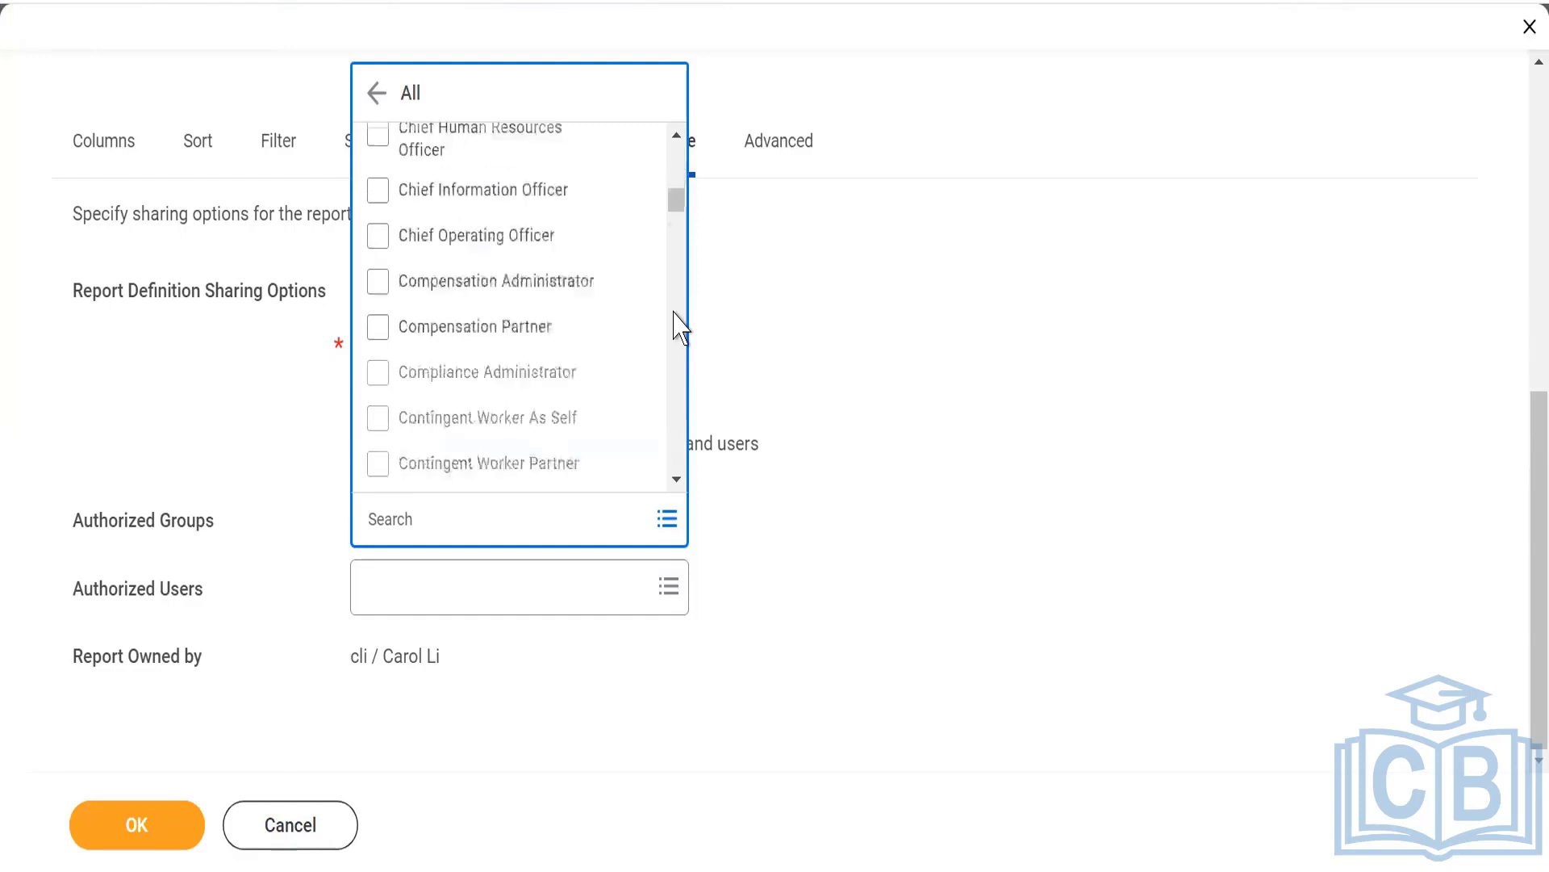
click(676, 315)
click(1116, 286)
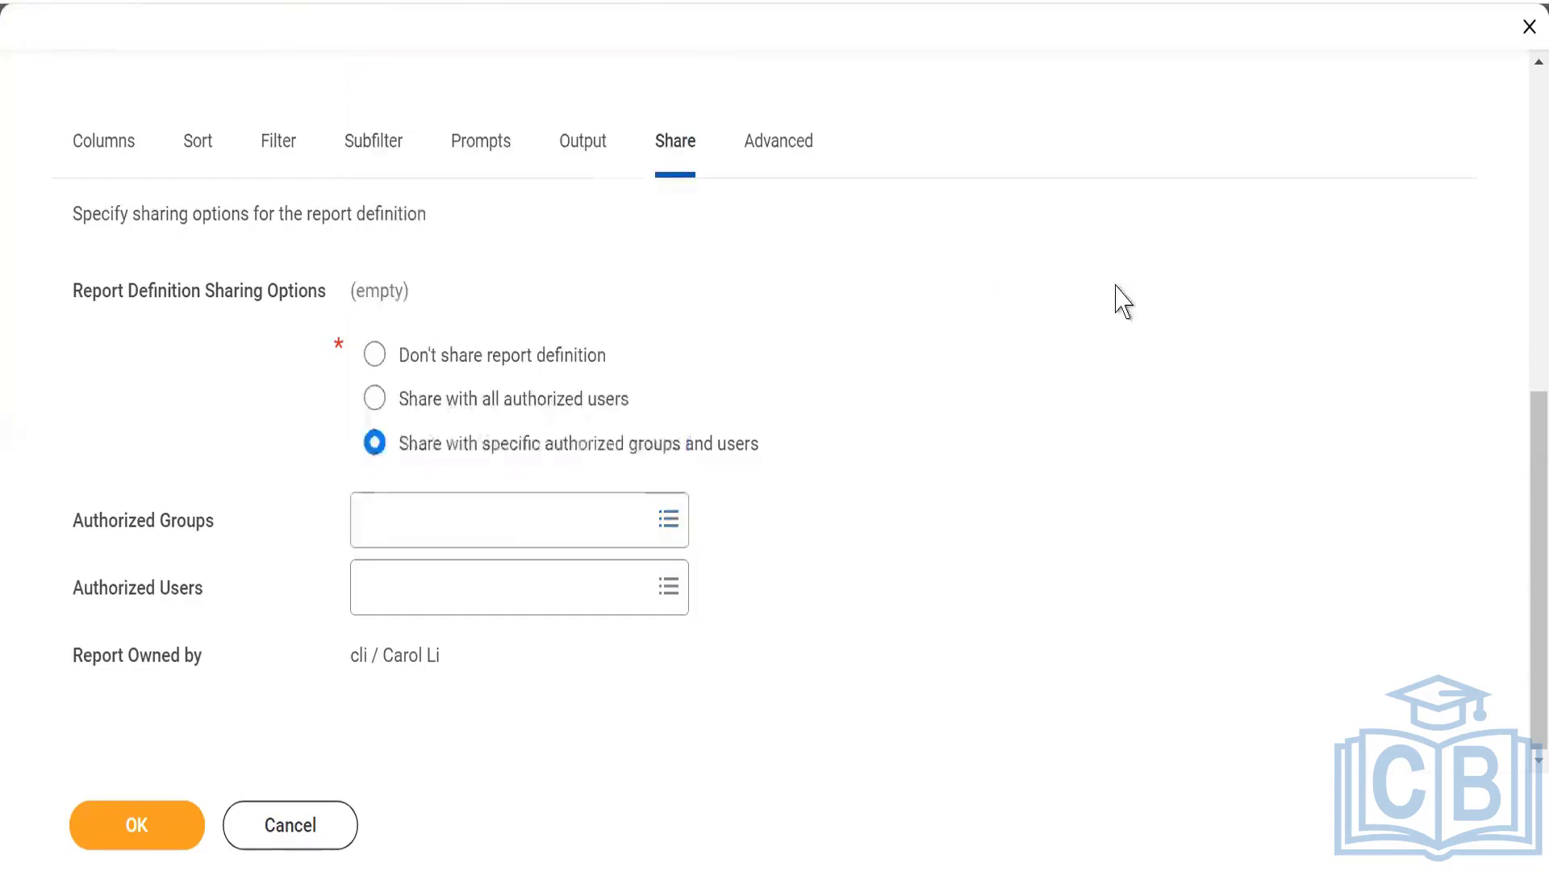
Search for the colleague's user account, add it as an authorized user and save the report definition.
click(391, 592)
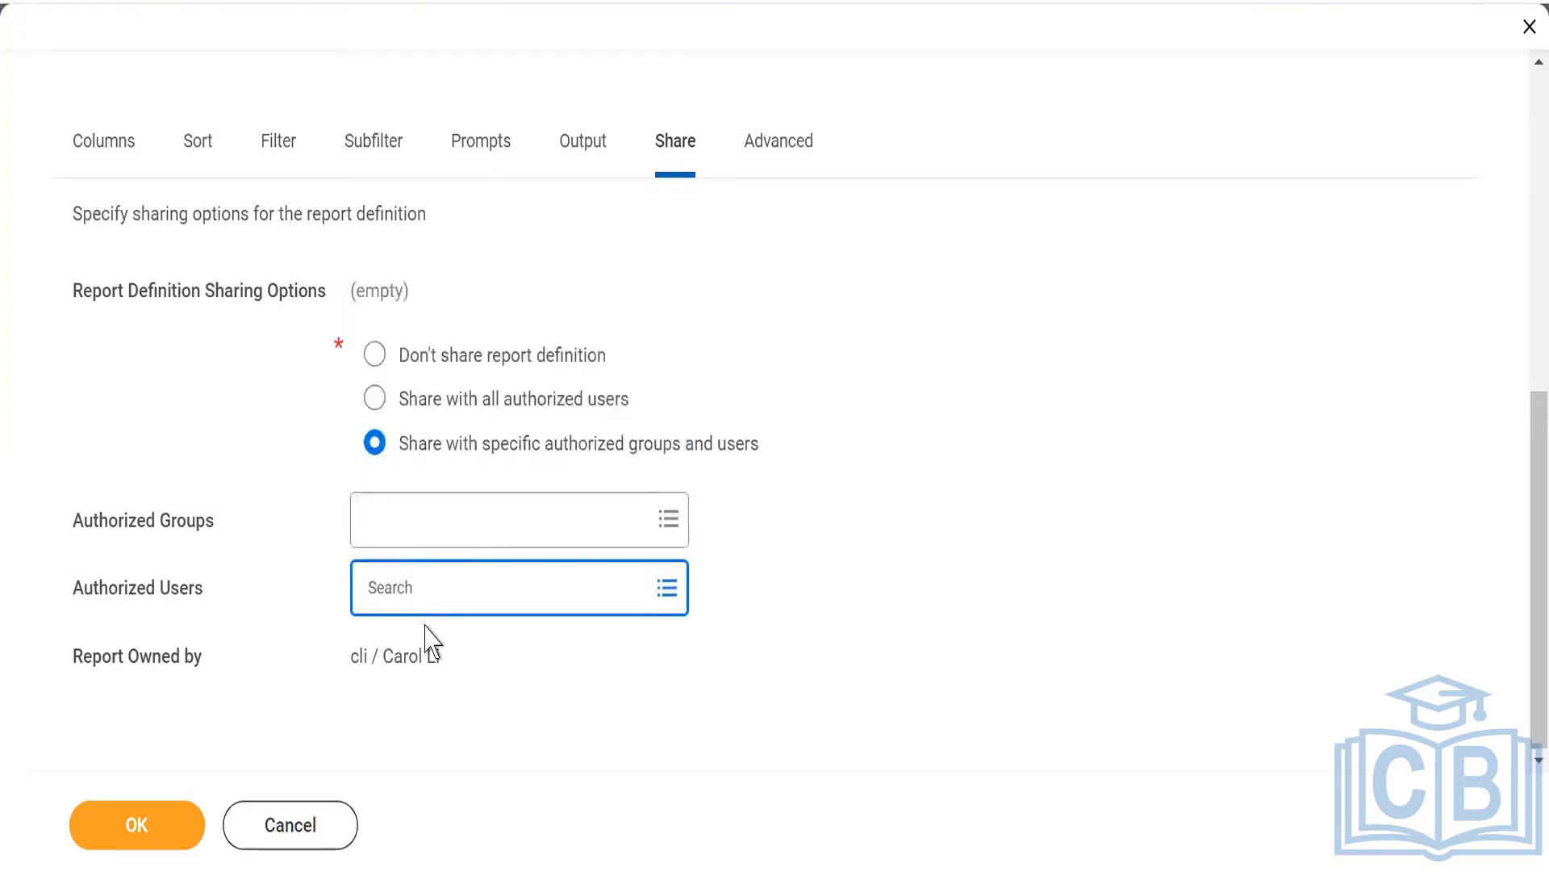
text(logan)
key(Return)
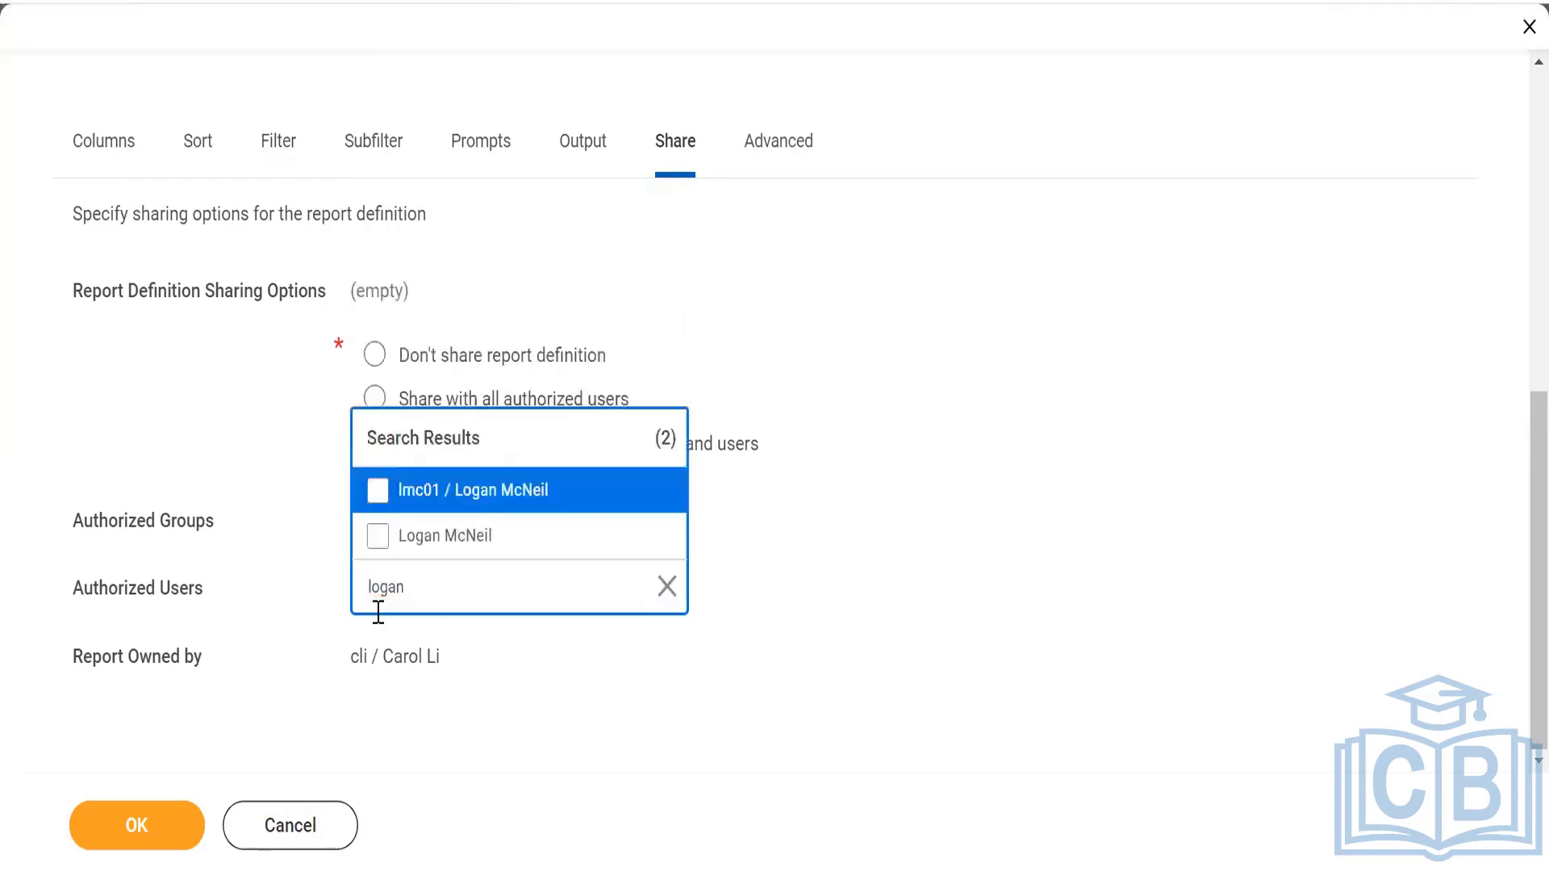
click(378, 490)
click(910, 611)
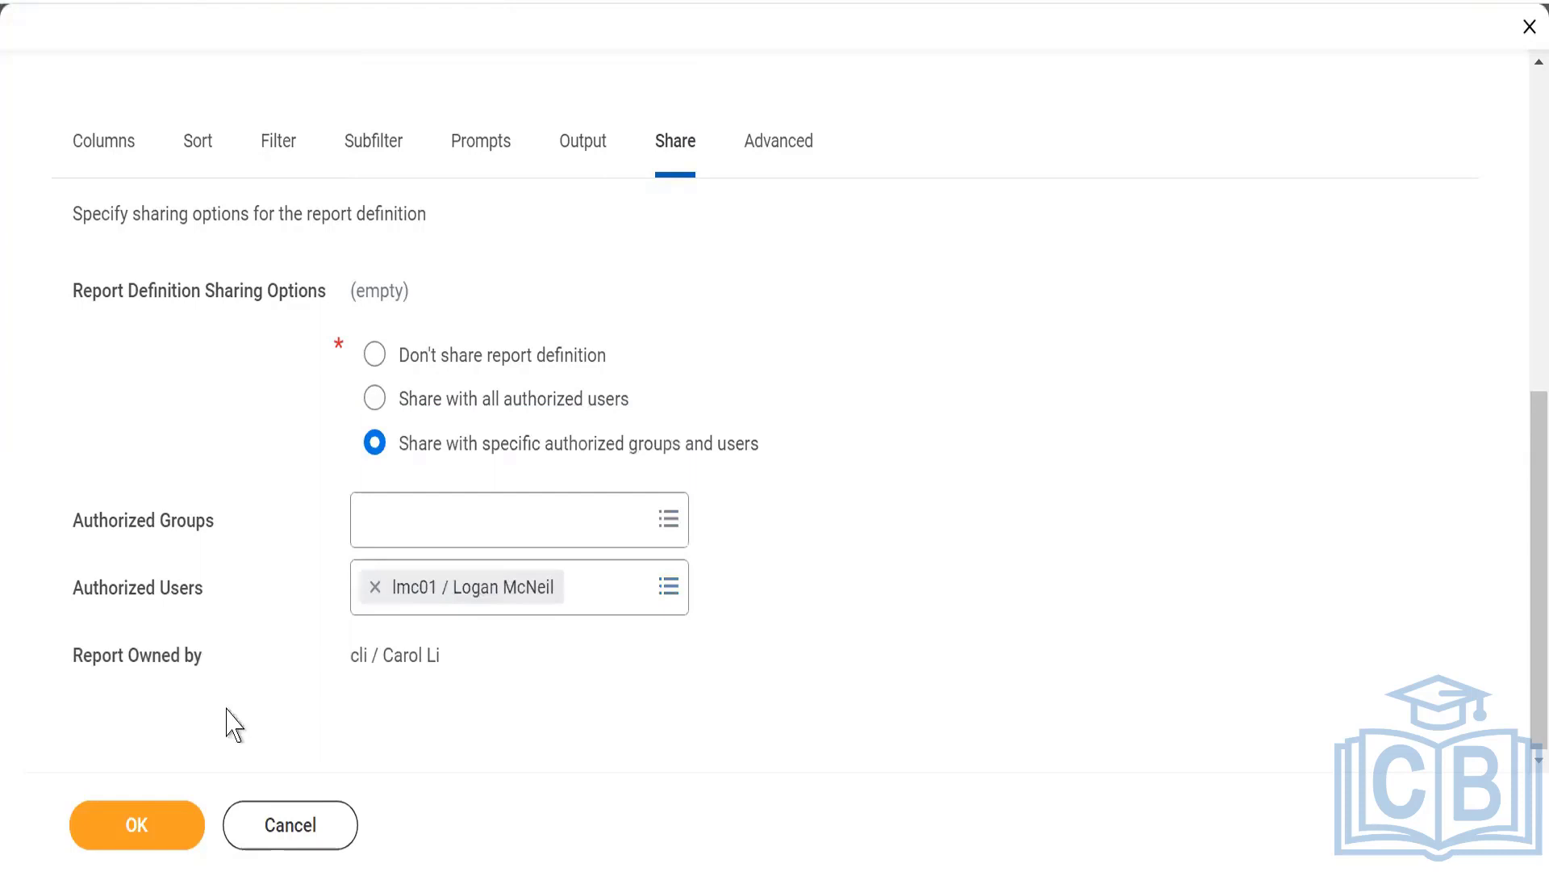
click(142, 825)
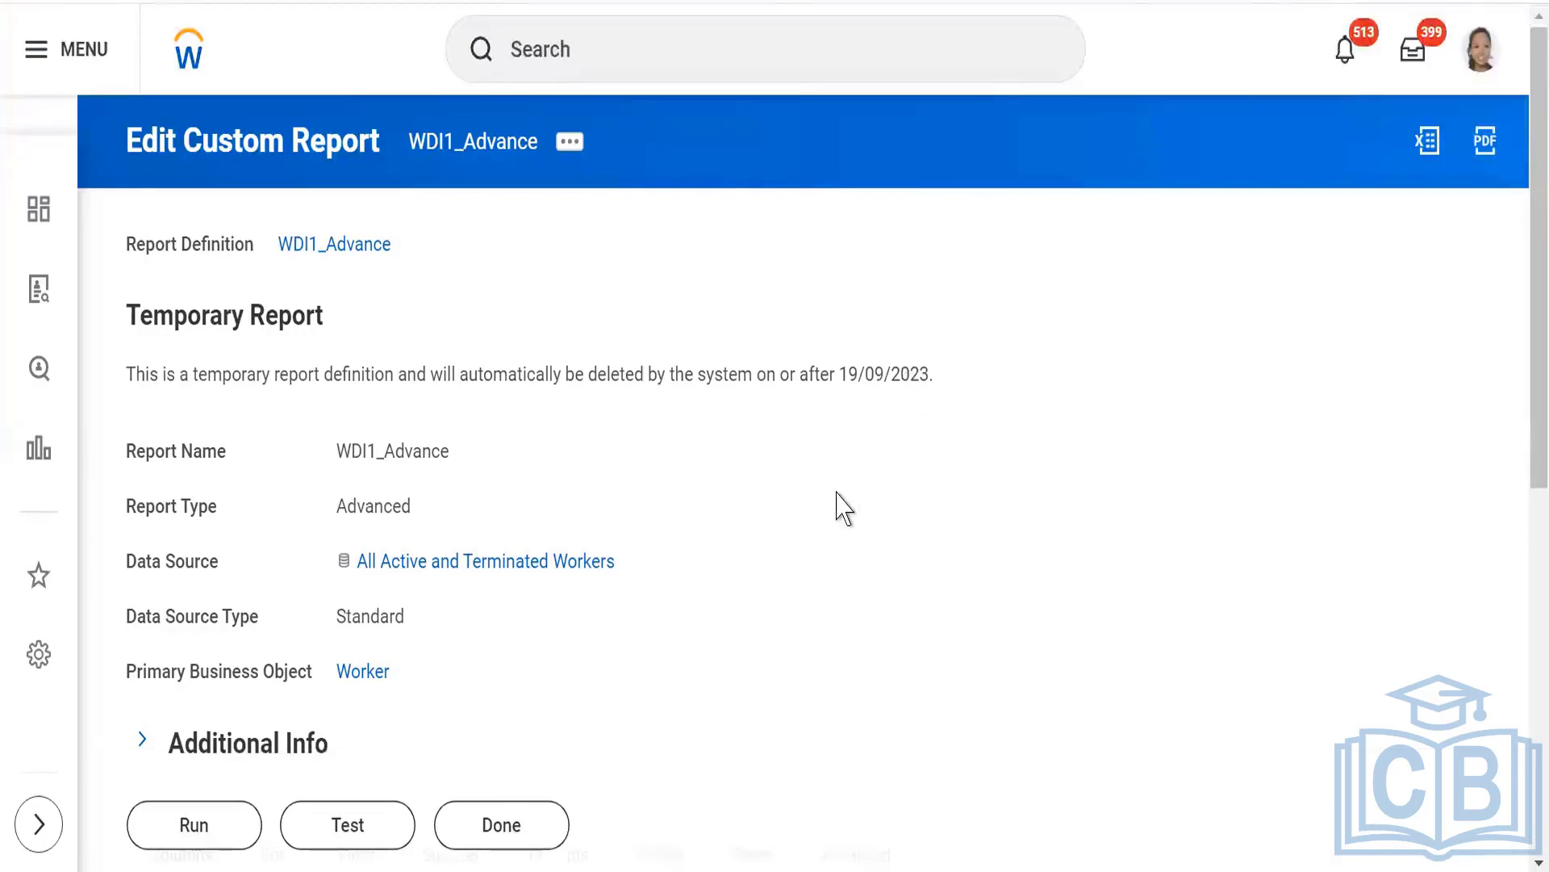
Review the saved sharing options and authorized users of the report definition.
scroll(840, 509, down, 5)
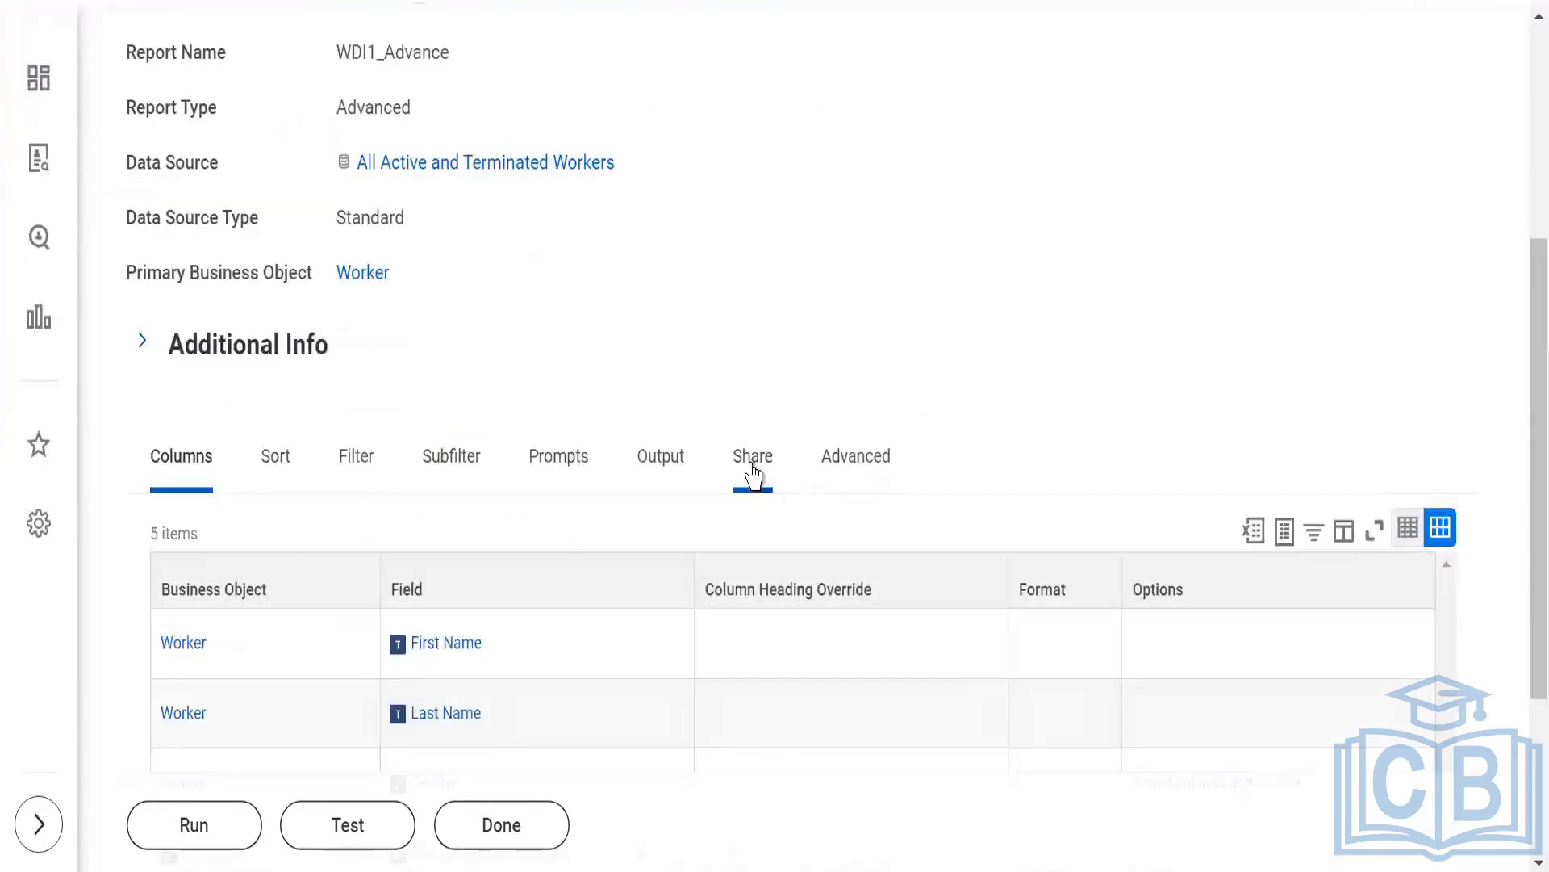
click(755, 460)
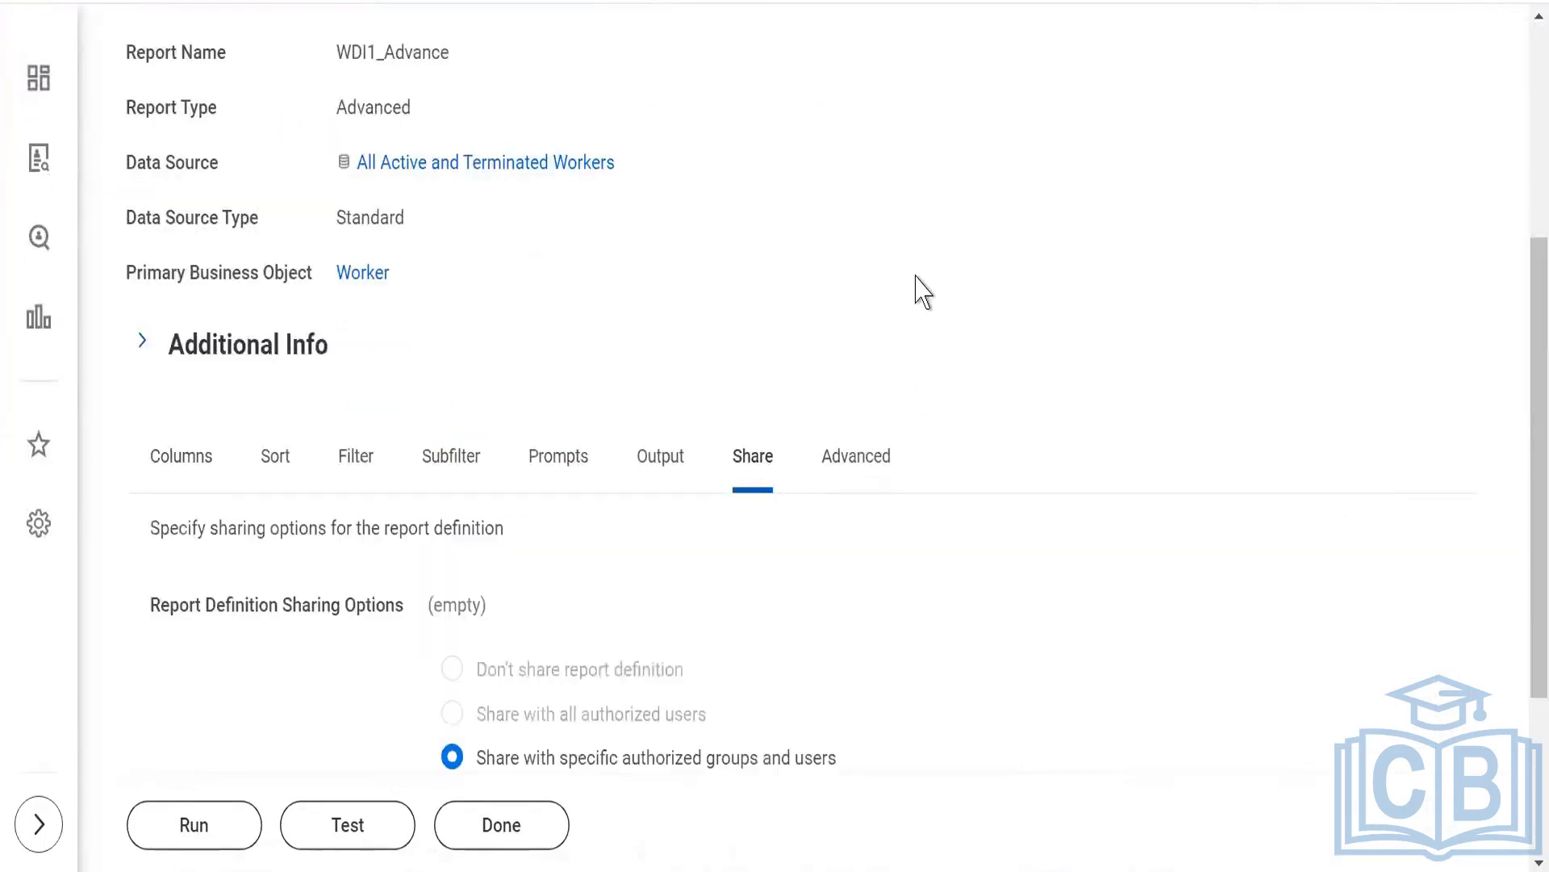
scroll(922, 292, down, 3)
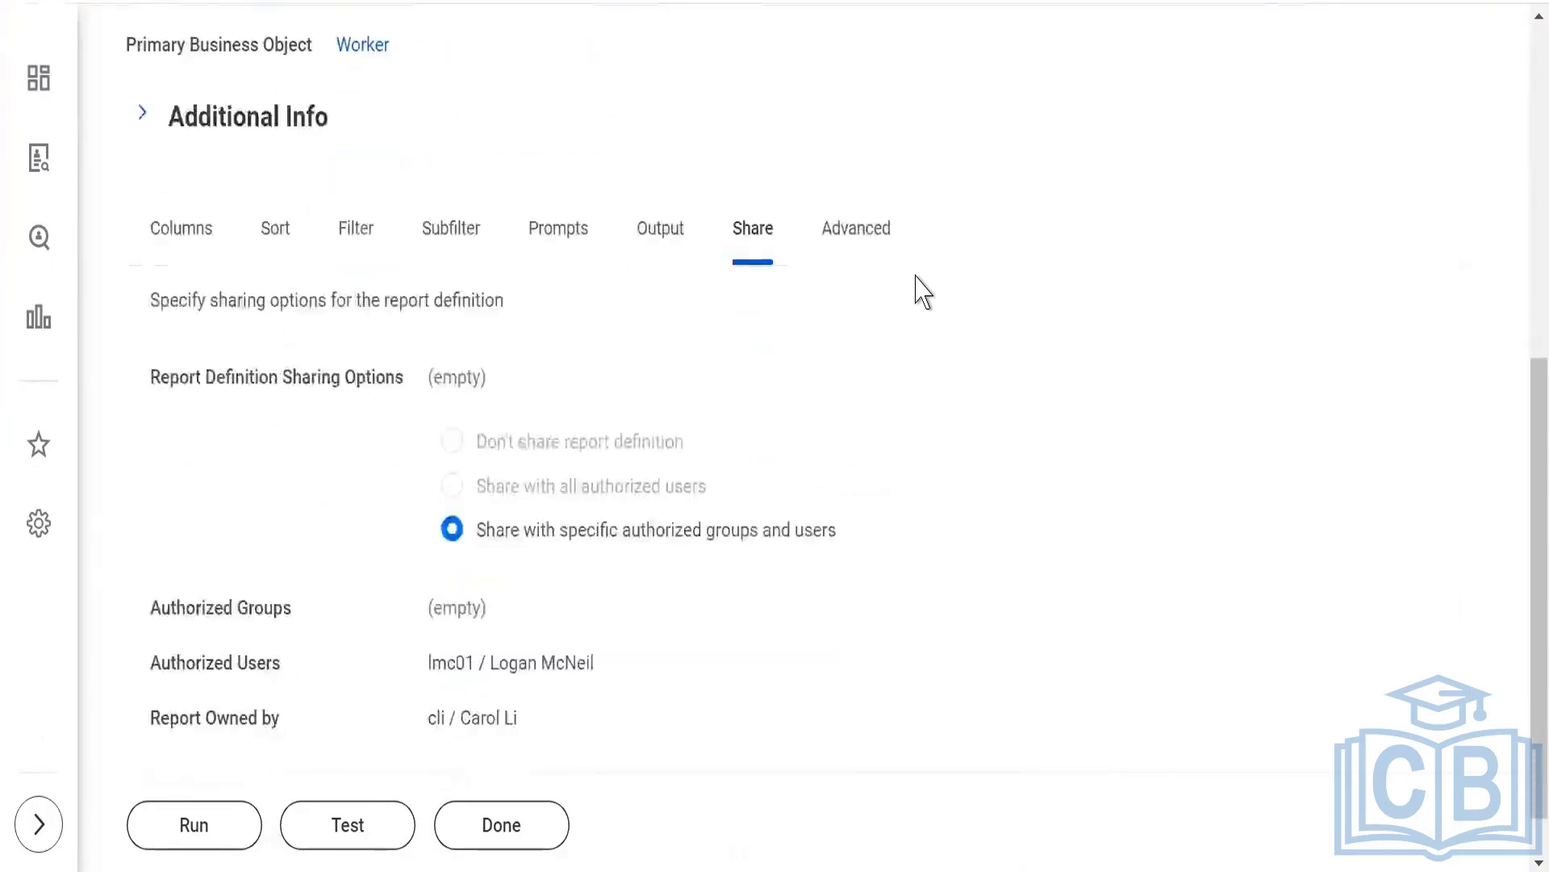
Open the WDI1_Advance custom report for editing again from its related actions.
scroll(923, 292, up, 2)
scroll(923, 292, up, 2)
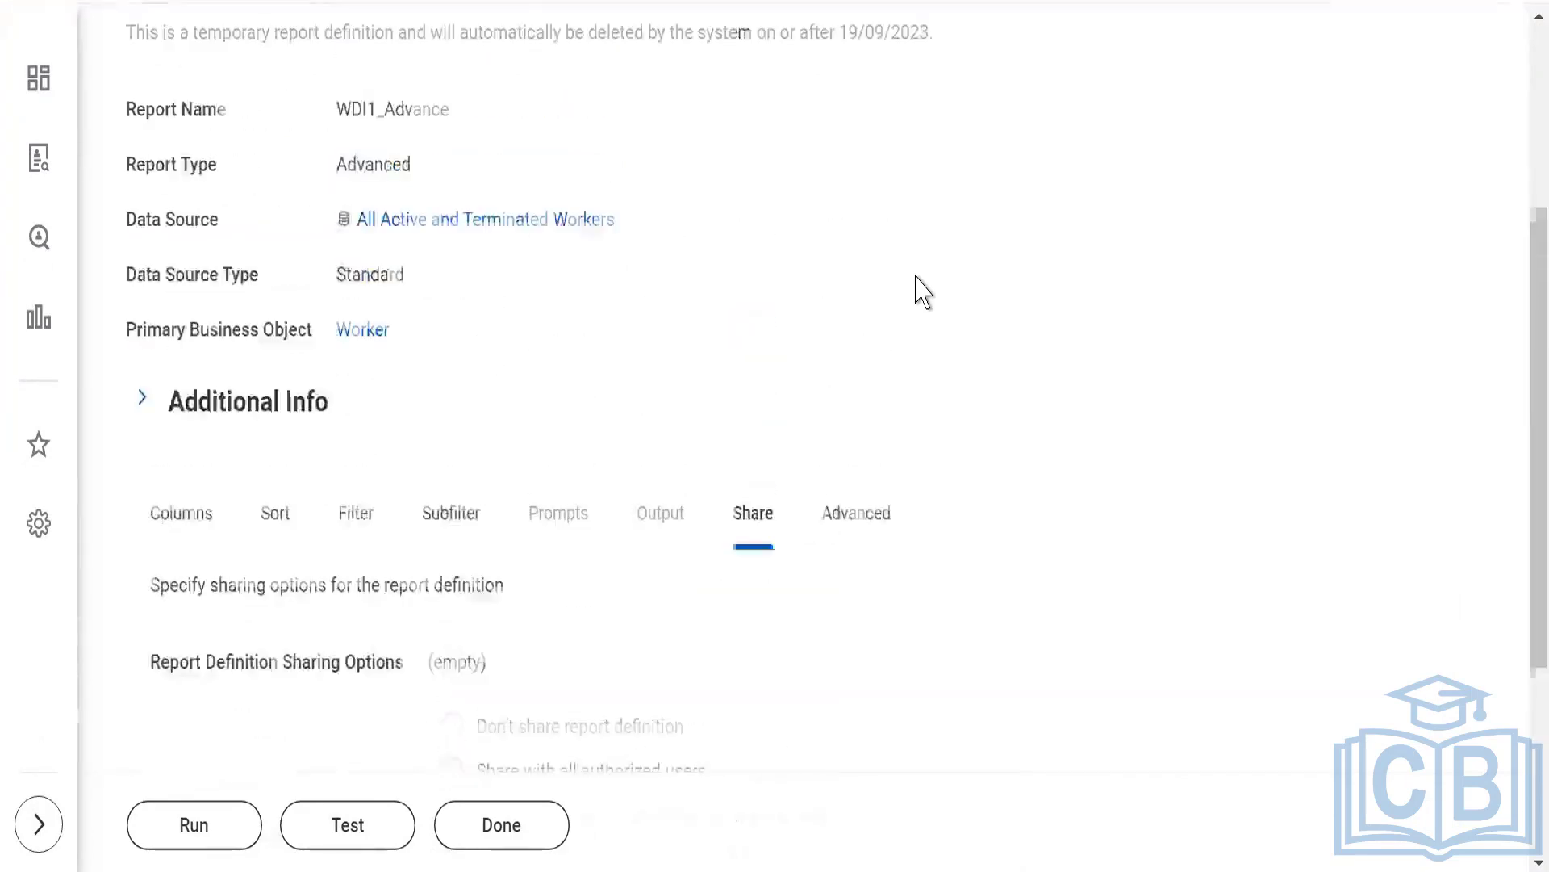
scroll(922, 292, up, 3)
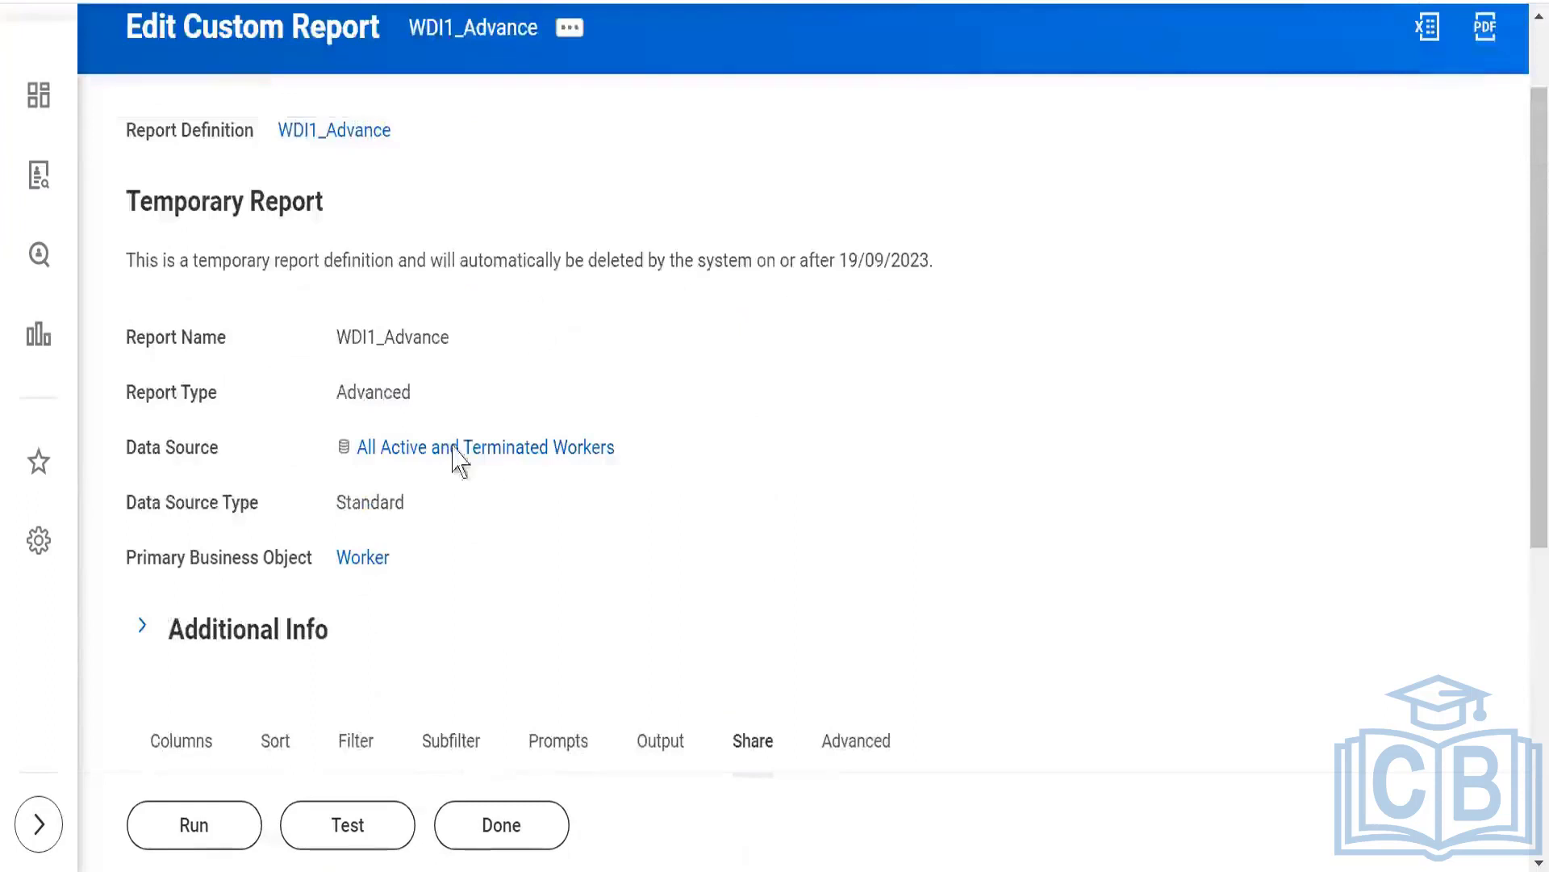
click(569, 31)
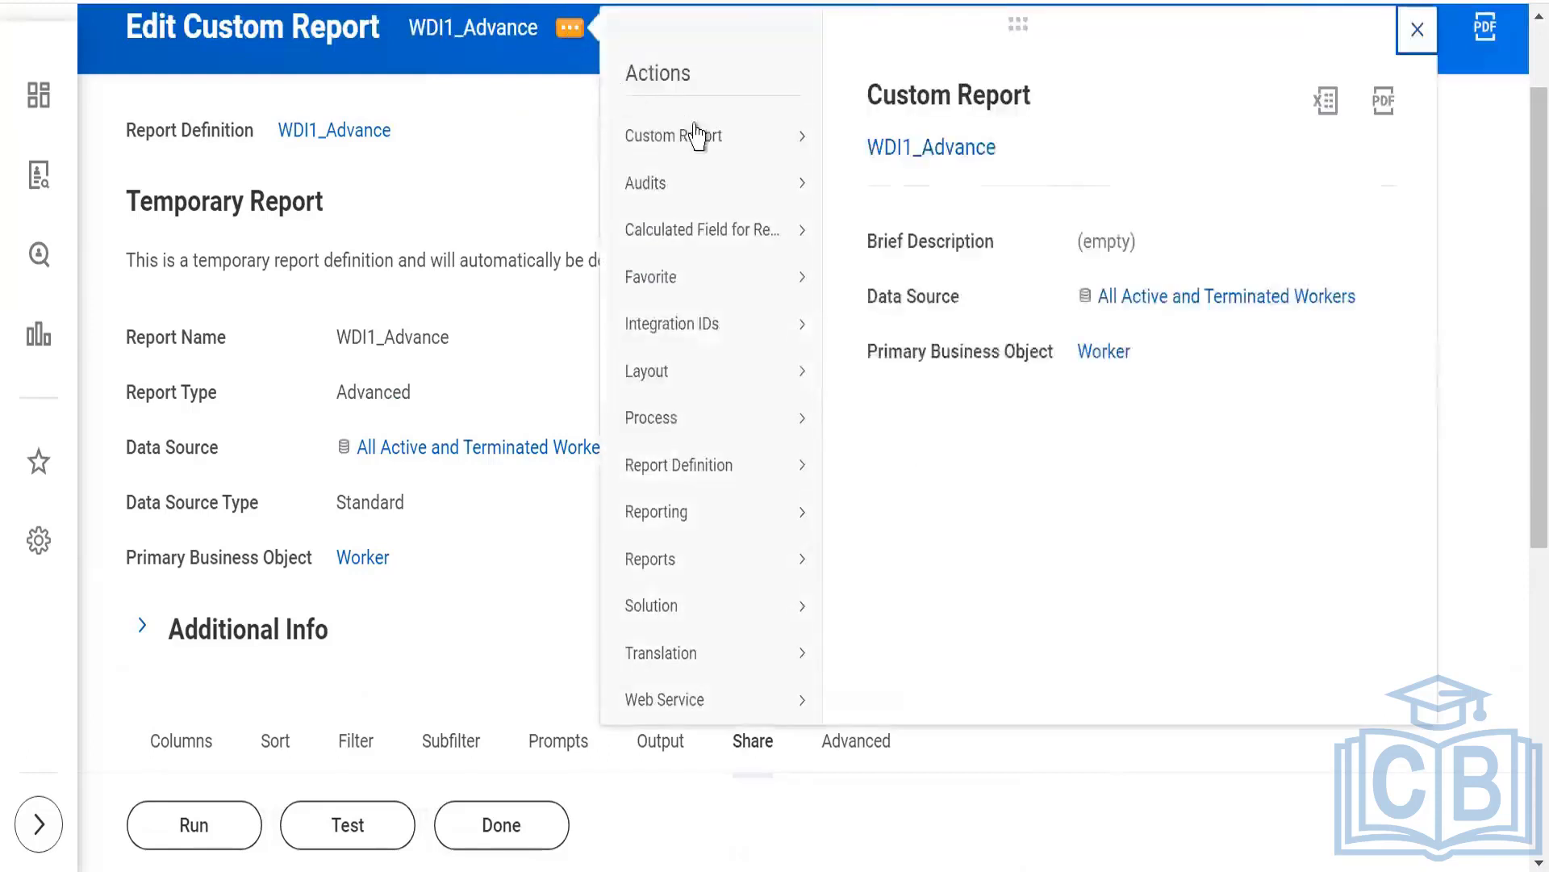
mouse_move(791, 143)
click(861, 139)
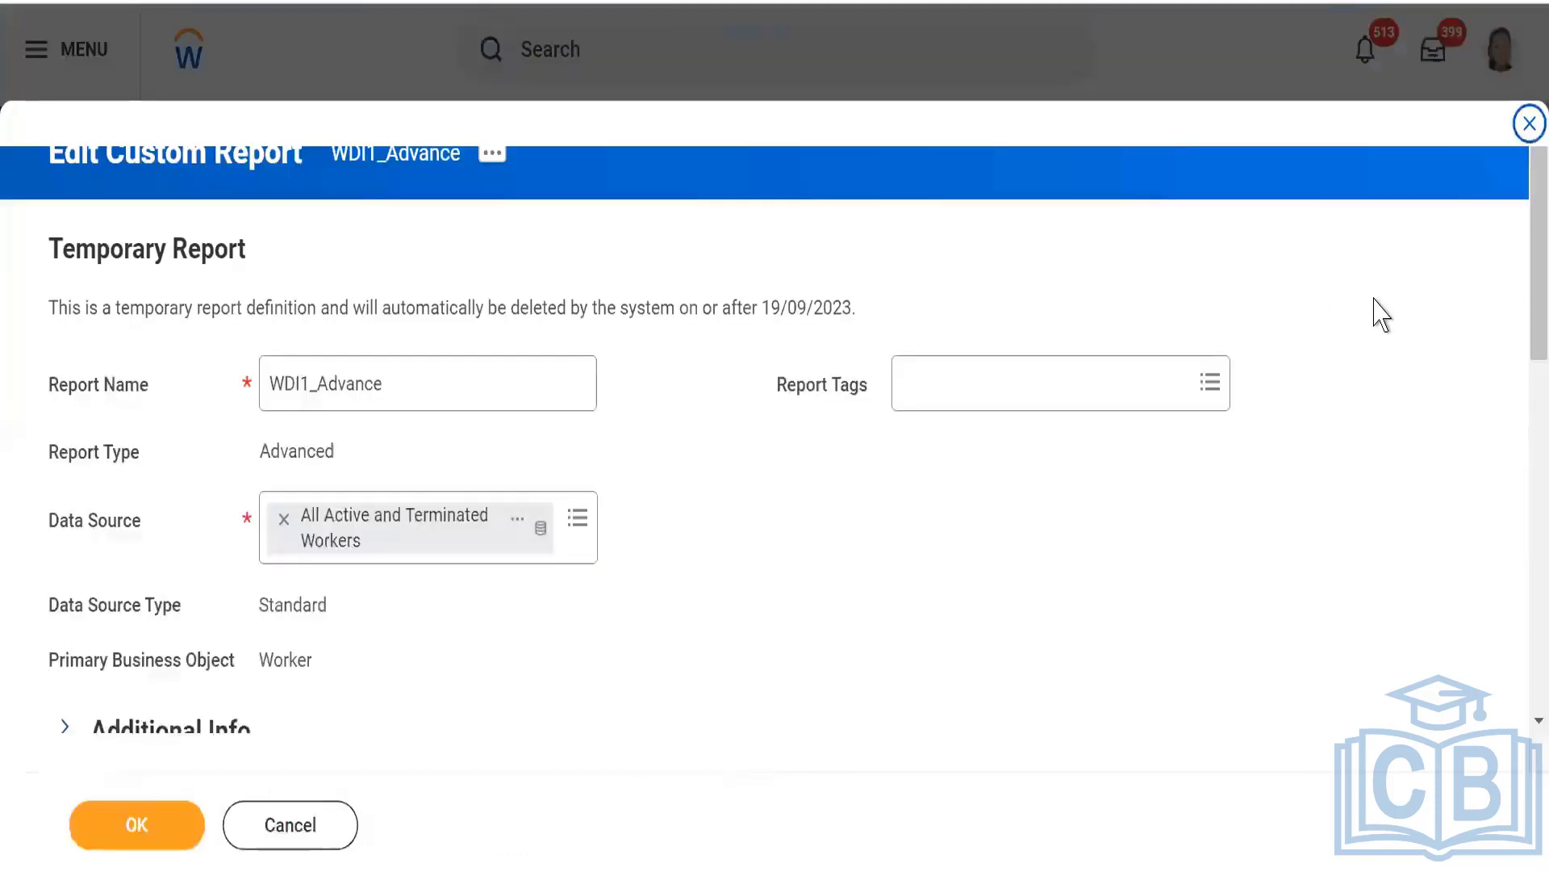
View the report's sharing settings and the options for creating a new authorized group, and open the Create Segment-Based Security Group form.
scroll(1524, 480, down, 1)
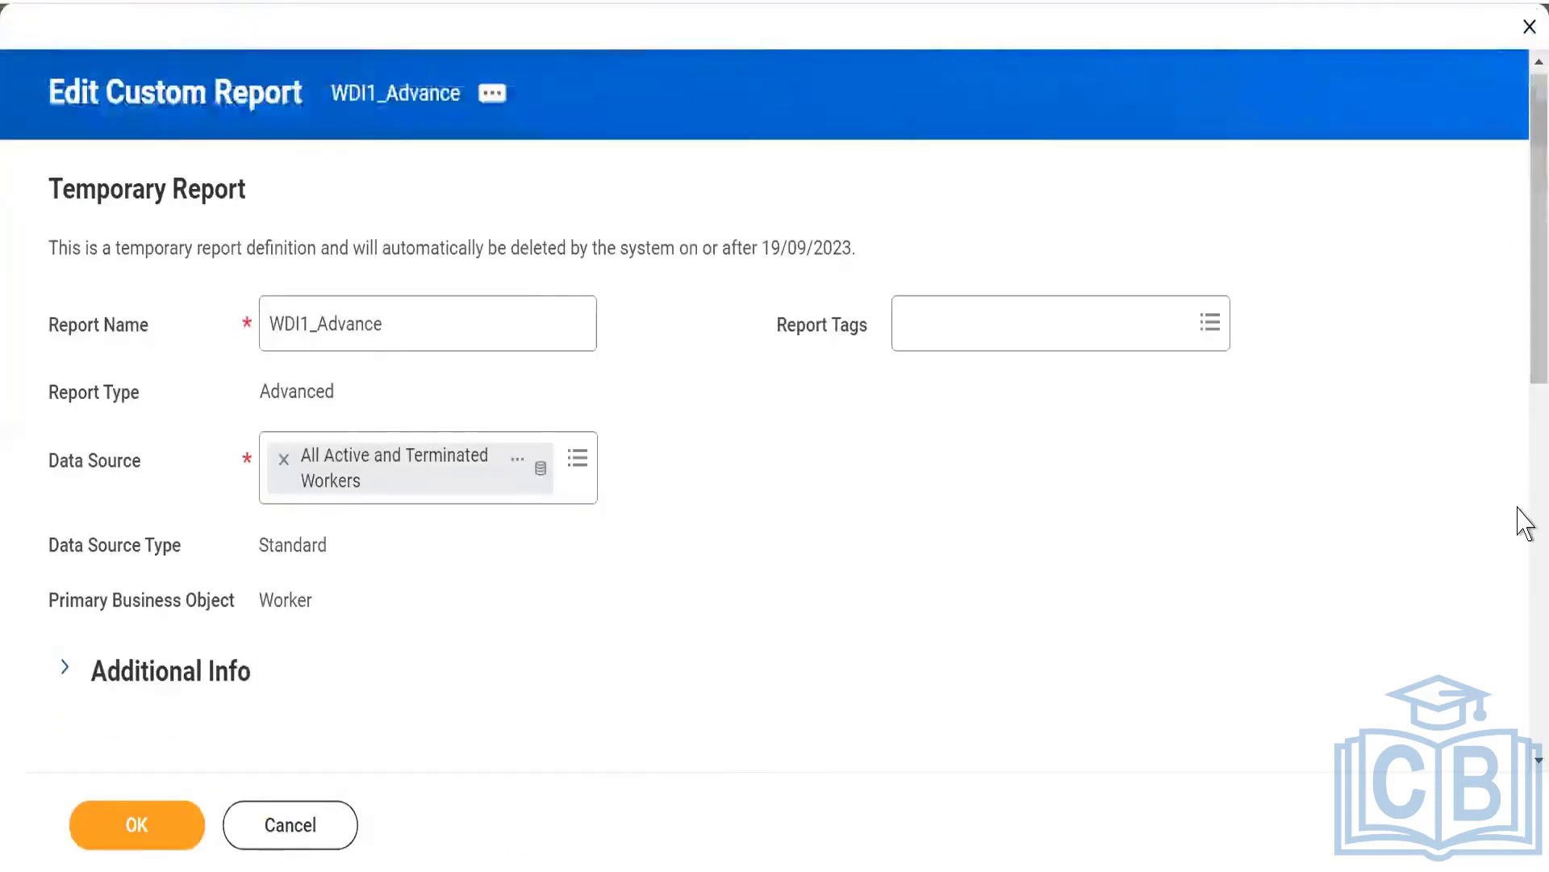
drag(1523, 343, 1526, 571)
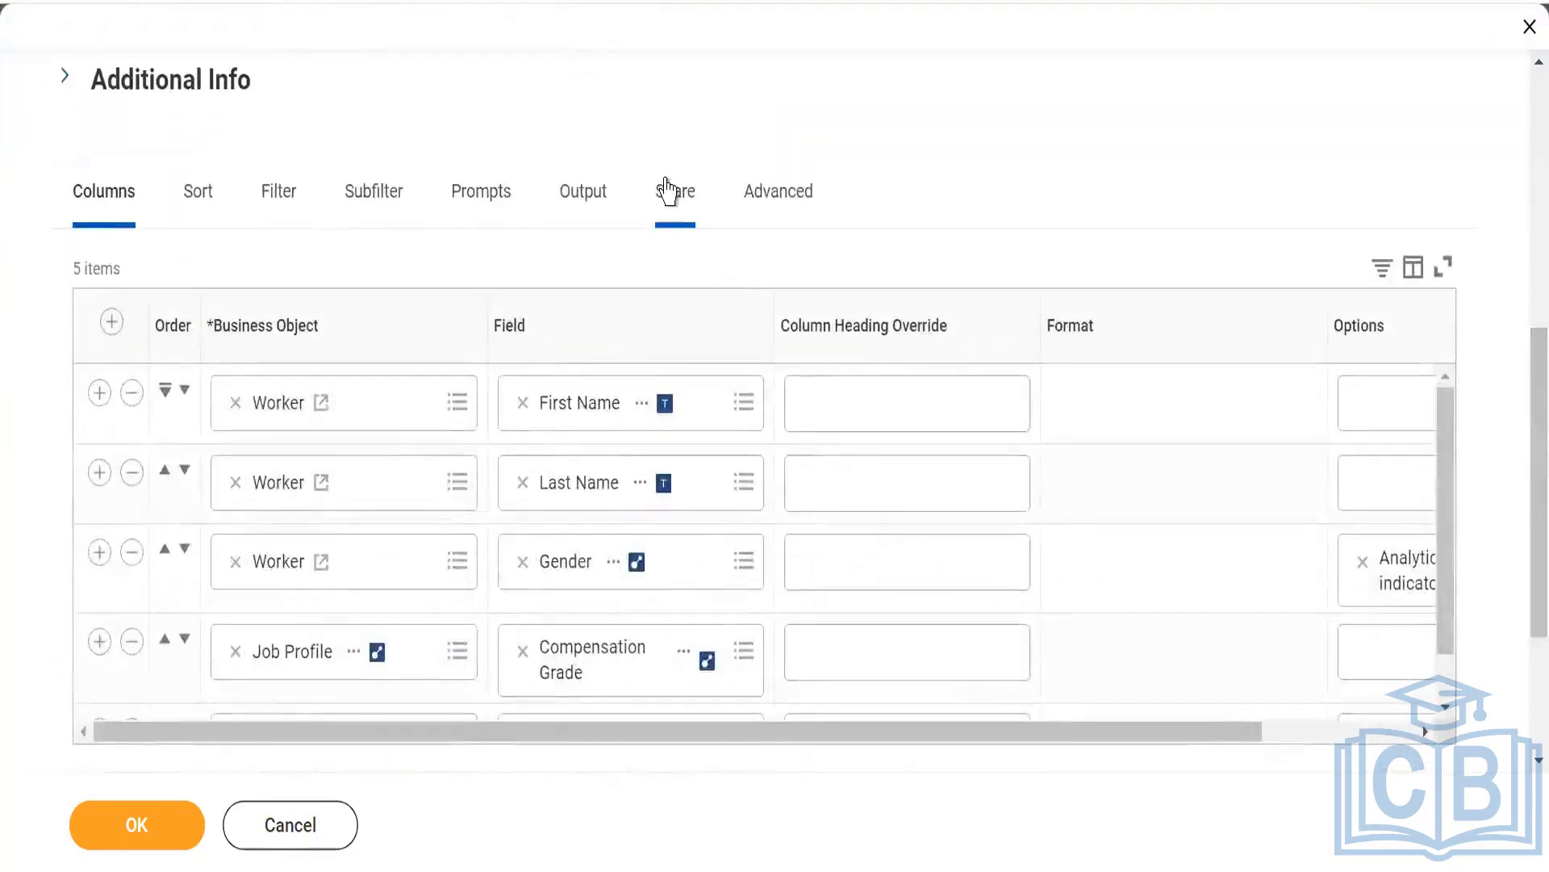
click(666, 193)
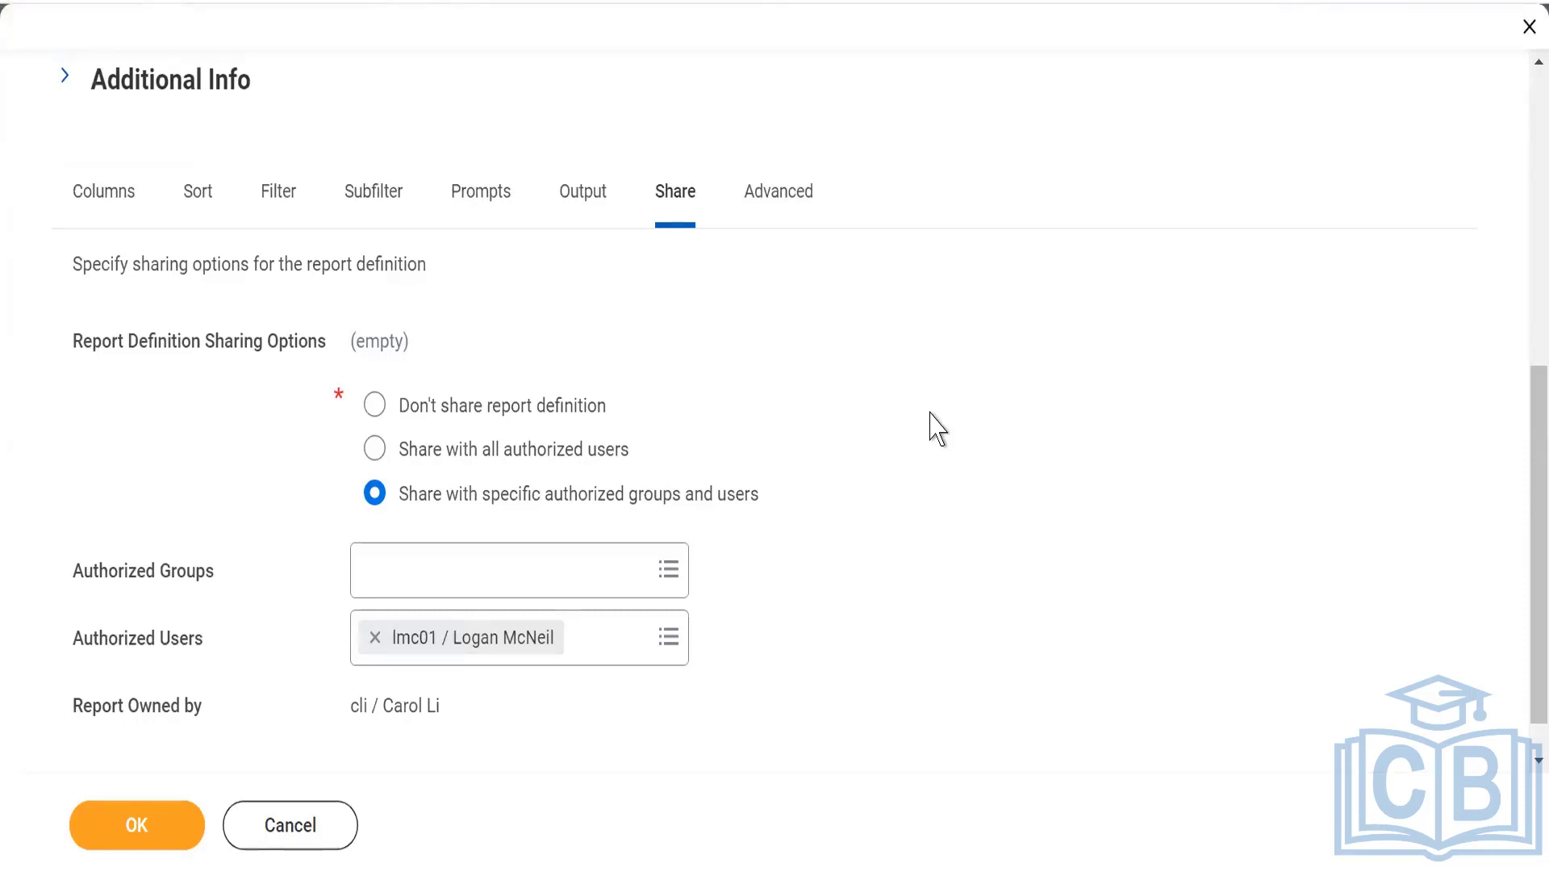
click(398, 568)
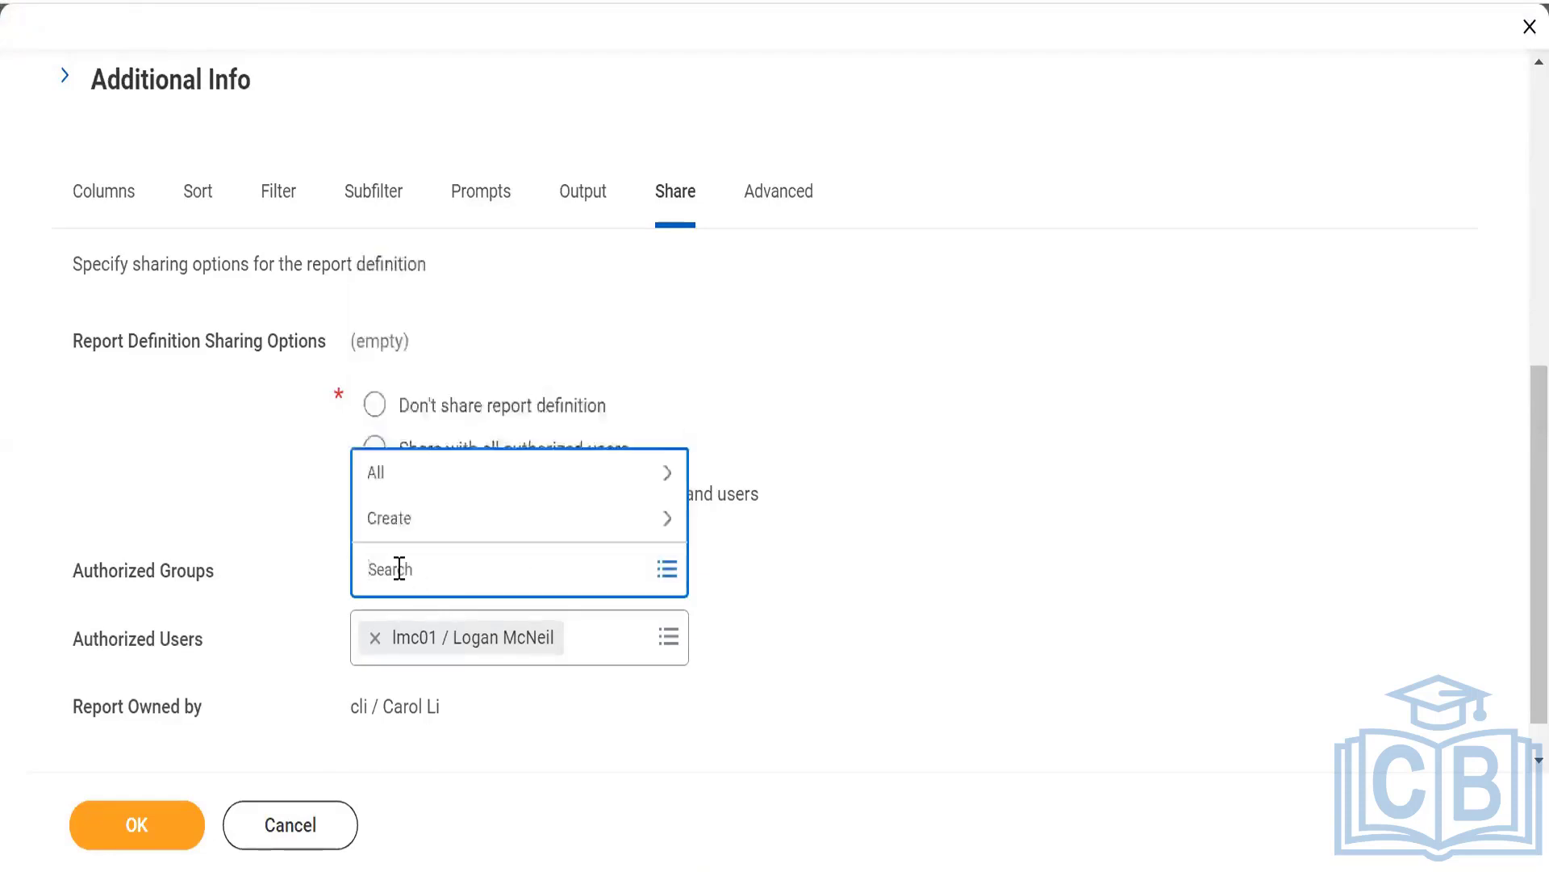
click(451, 528)
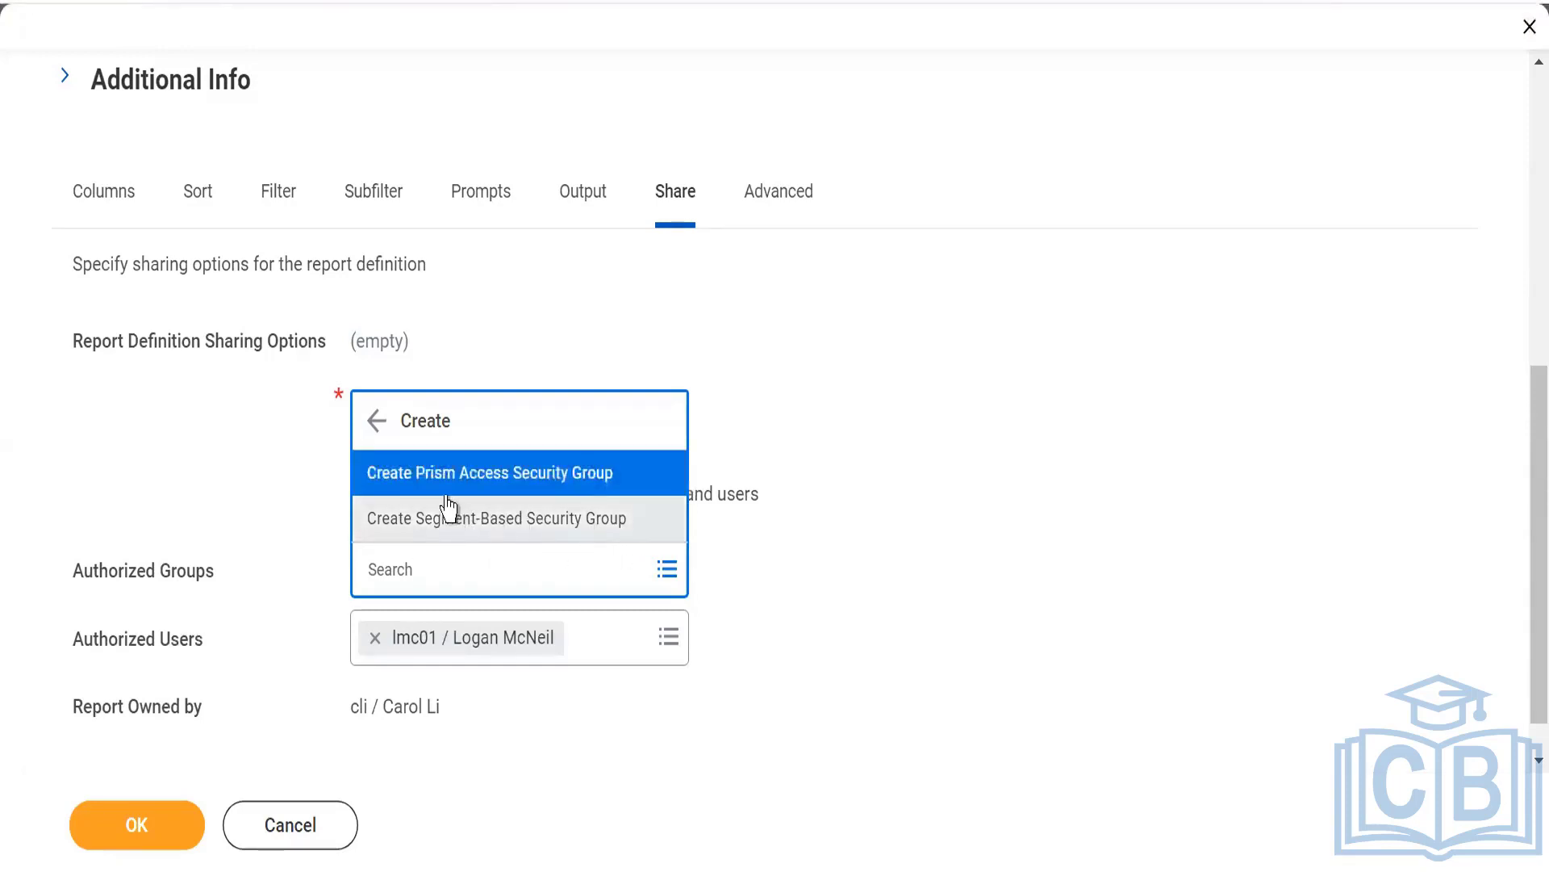
key(Escape)
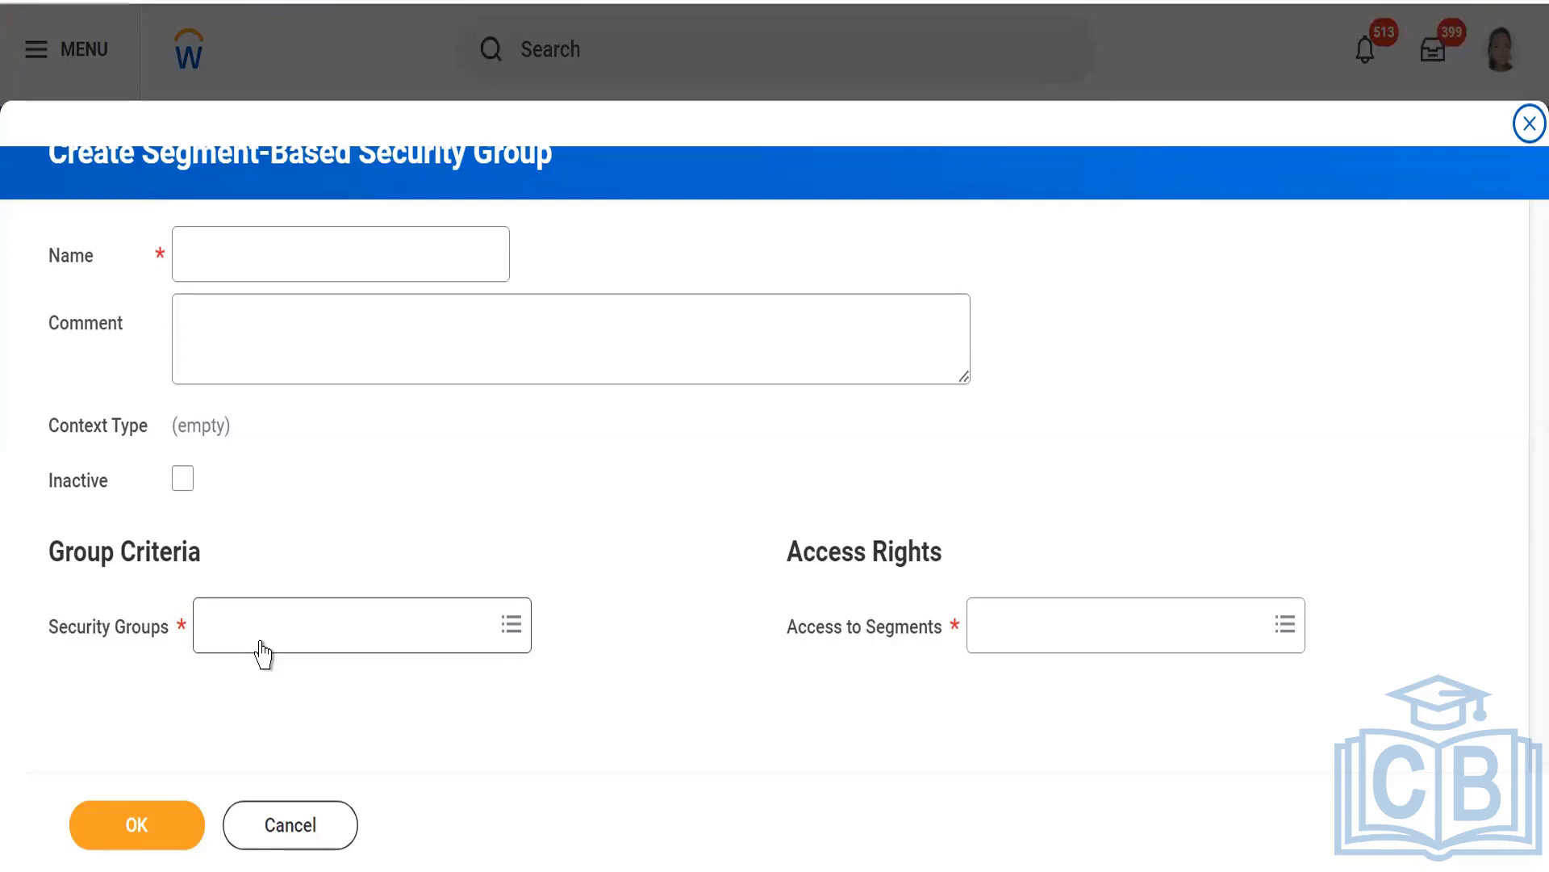
Browse the security group types available as group criteria for the segment-based security group, and cancel the form without creating anything.
click(259, 640)
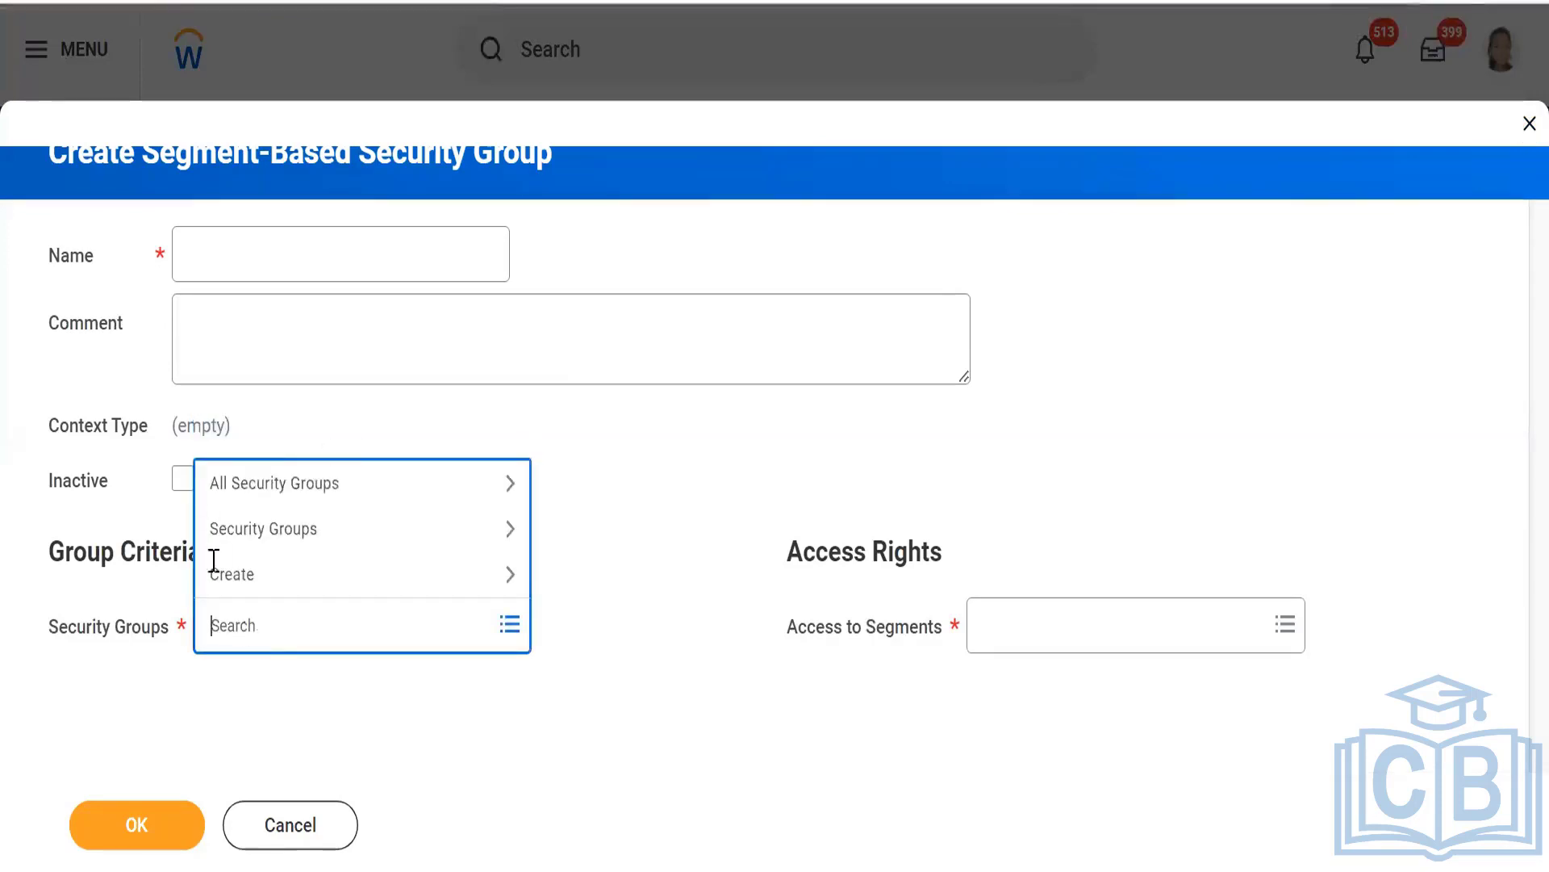
click(270, 544)
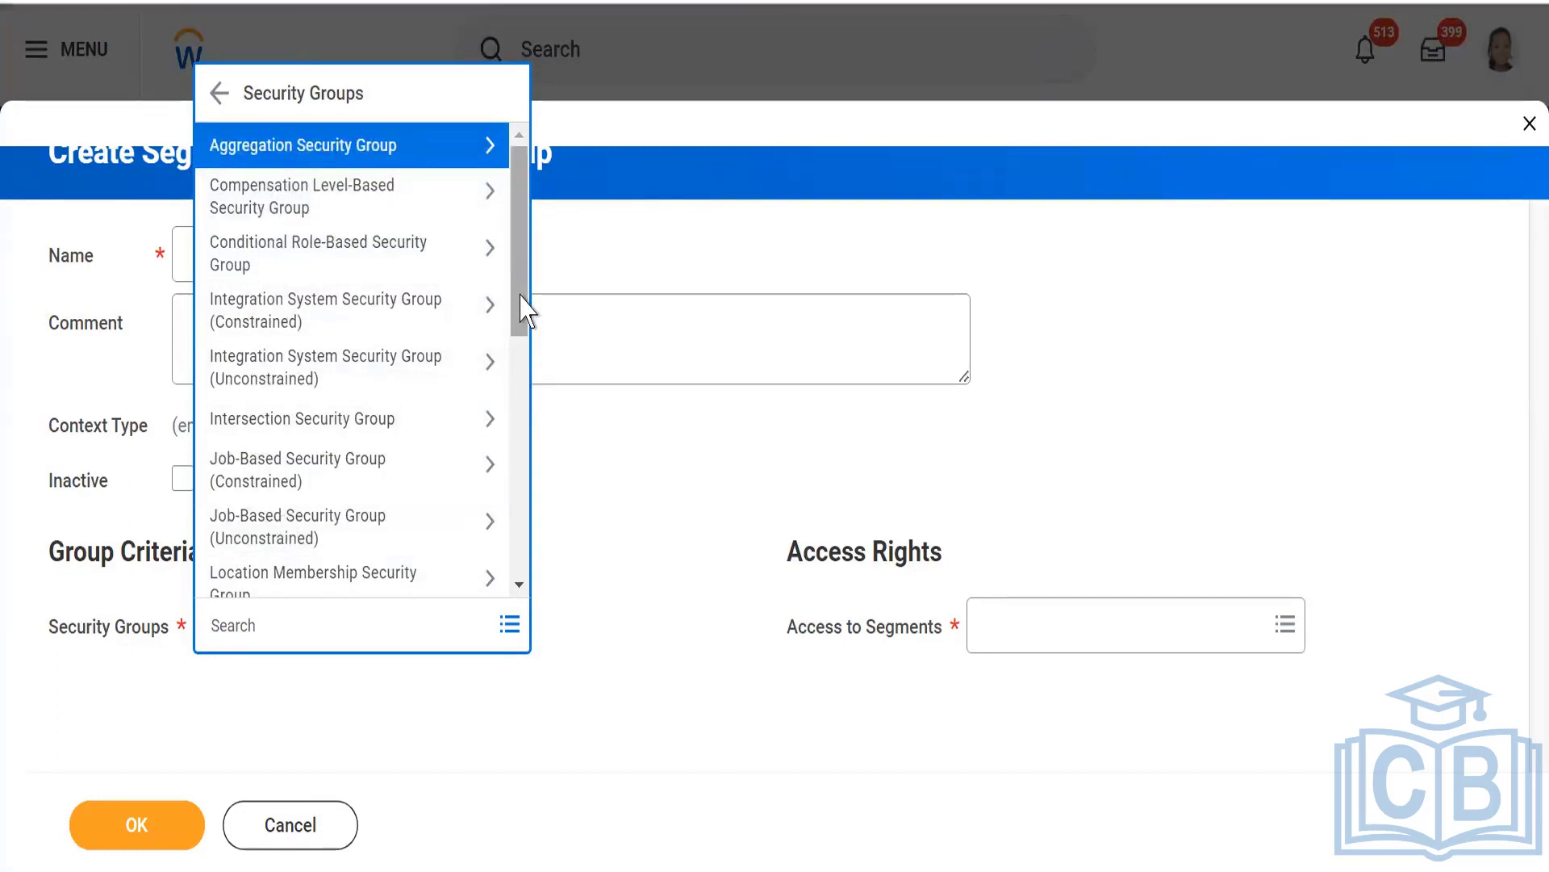
drag(520, 310, 510, 139)
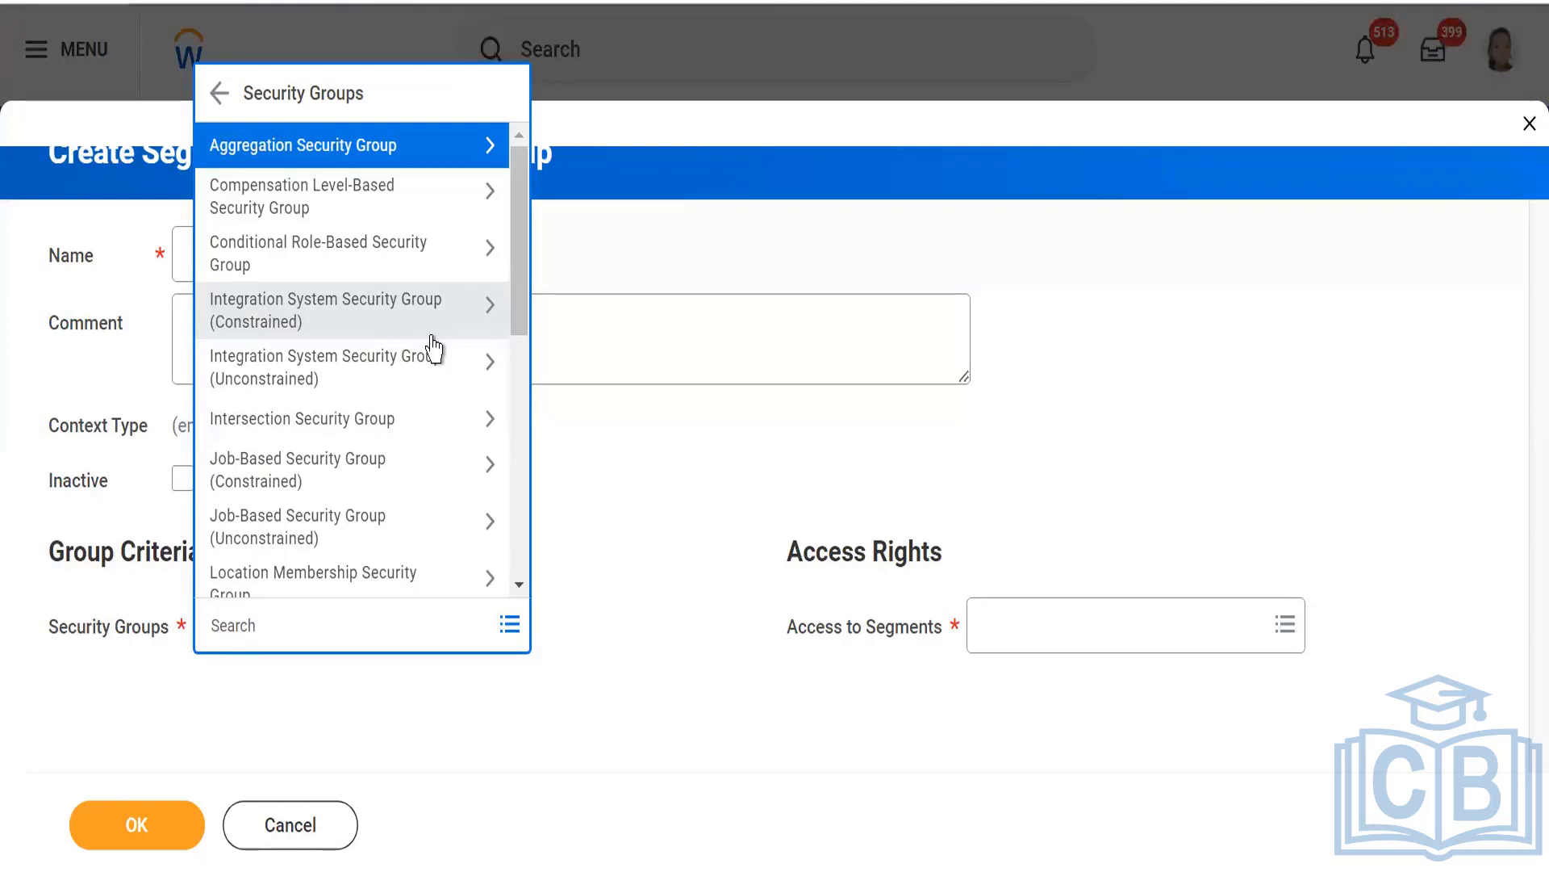
click(276, 817)
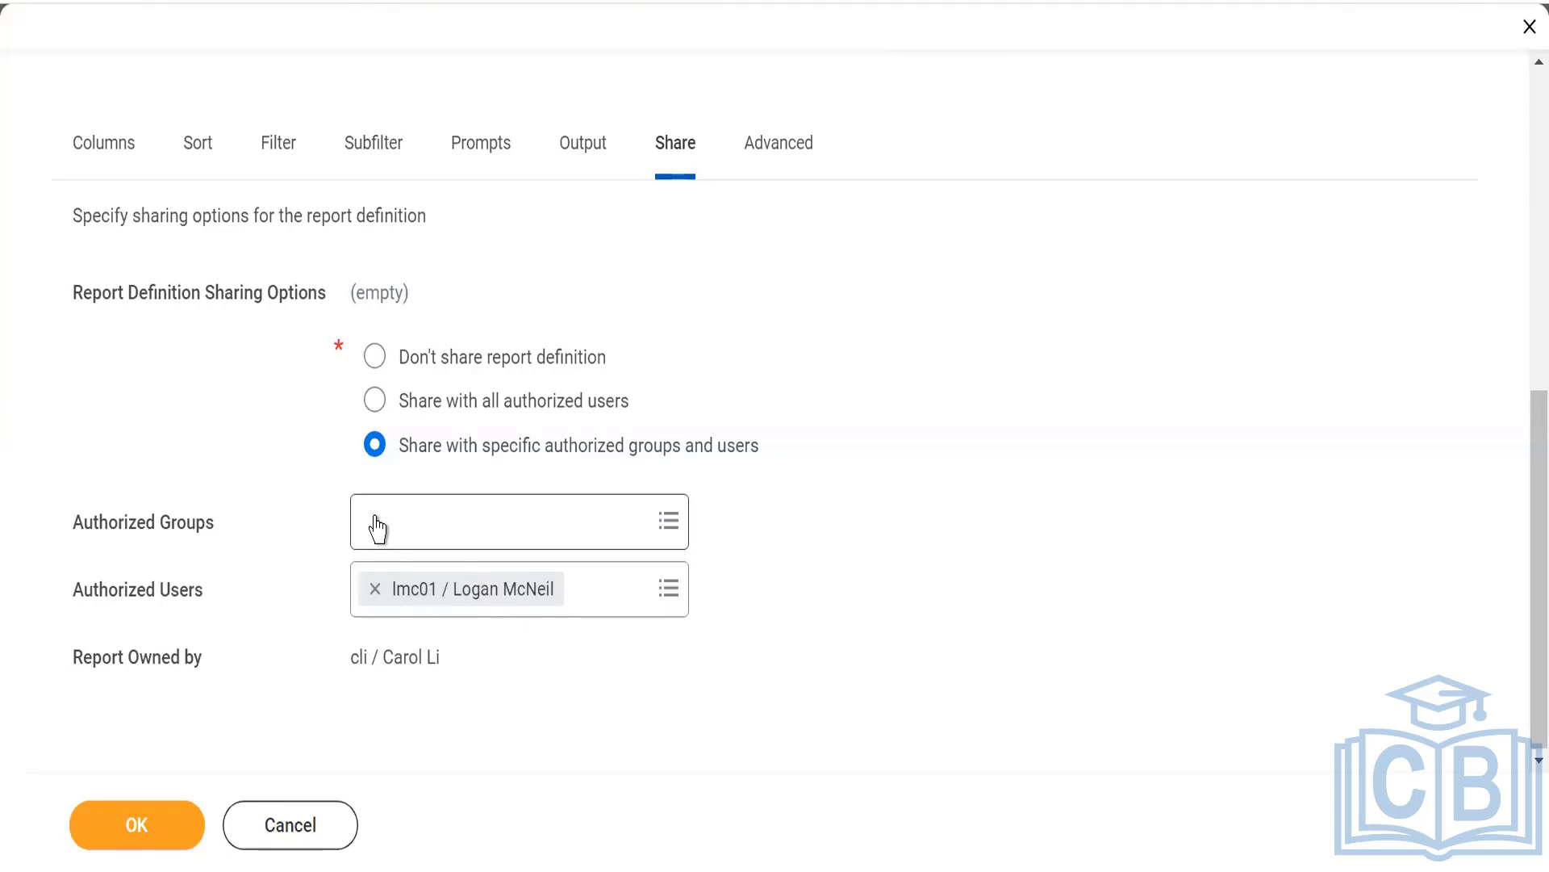
Check the report owner and the authorized user in the sharing settings of the report.
triple_click(348, 660)
triple_click(403, 655)
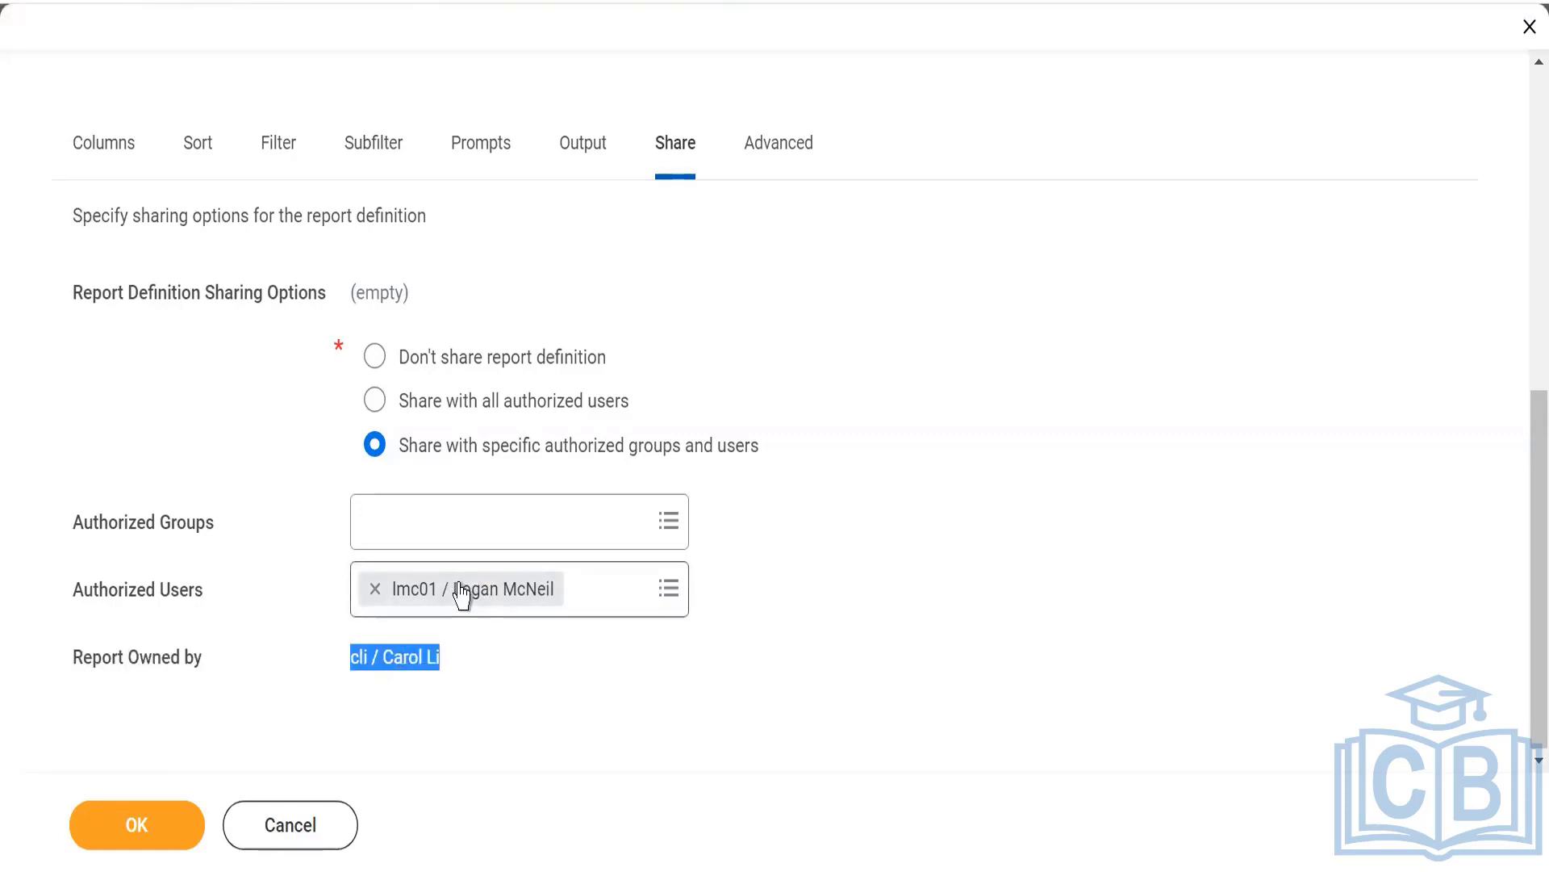
click(964, 575)
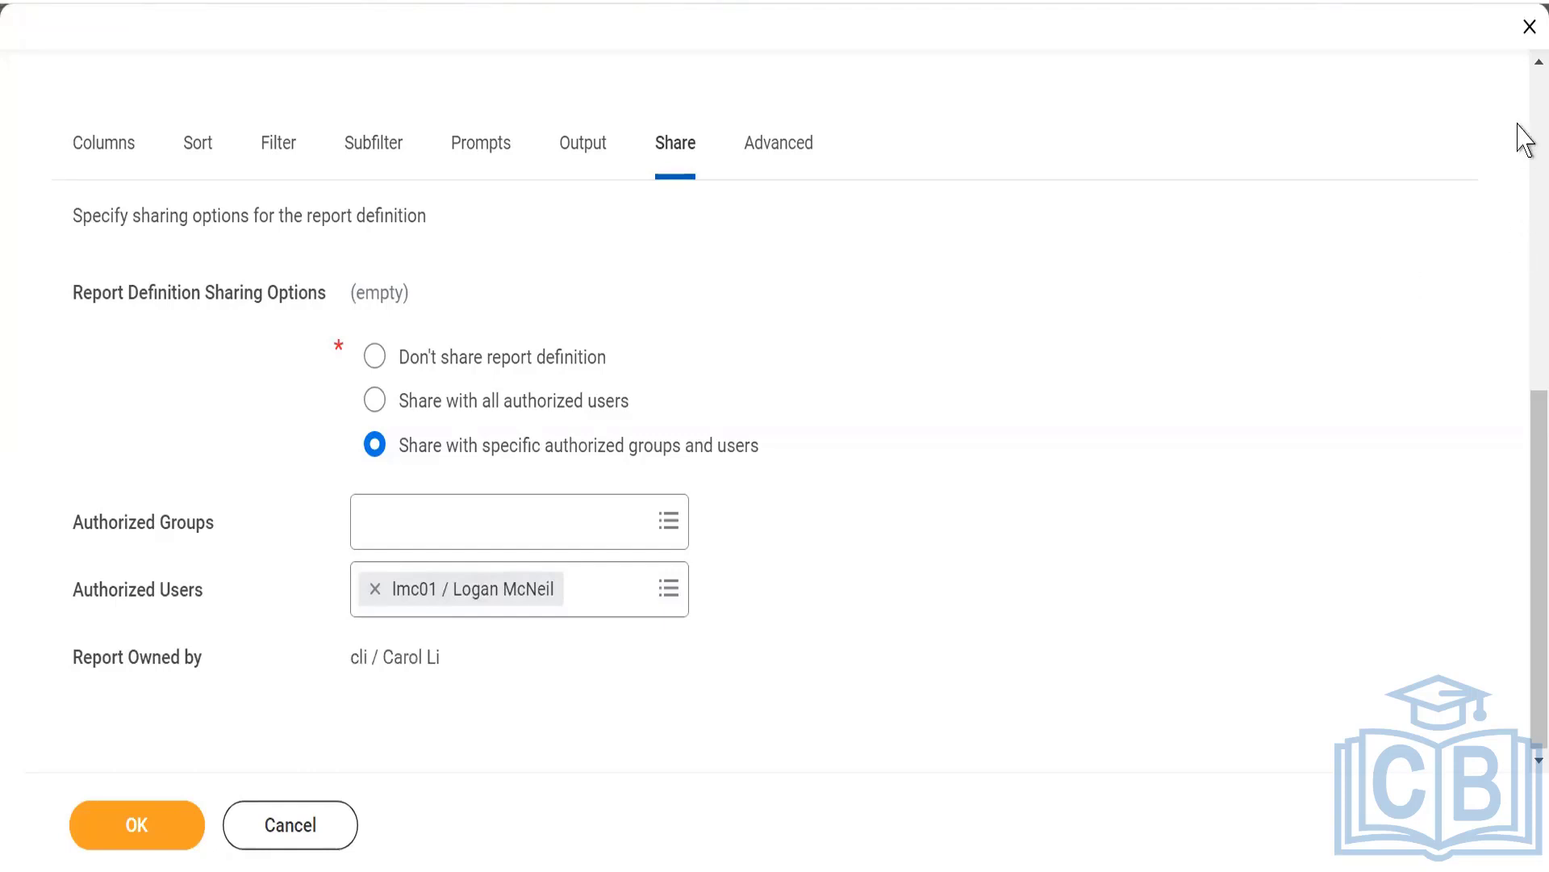
Check the related actions of WDI1_Advance within the edit form and save the report definition.
scroll(1518, 125, up, 8)
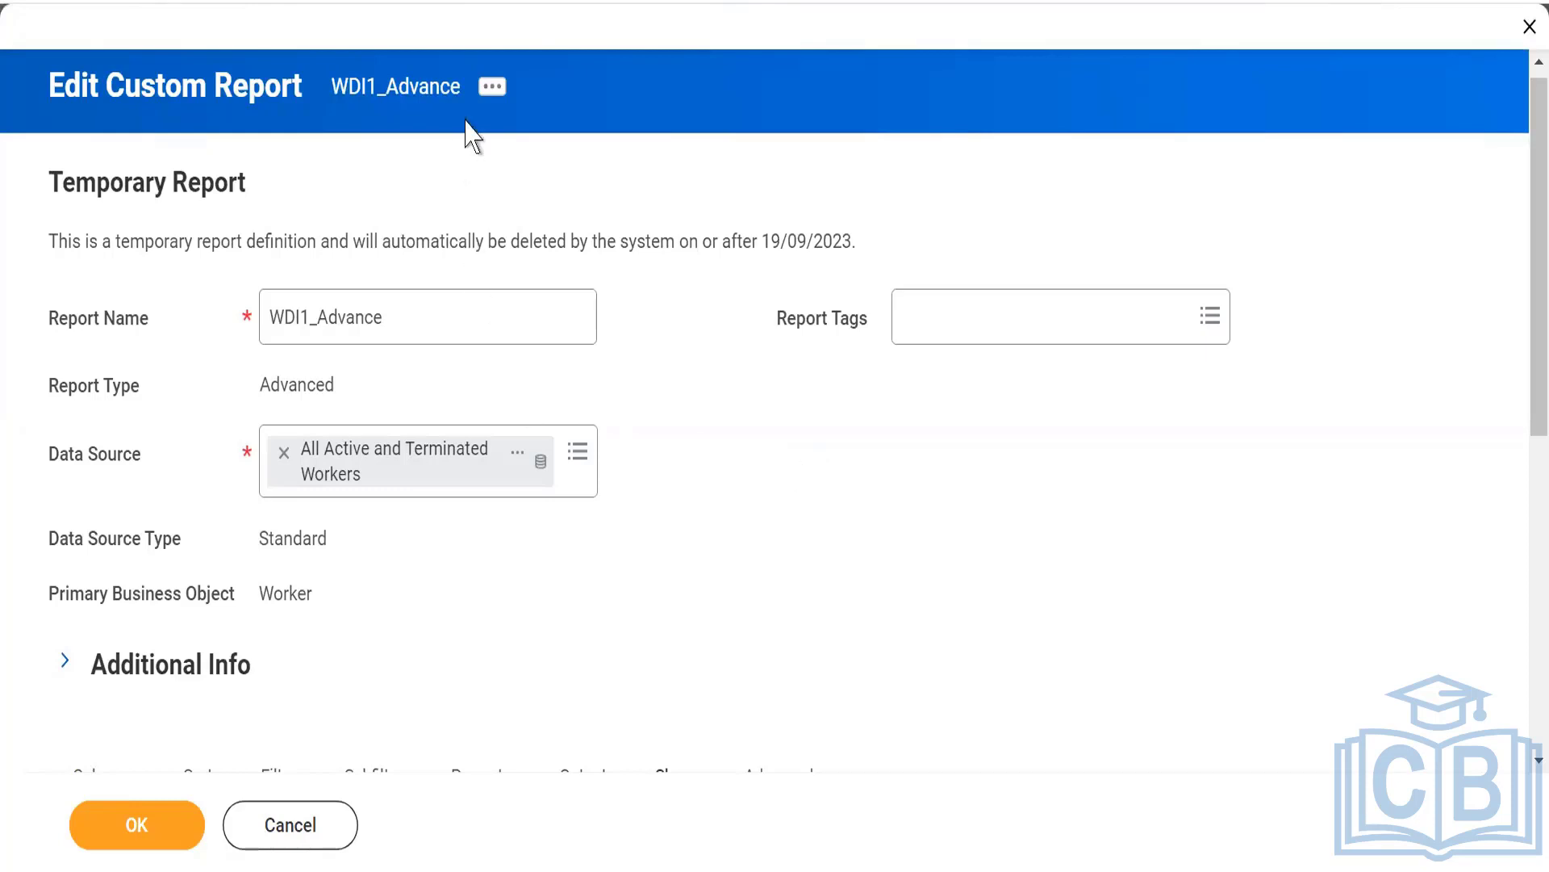
click(493, 89)
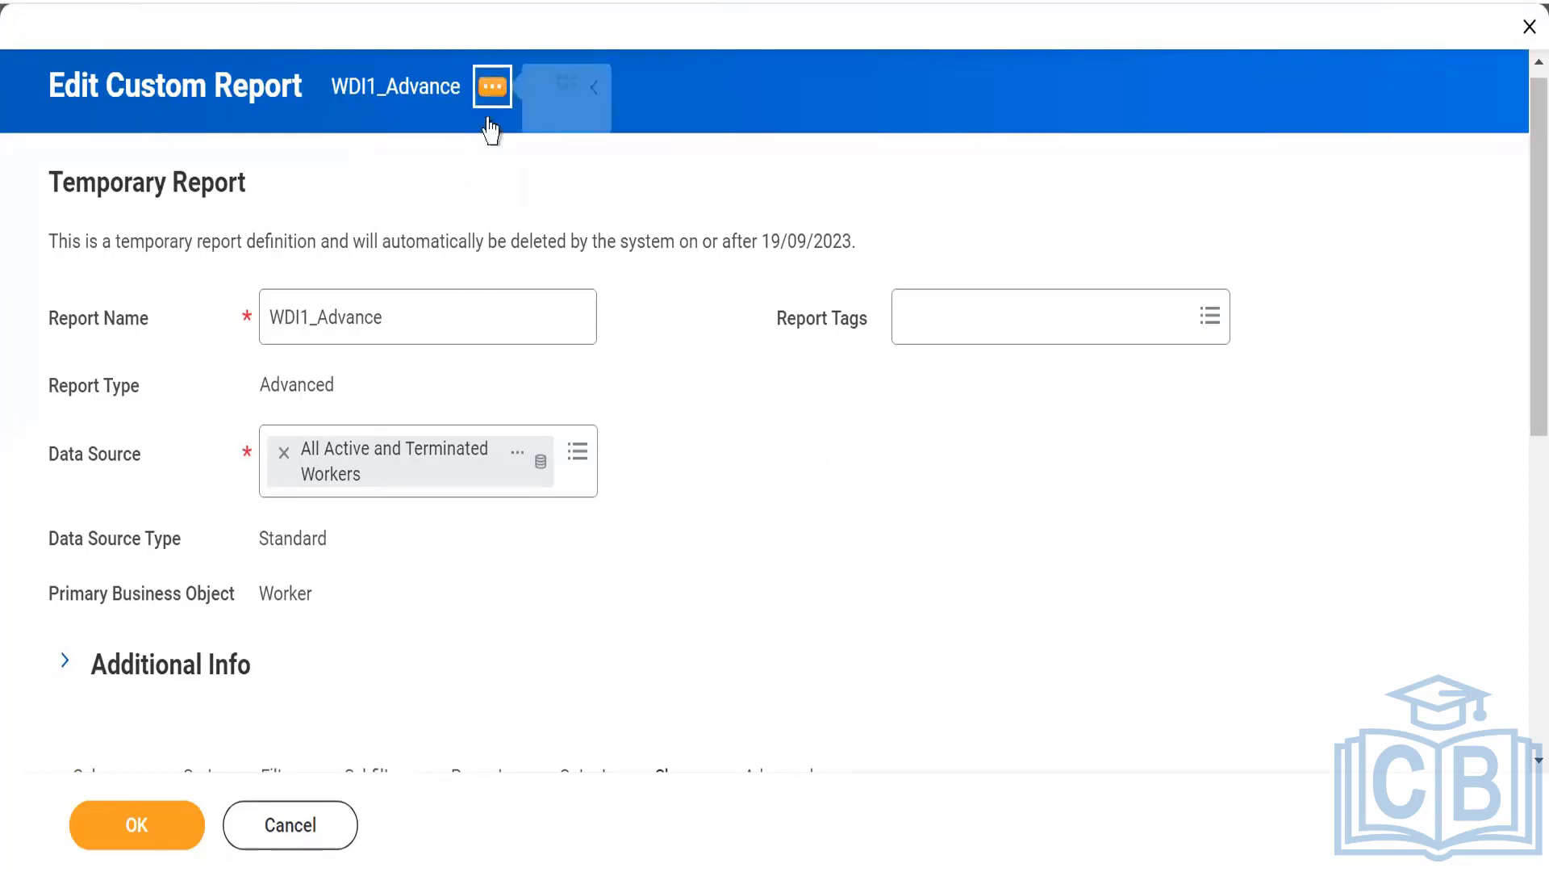
click(473, 686)
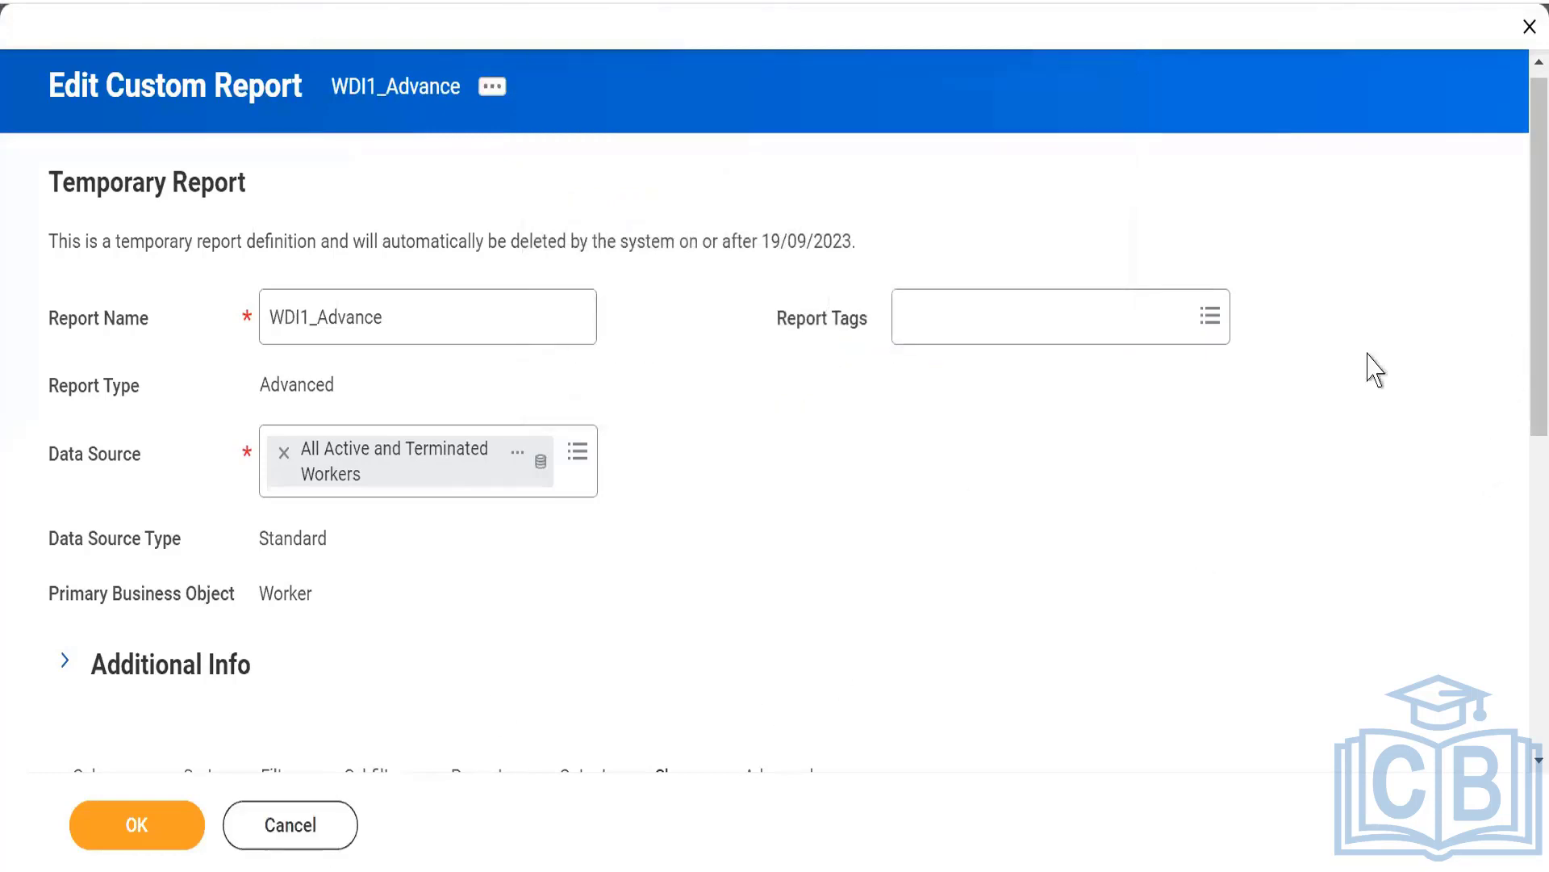
click(139, 831)
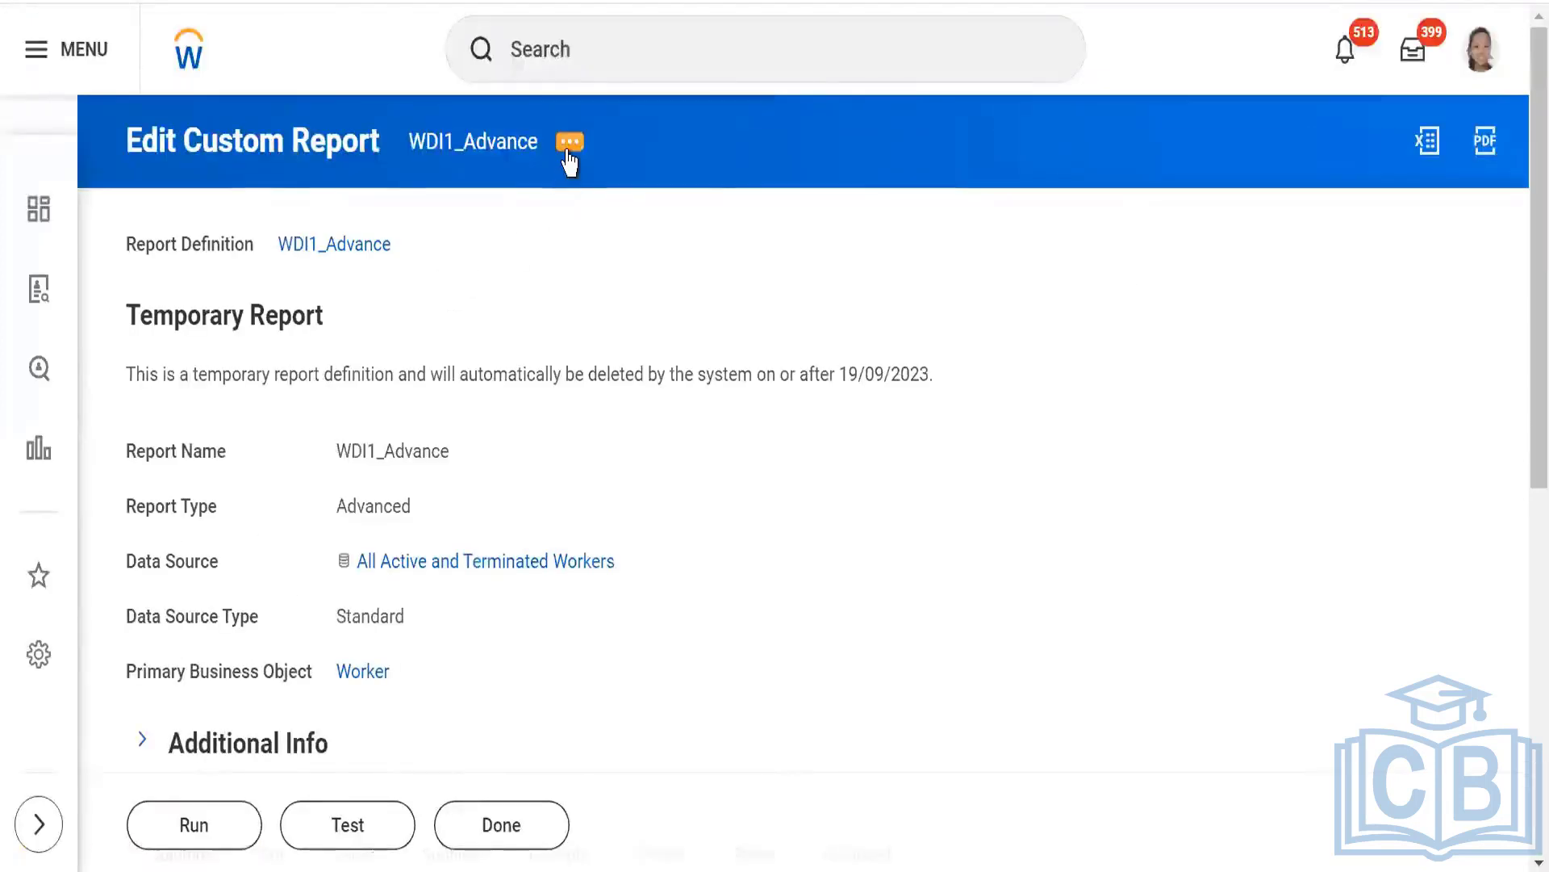
Transfer ownership of the WDI1_Advance custom report to the colleague's user account.
click(570, 143)
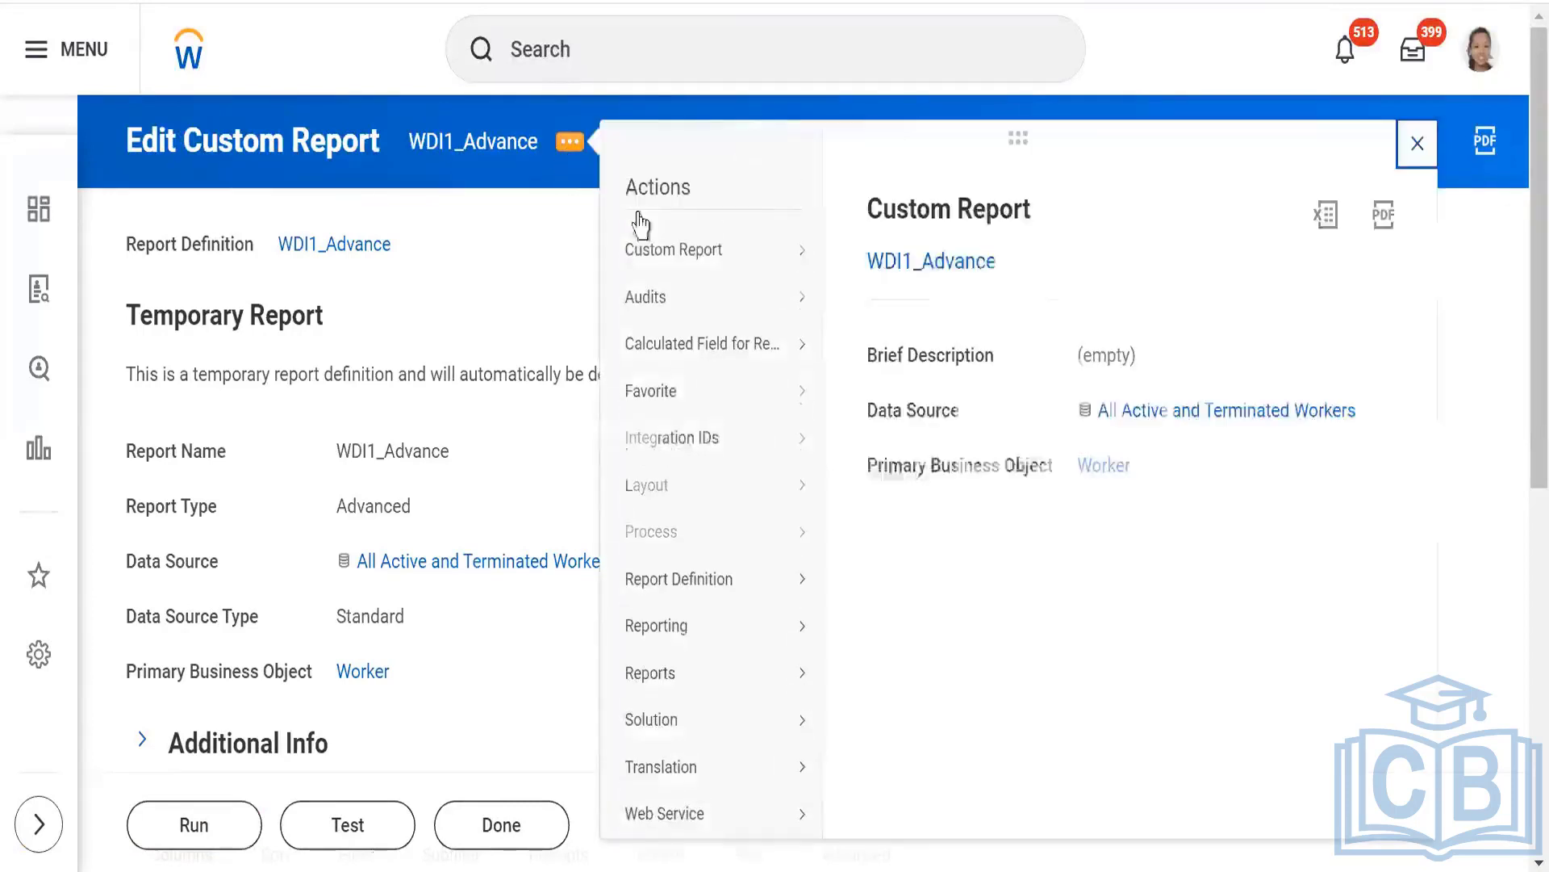
mouse_move(777, 258)
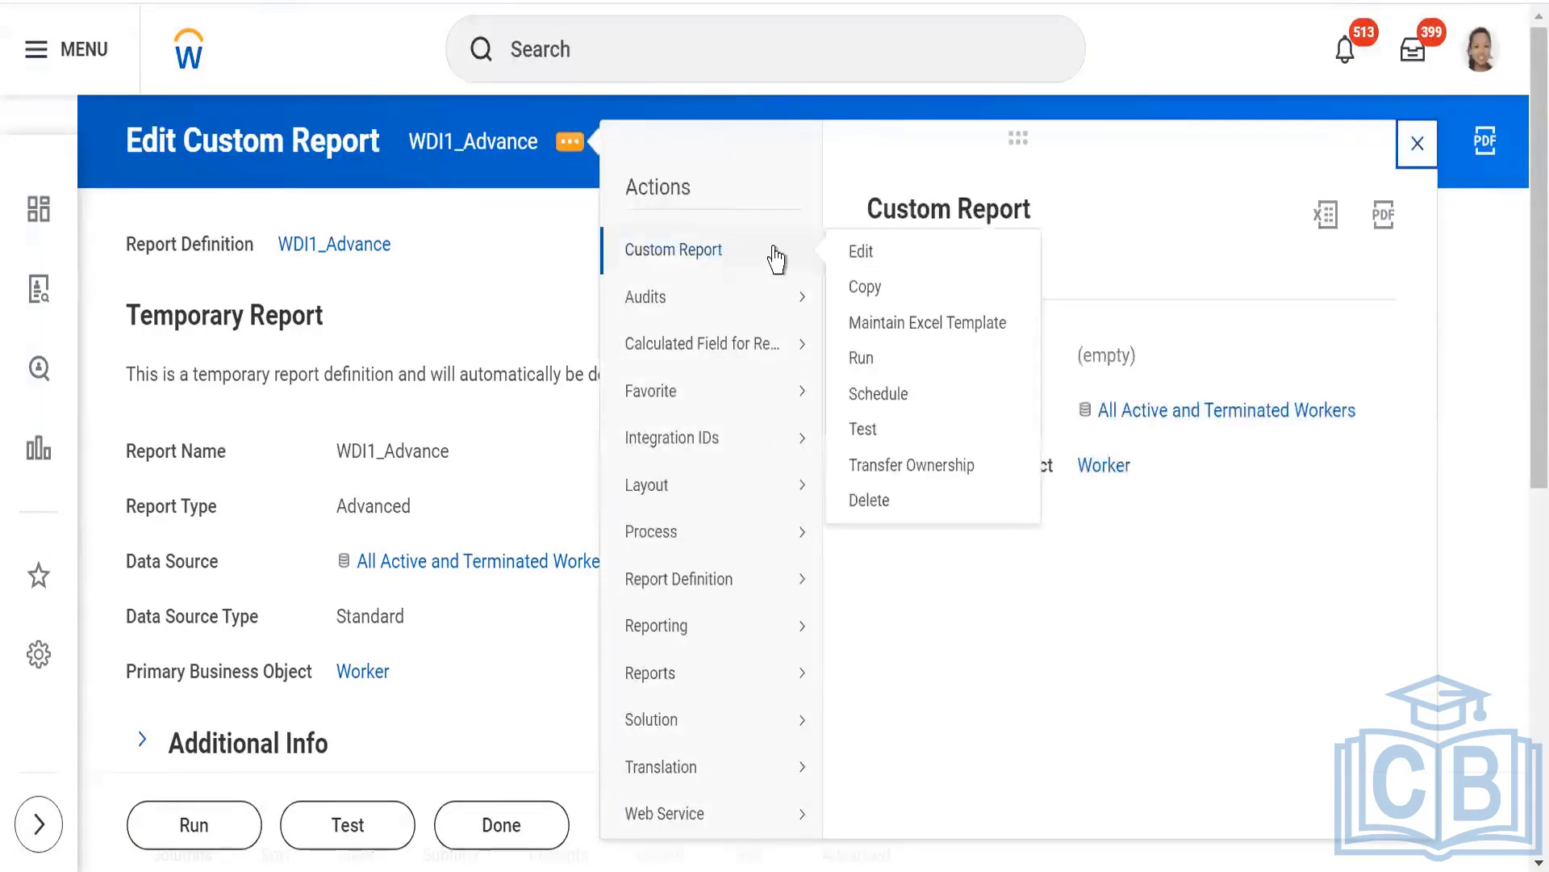
click(870, 468)
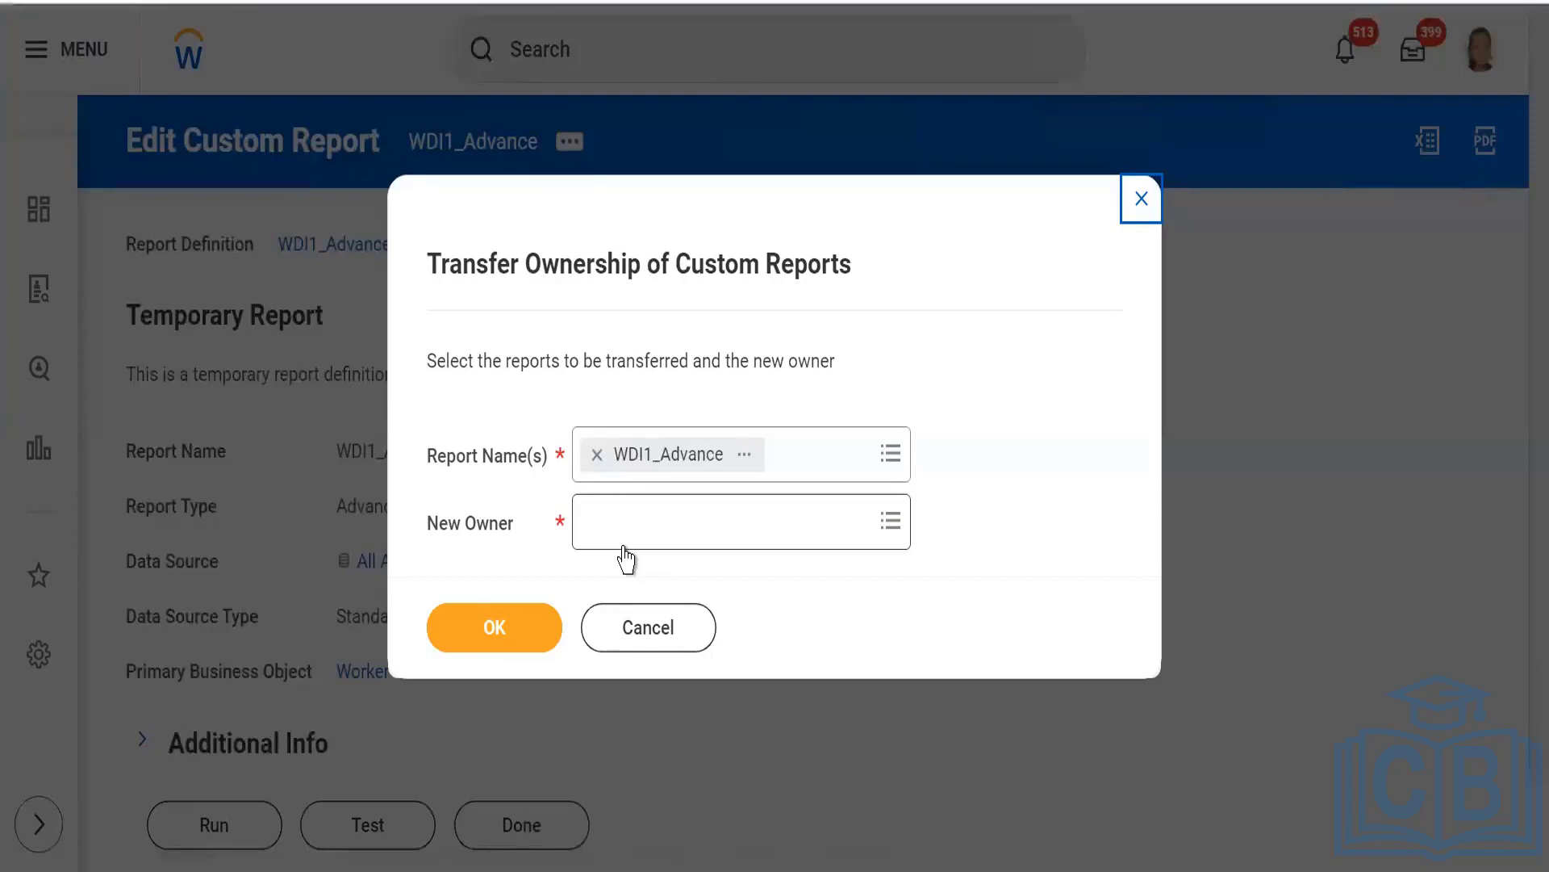
click(625, 546)
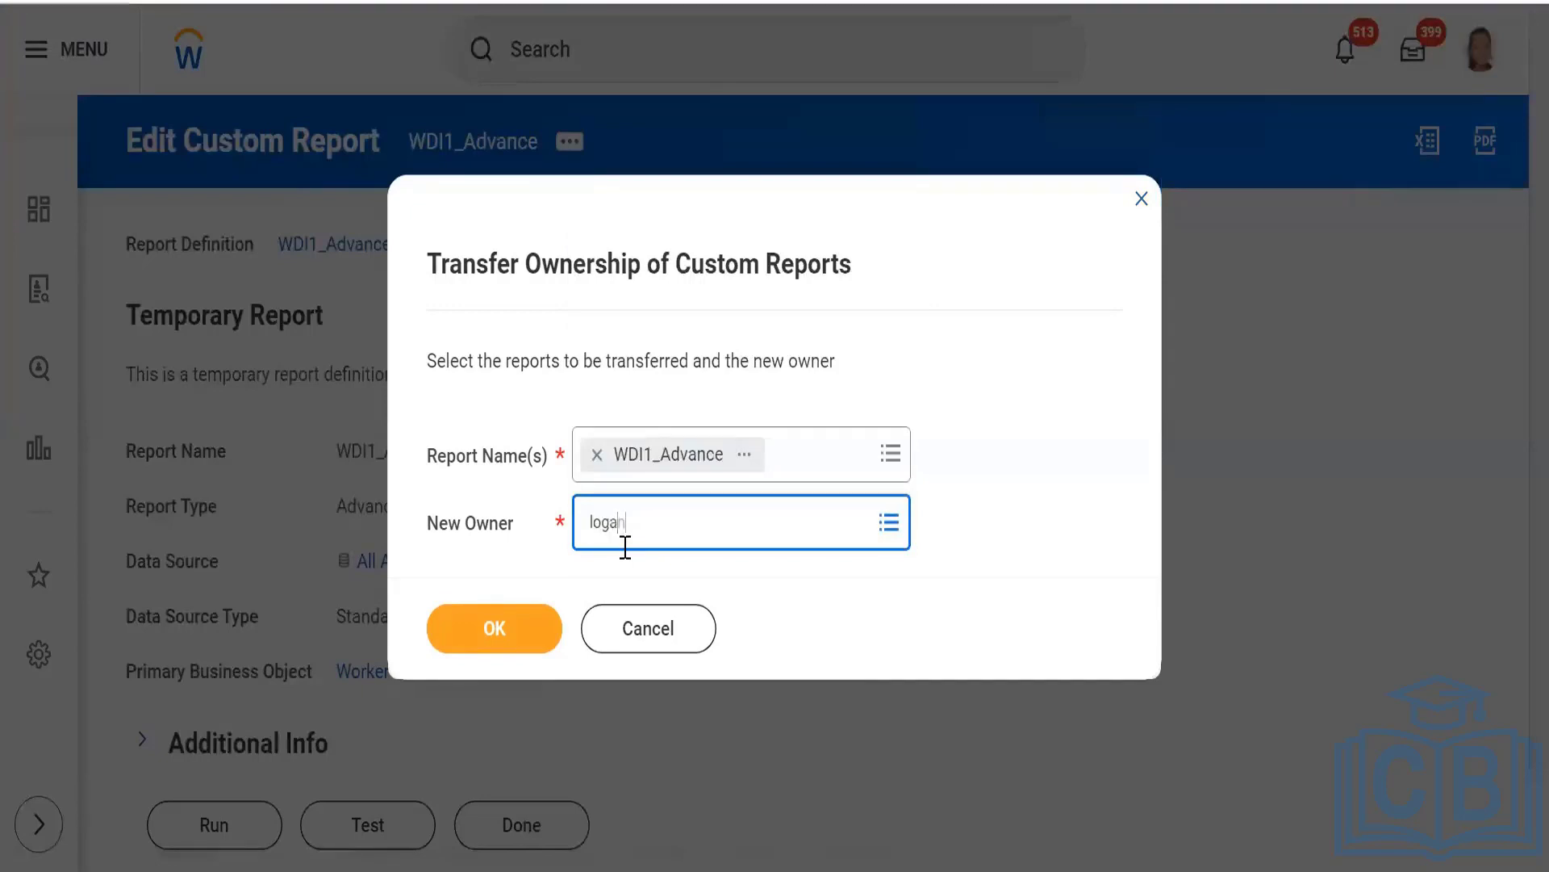
text(logan)
key(Return)
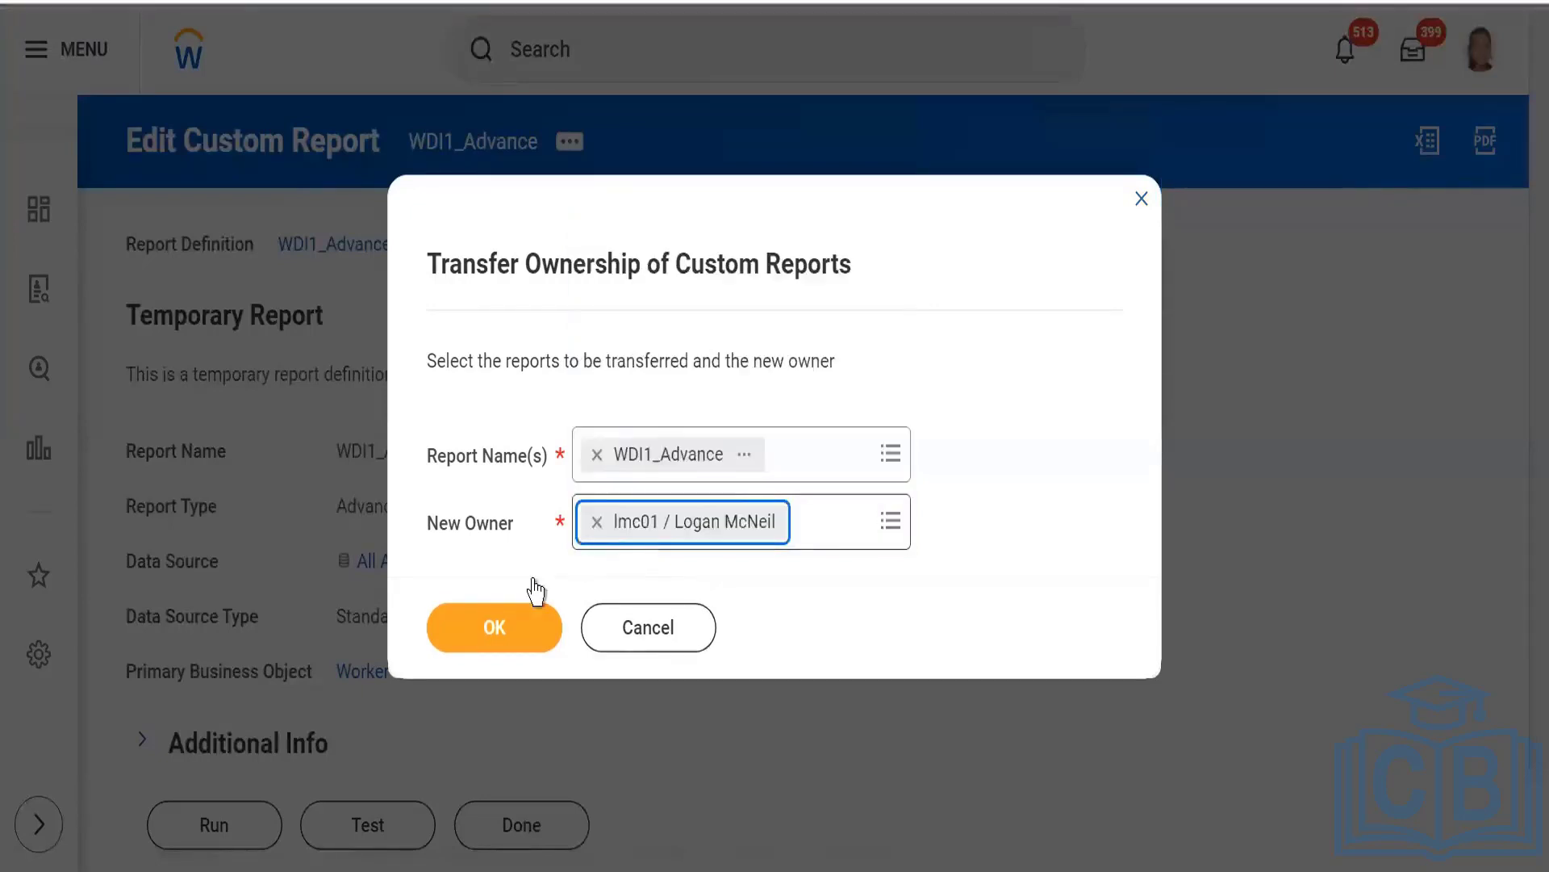
click(476, 631)
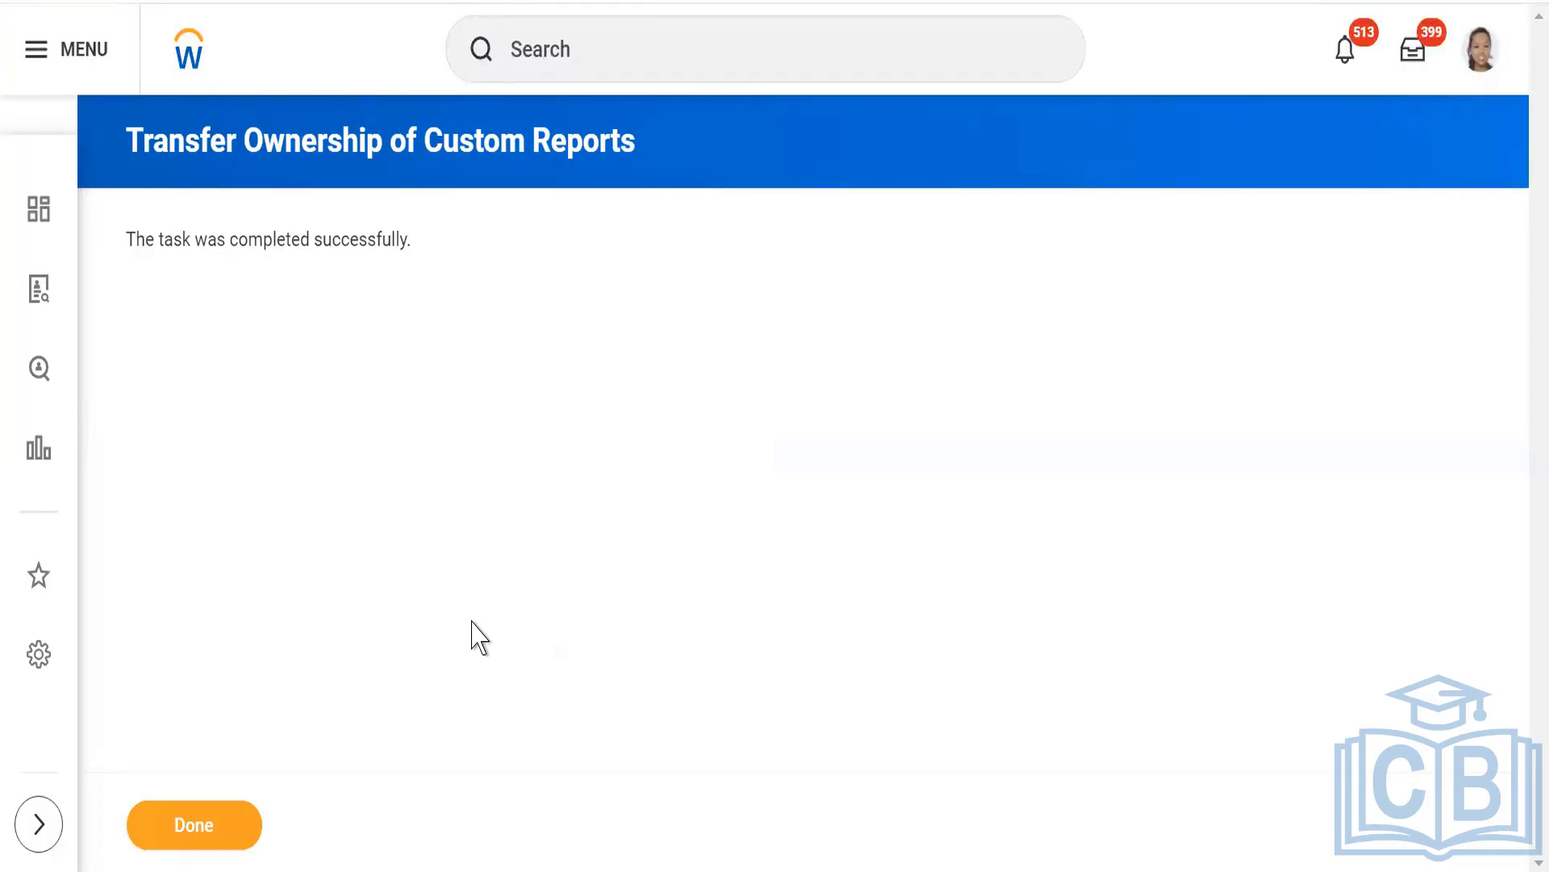
Try to search for WDI1_Advance from the recent searches, read the page error details and dismiss them.
click(576, 54)
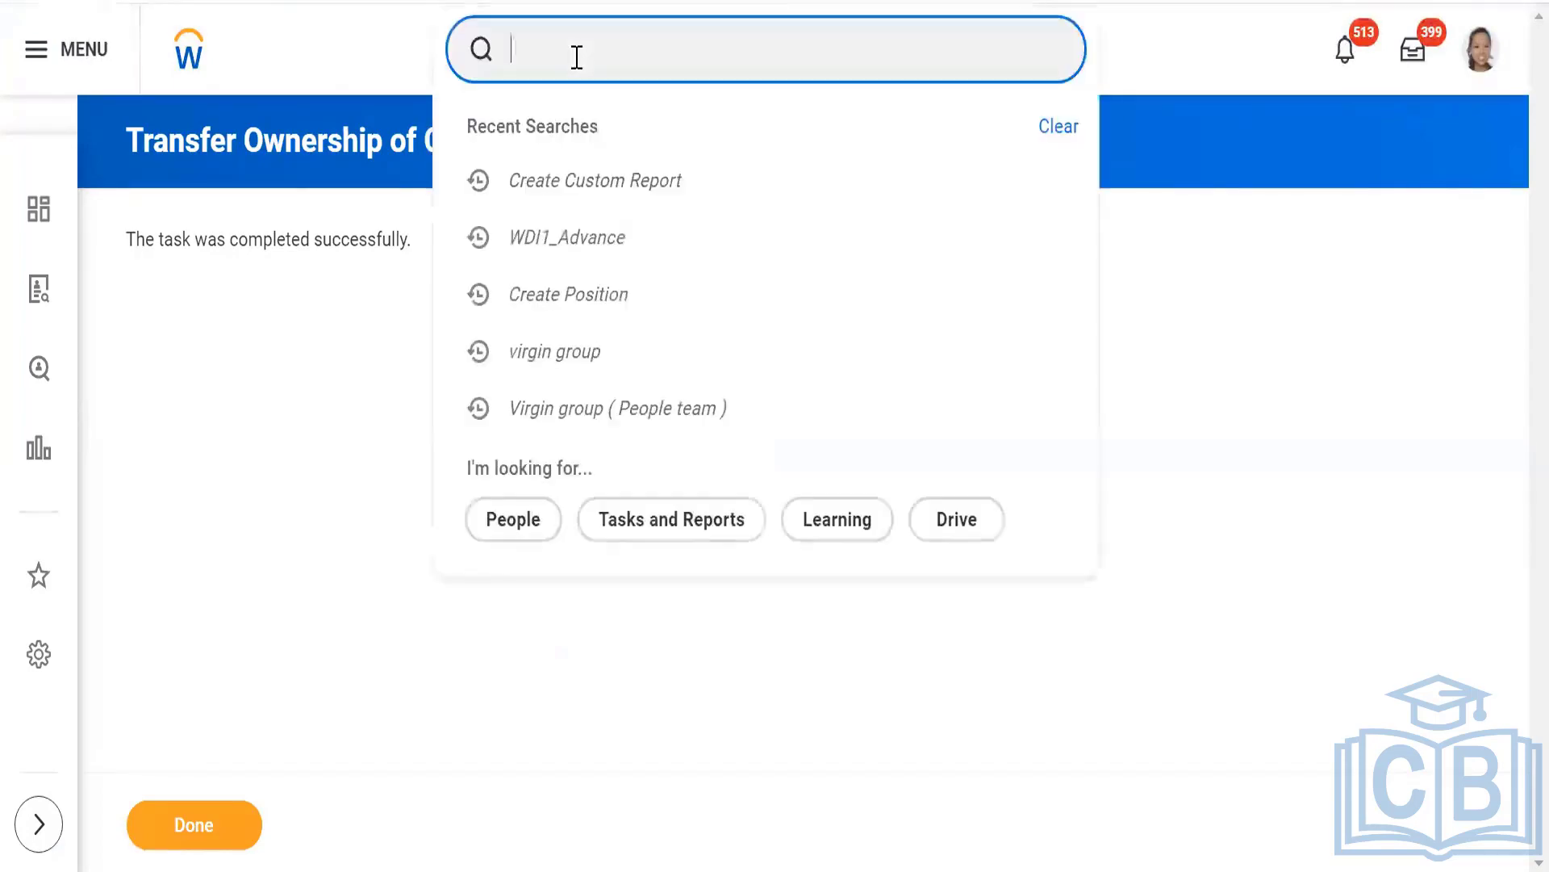
click(538, 239)
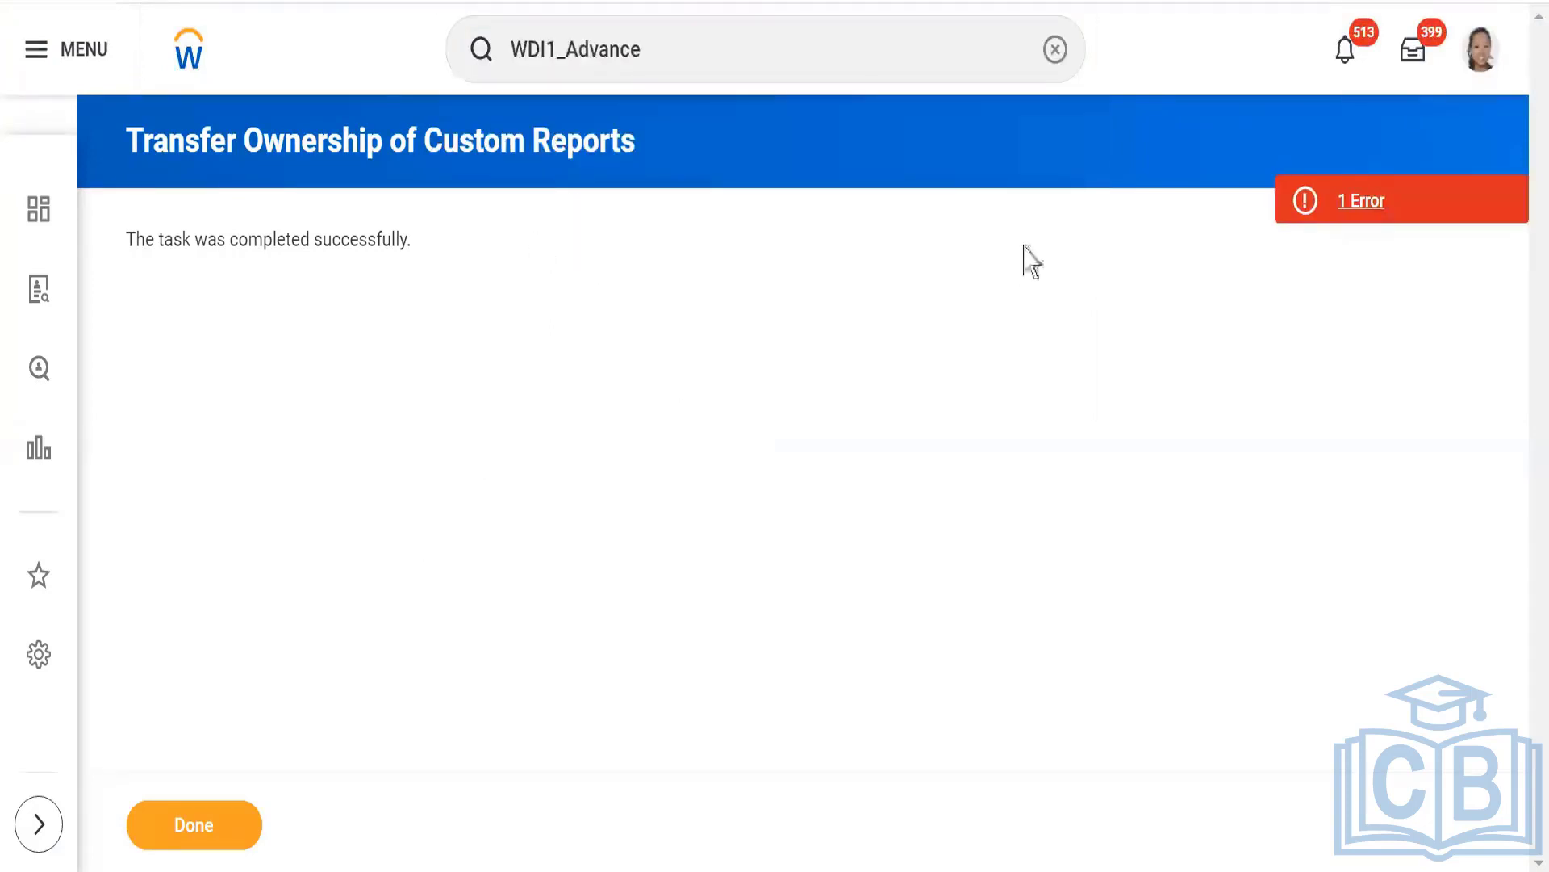
click(1424, 218)
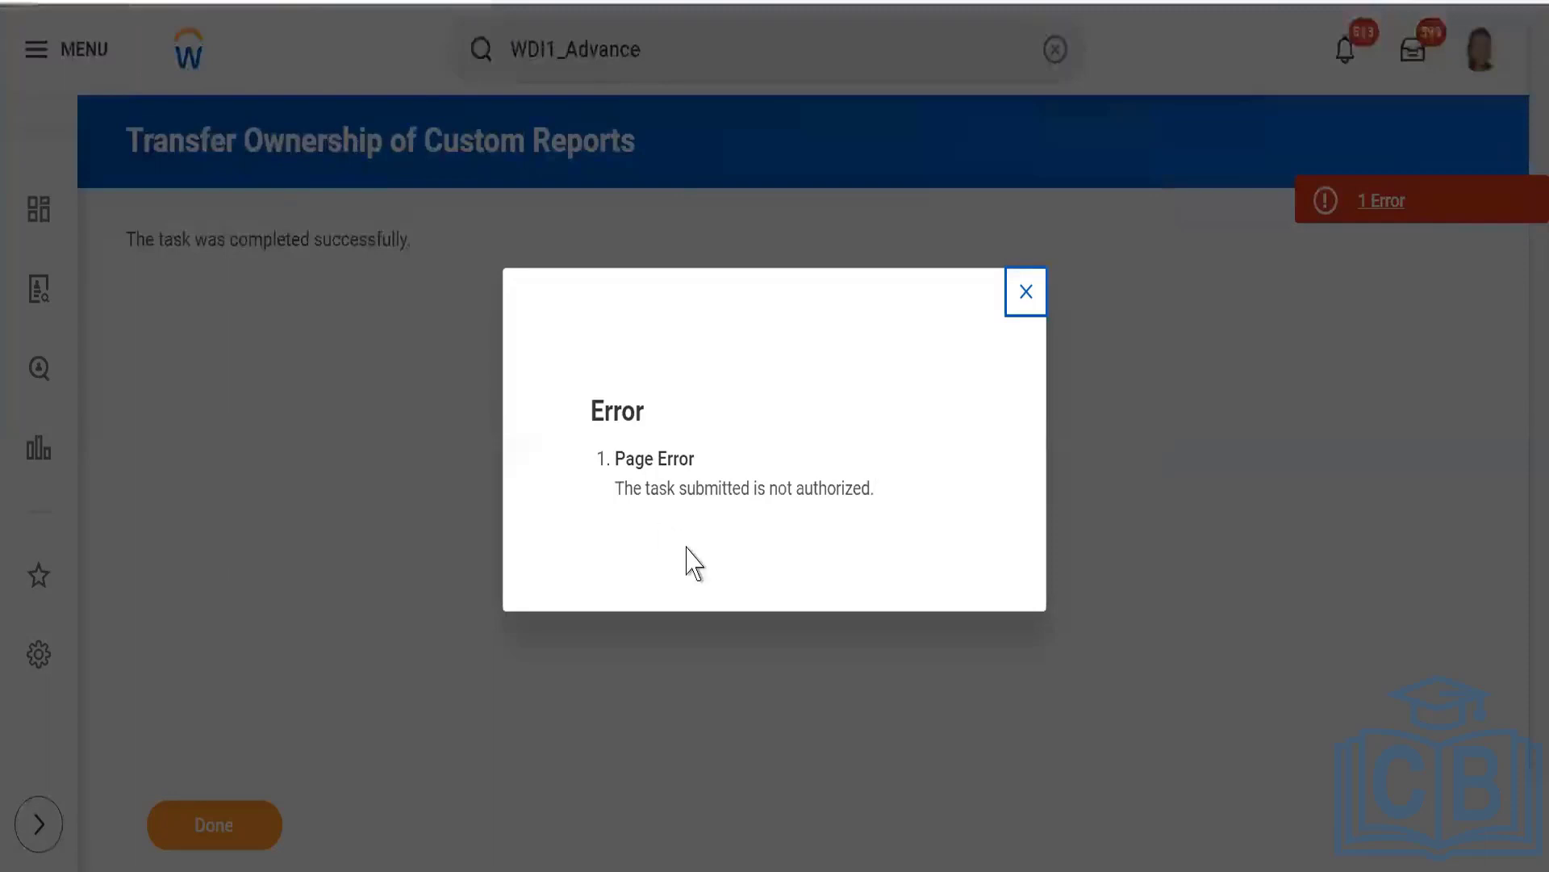
click(1026, 297)
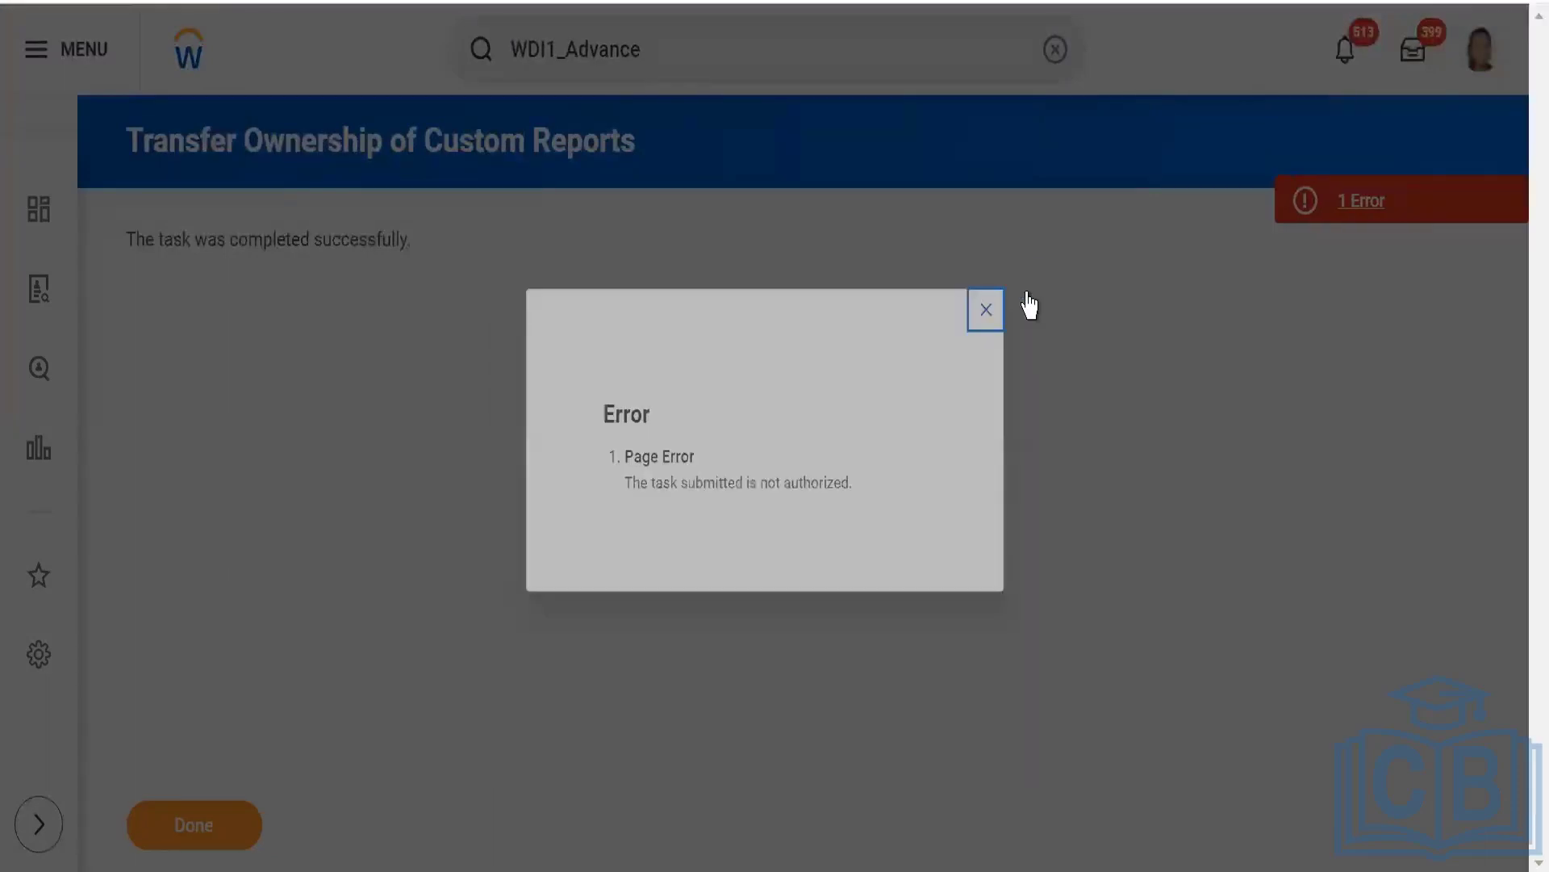
Return to the home page, search again for WDI1_Advance and extend the search to more categories.
click(683, 54)
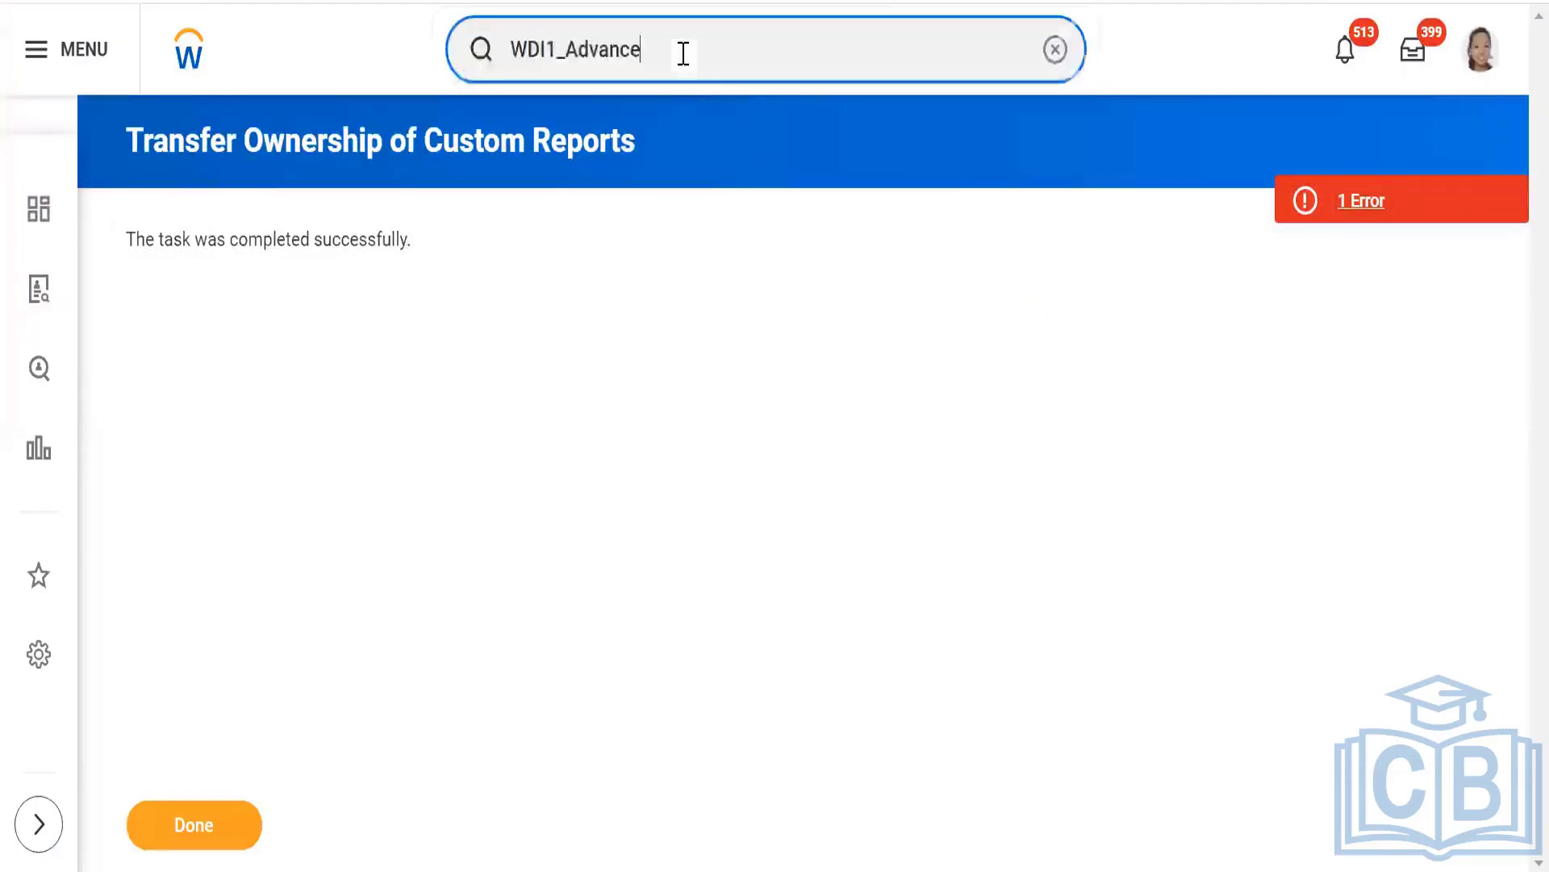
click(193, 57)
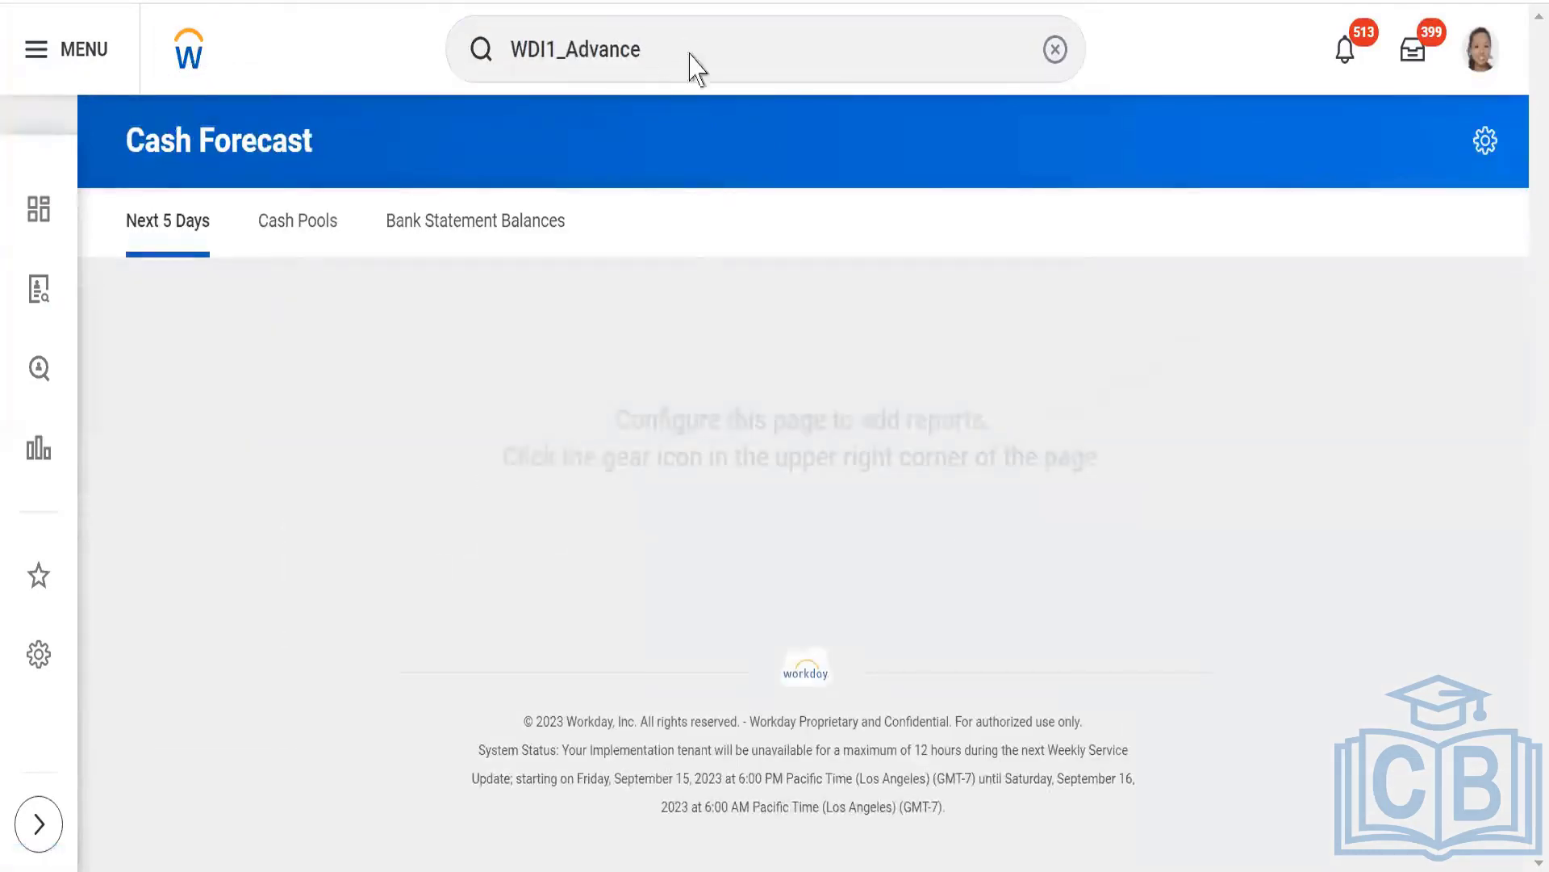
click(691, 54)
key(Return)
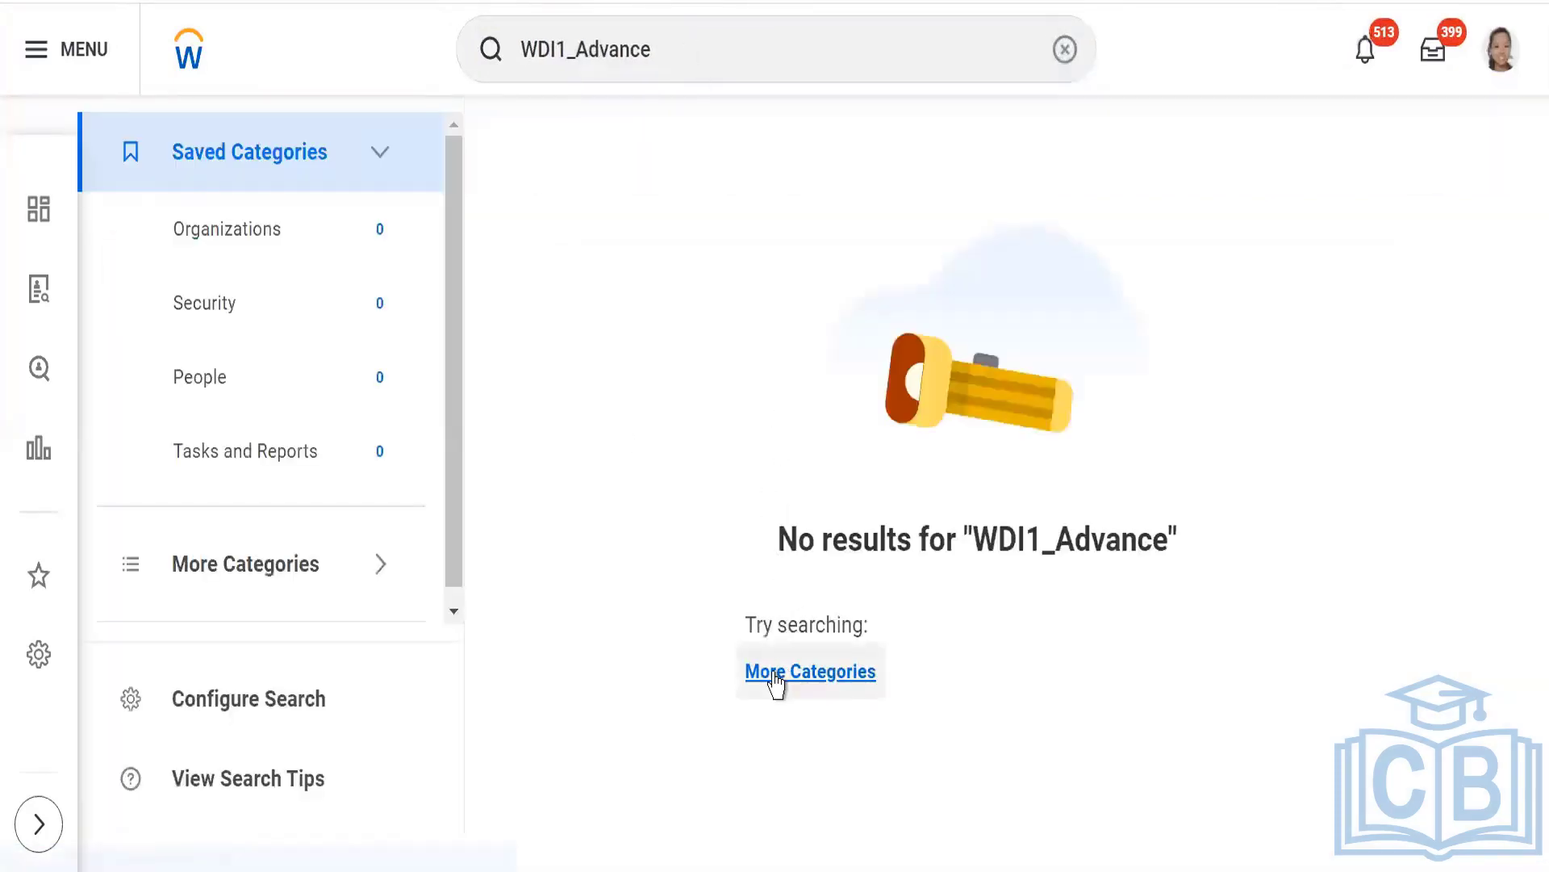
click(777, 675)
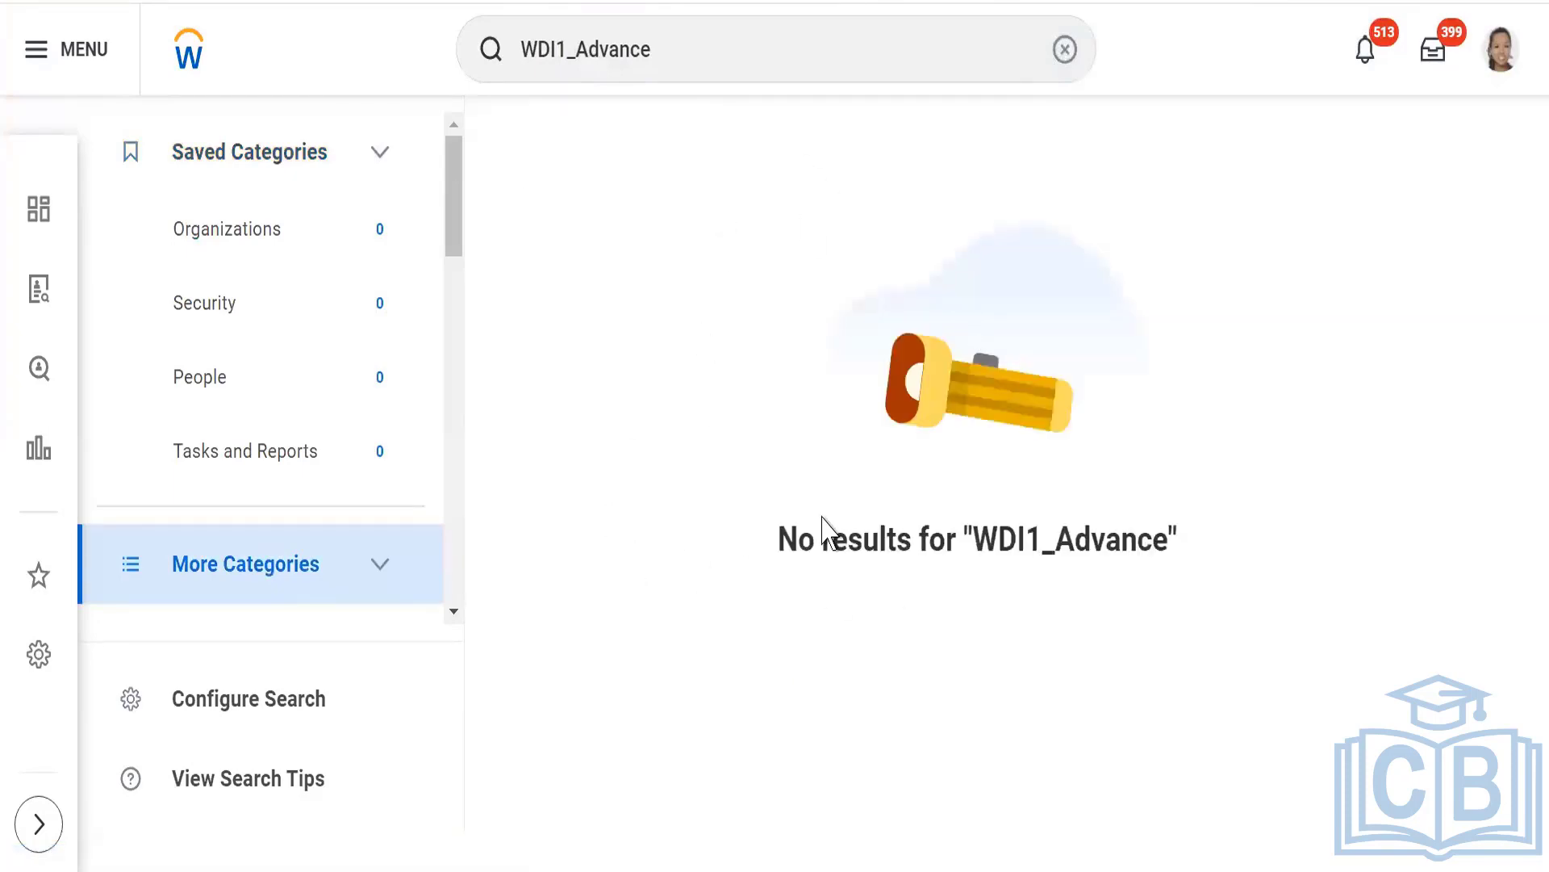
Search for "start proxy" and open the Start Proxy task.
click(694, 51)
double_click(696, 45)
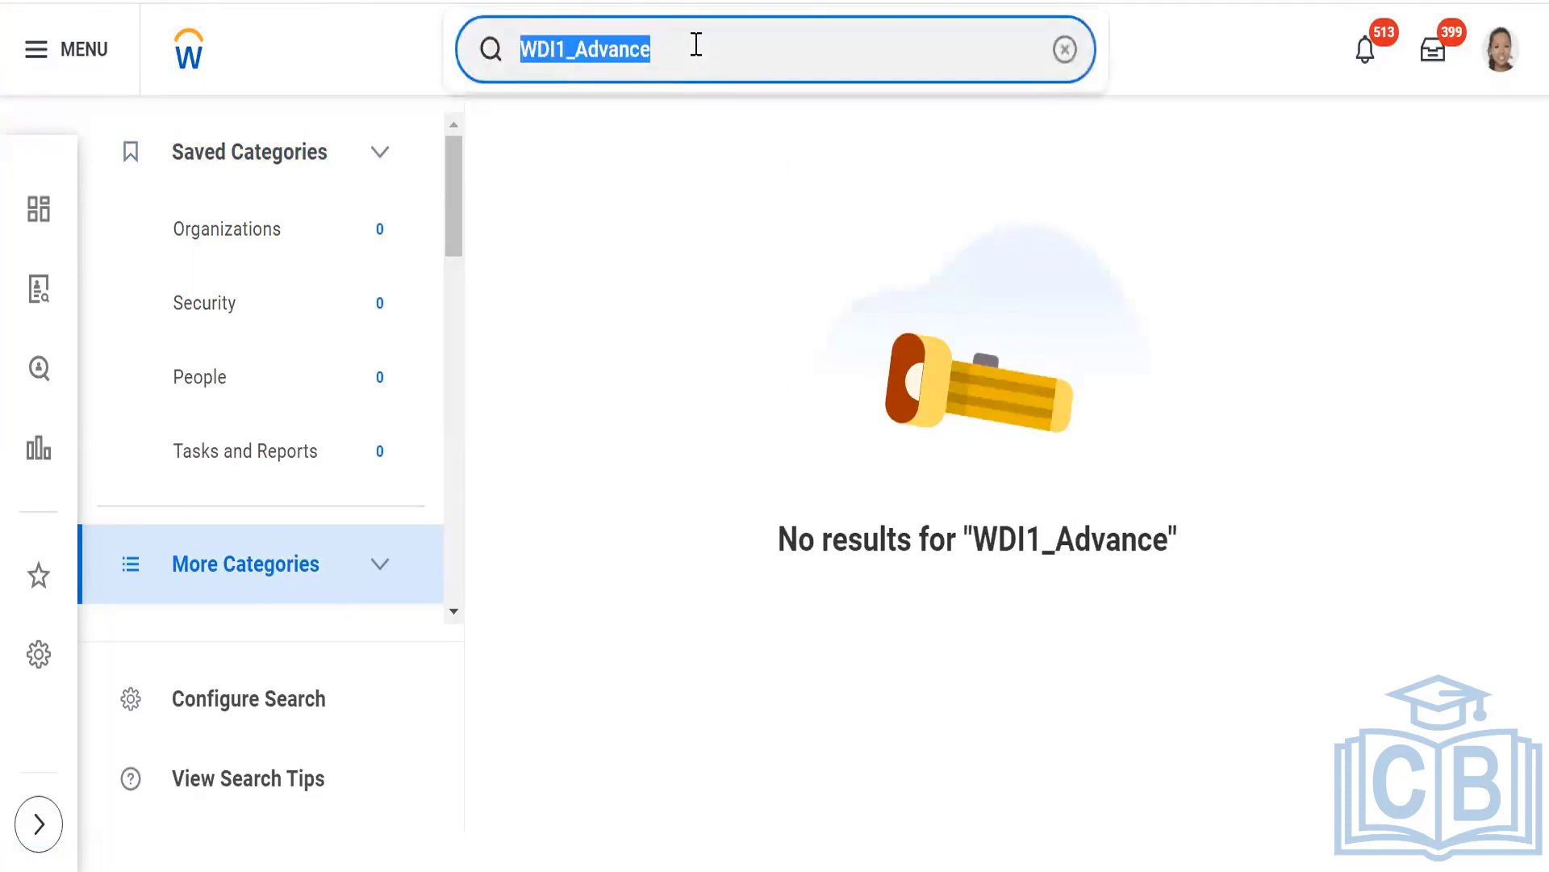
text(start)
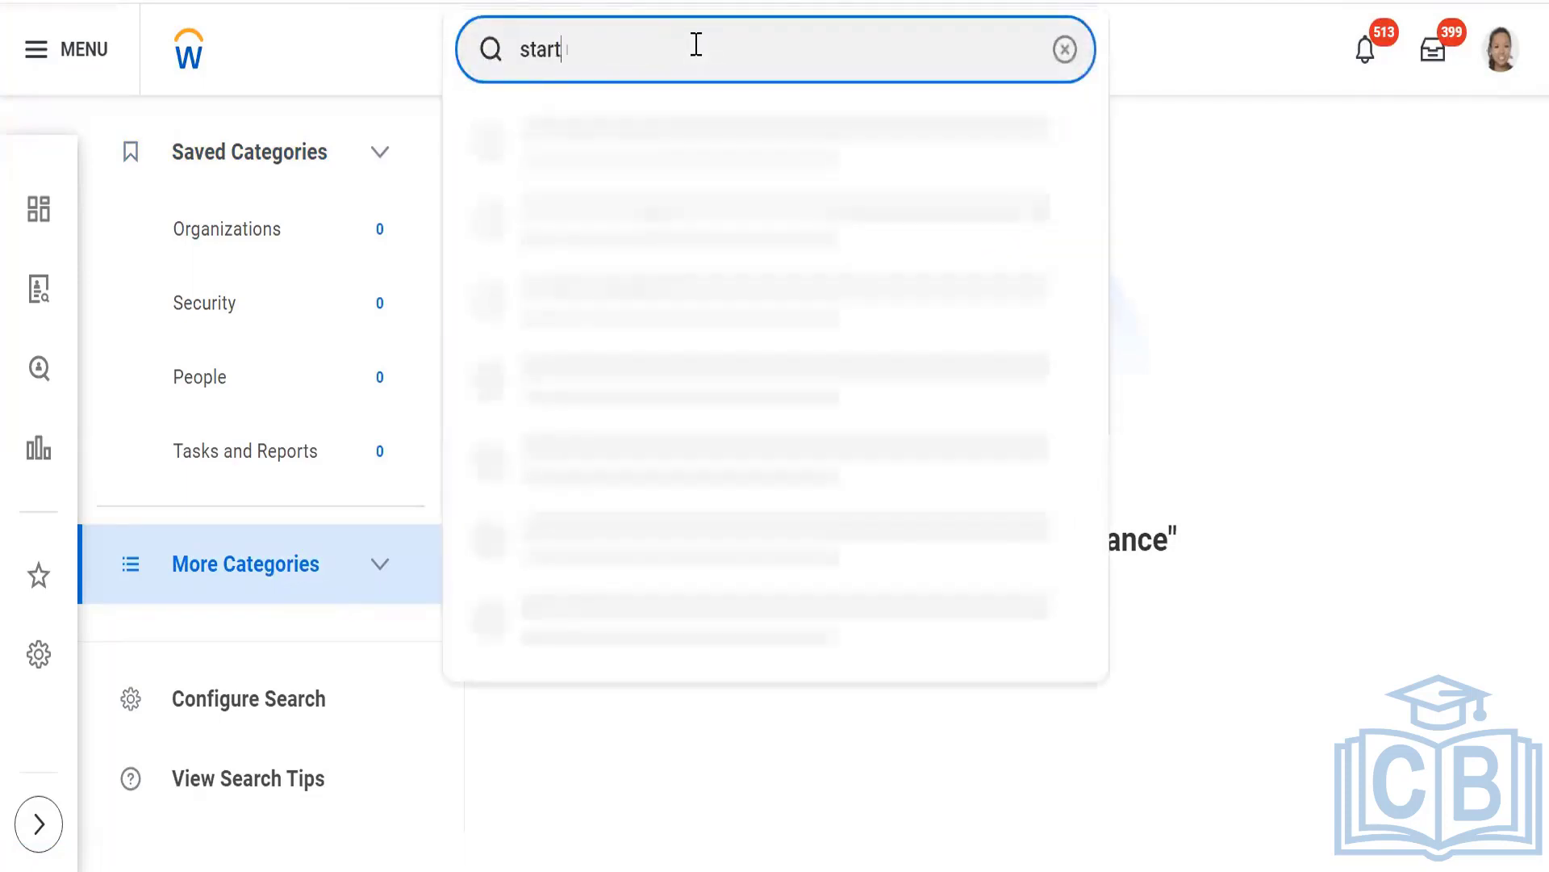
text( proxy)
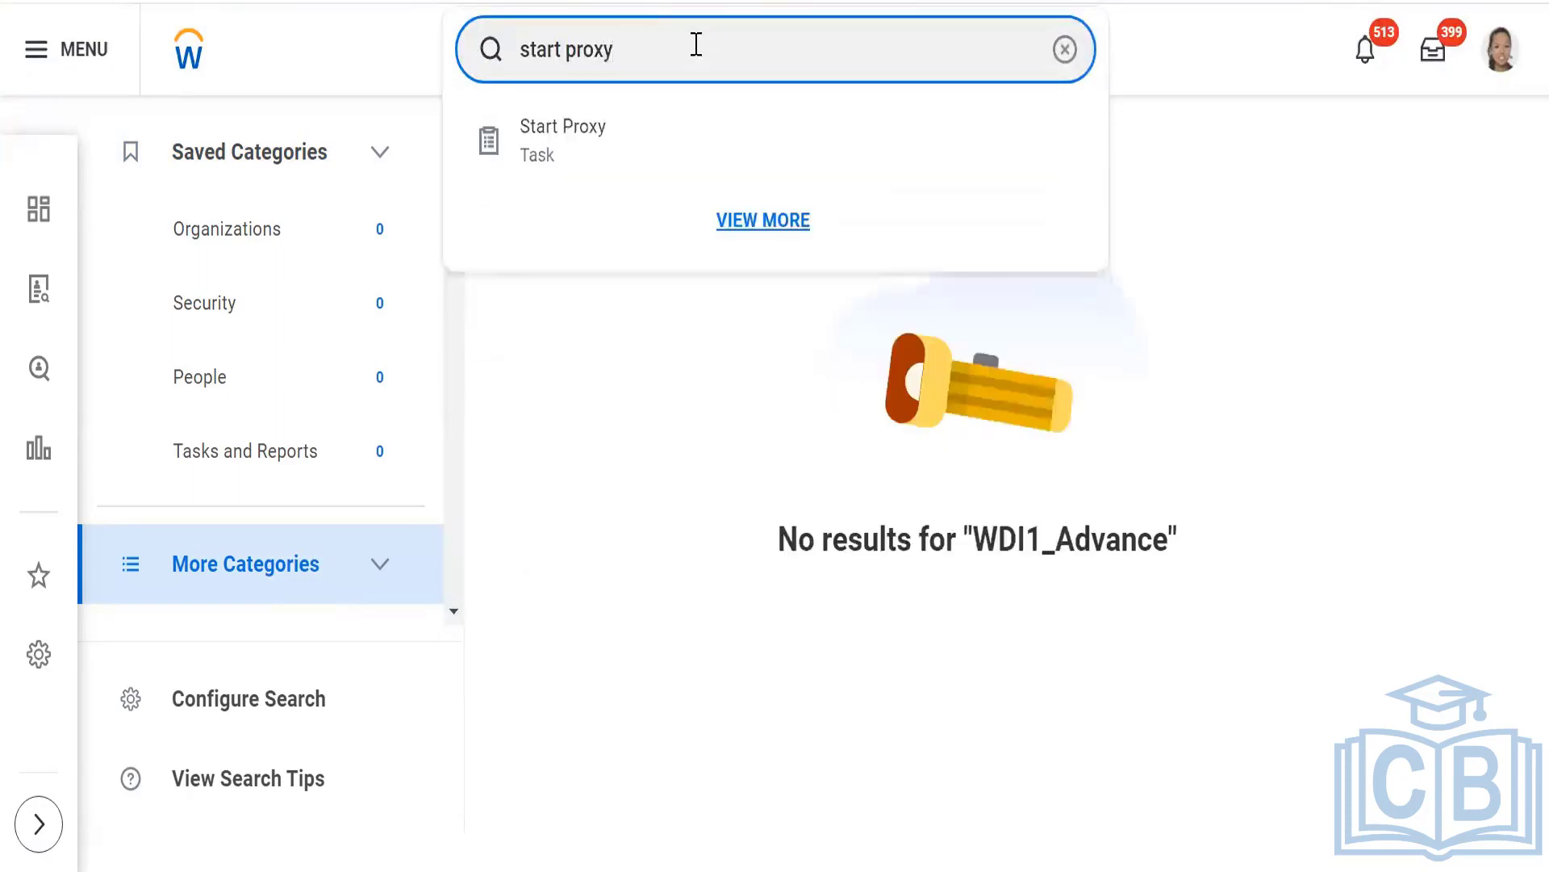
key(Escape)
key(Return)
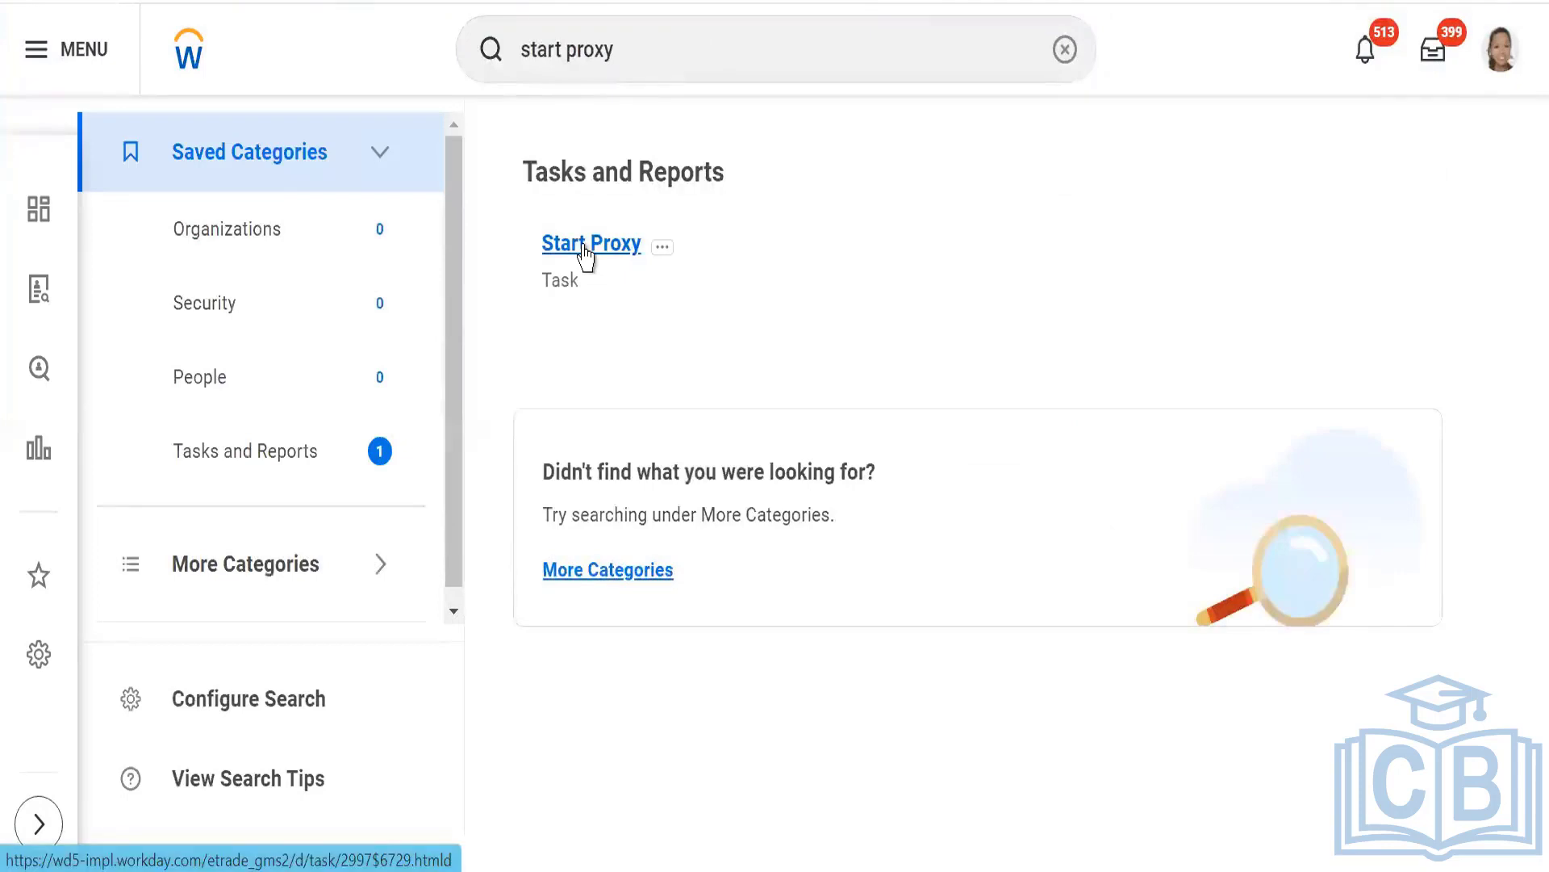
click(588, 245)
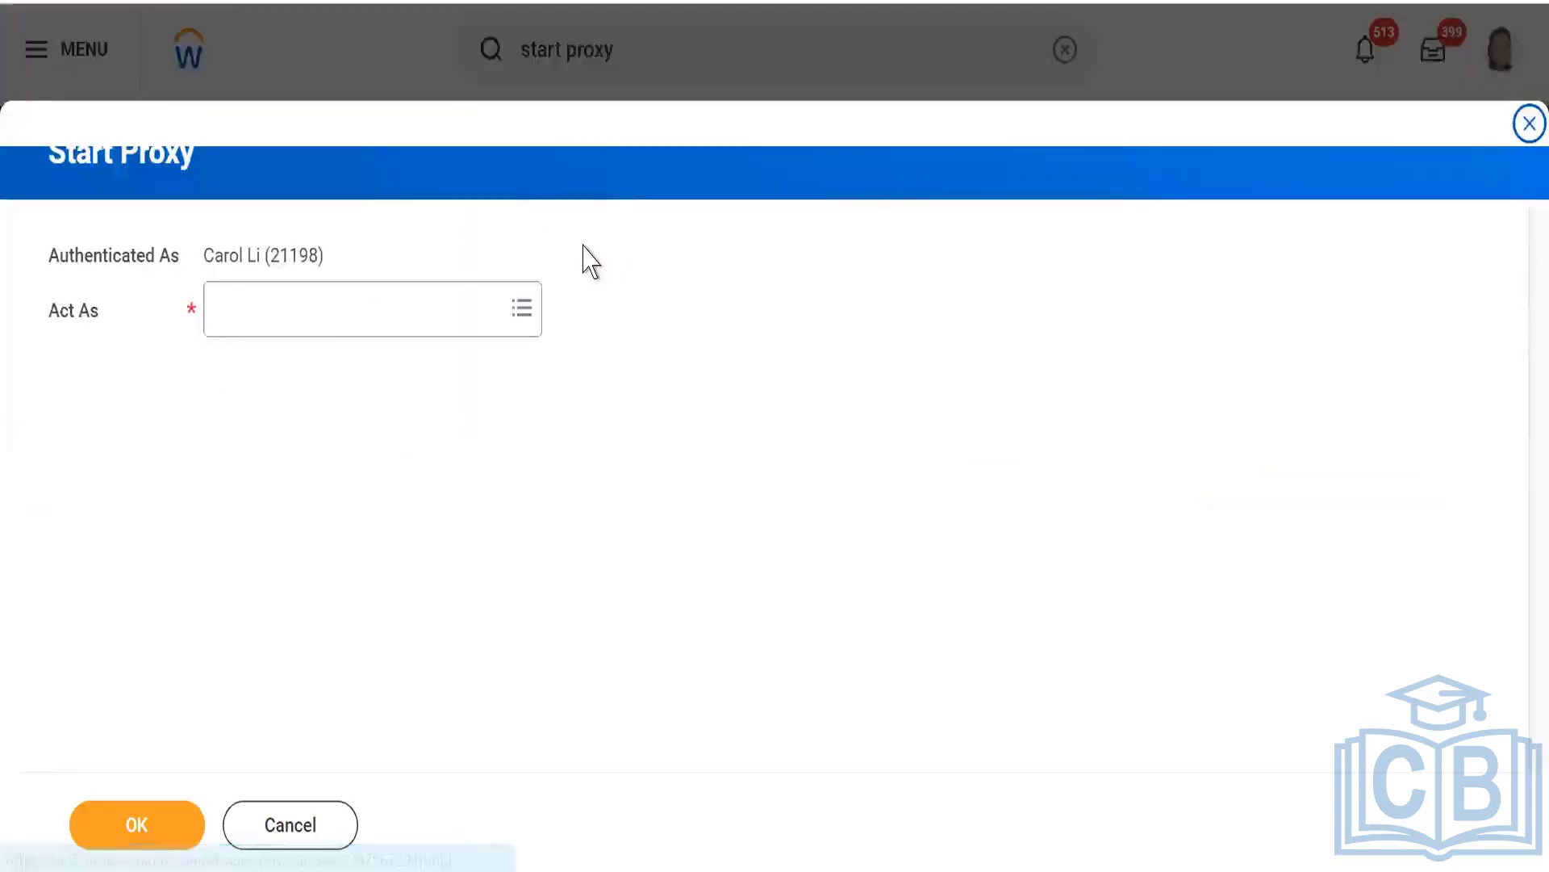
Start a proxy session acting as the colleague who received the report's ownership.
click(306, 313)
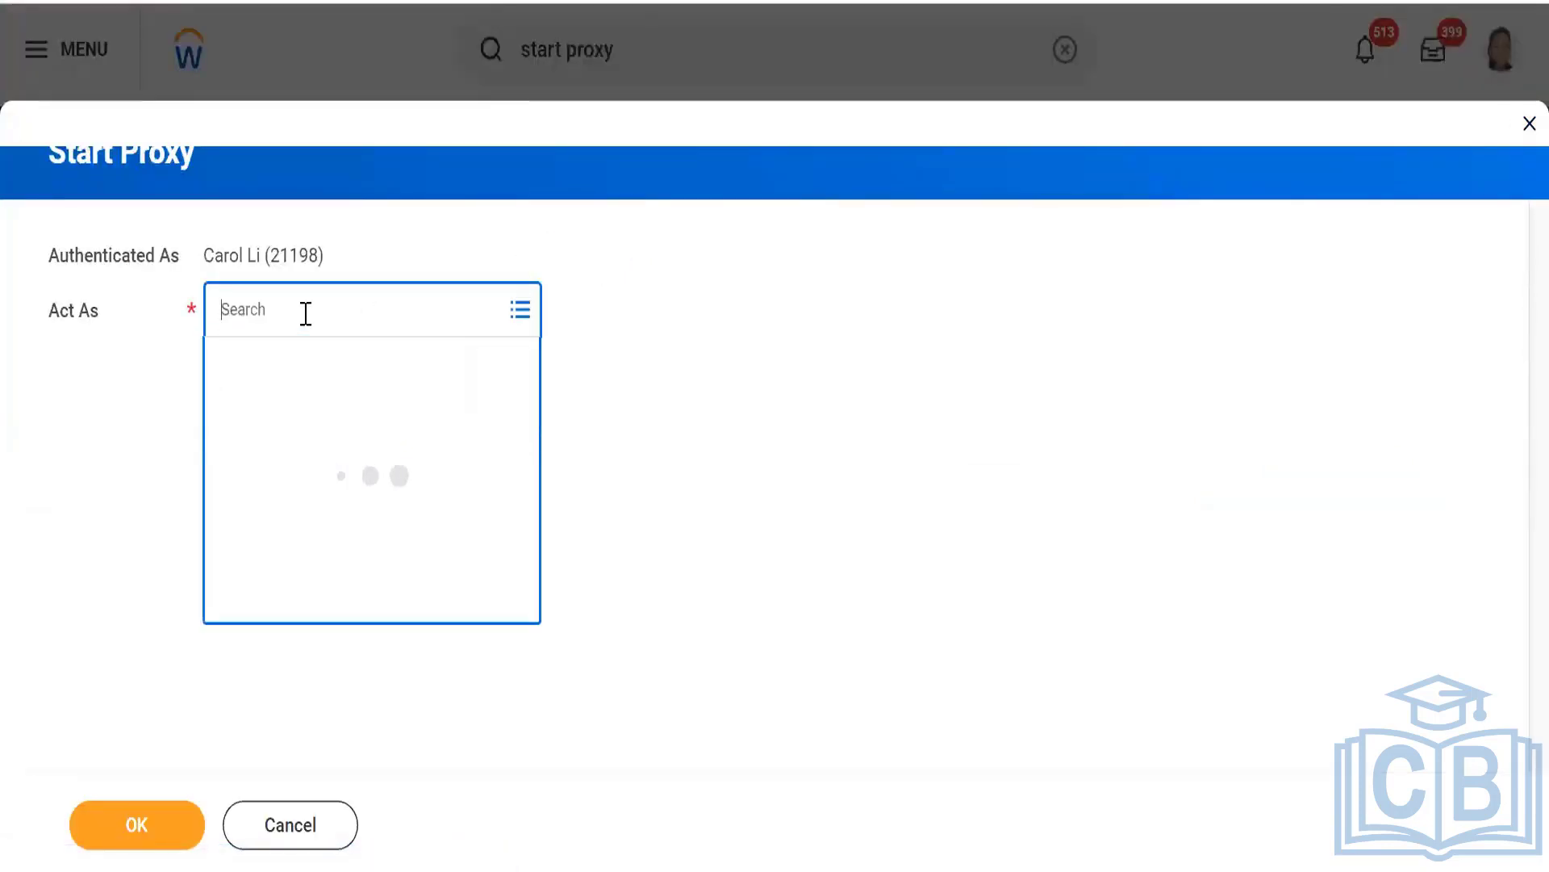
text(logan)
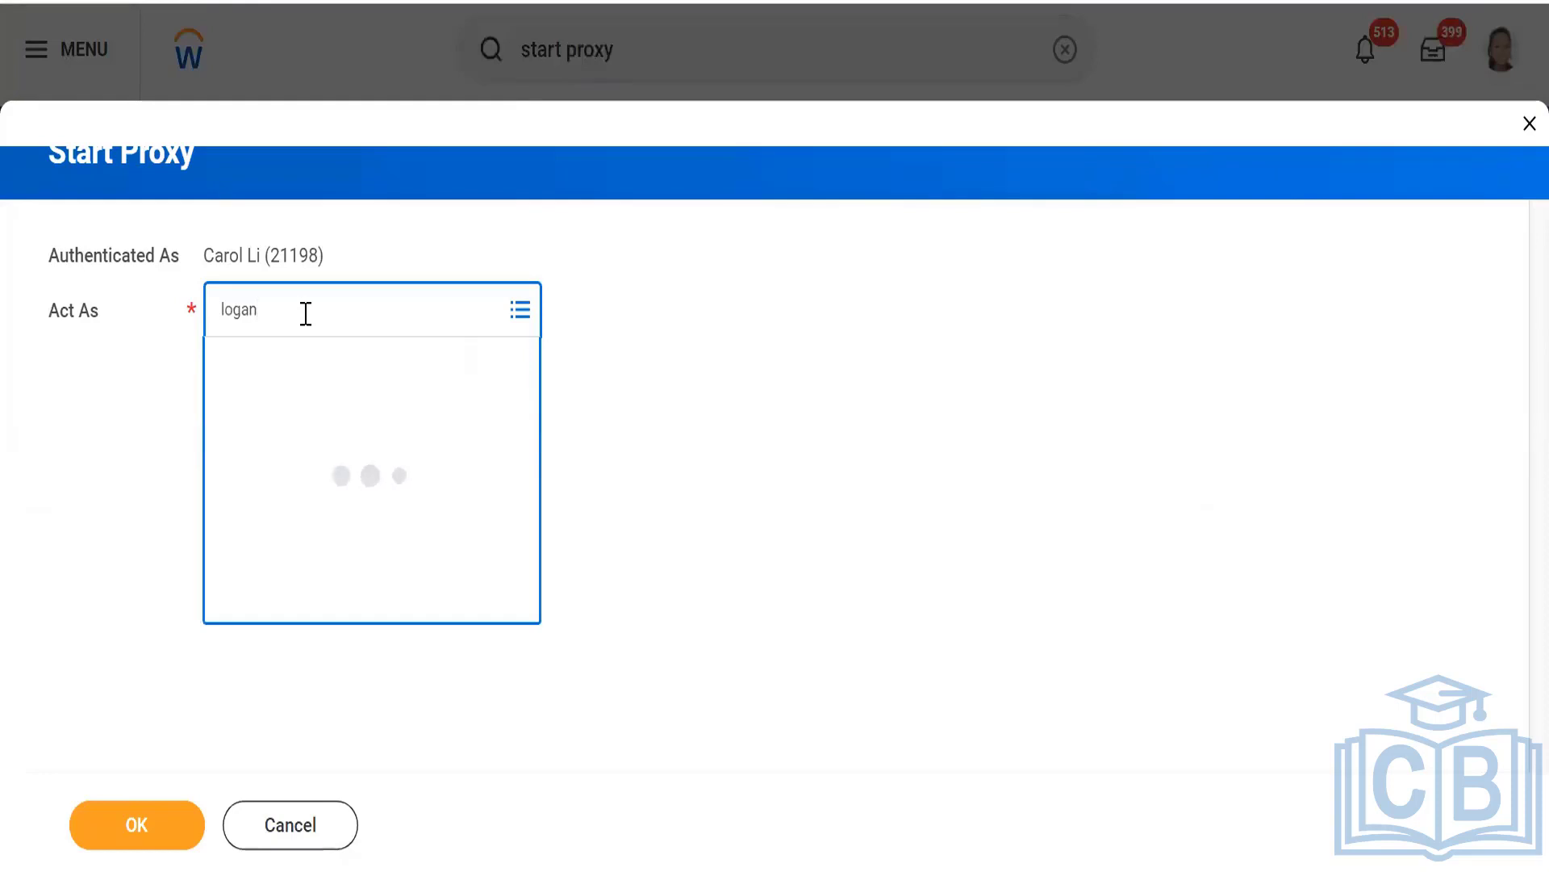
click(107, 839)
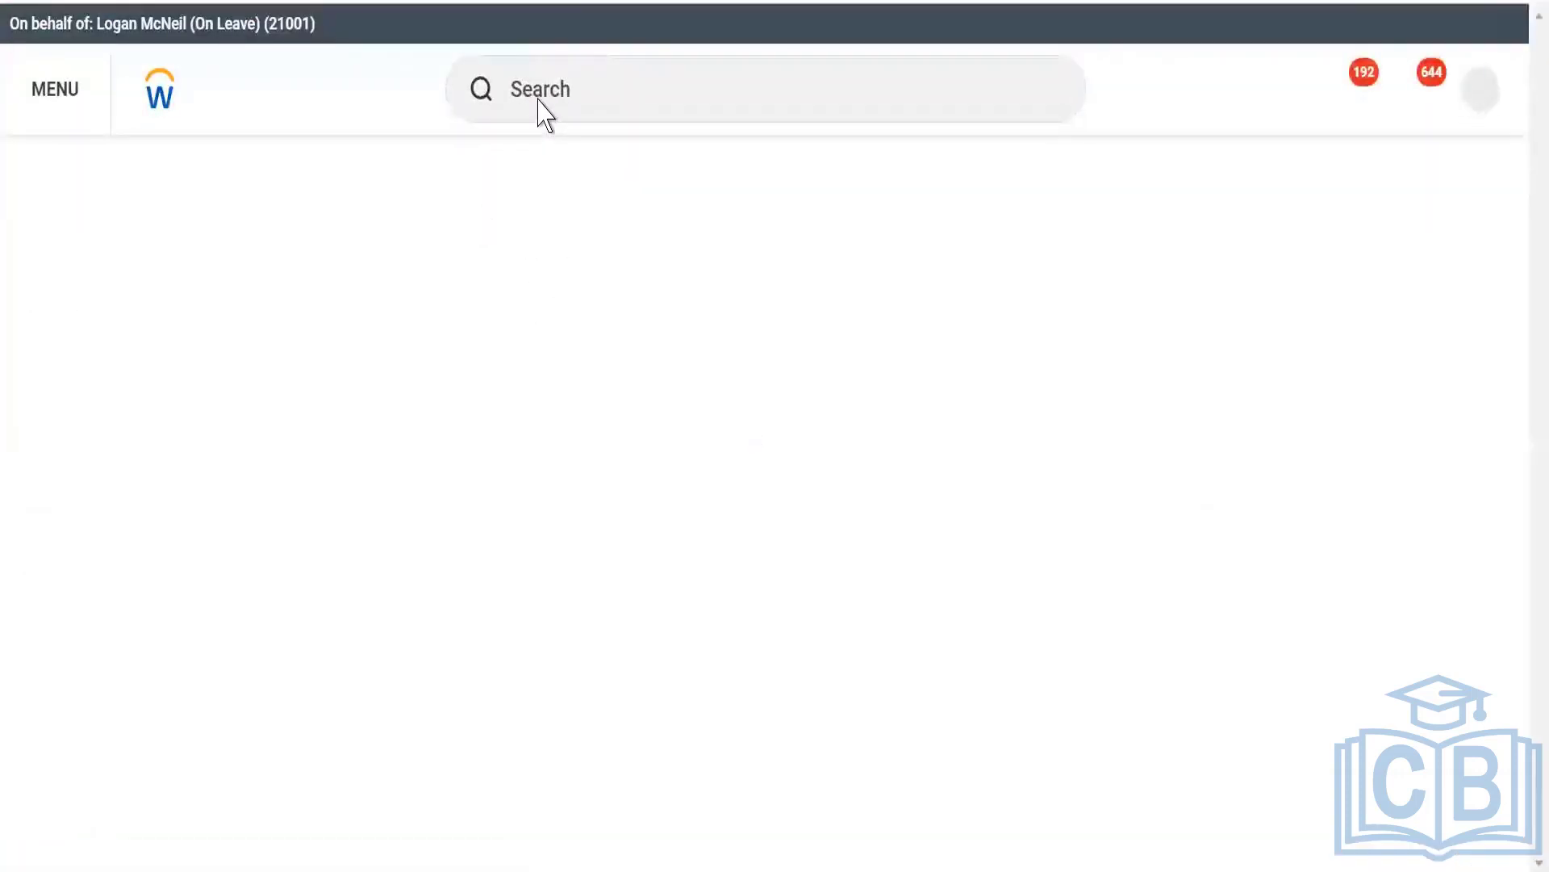
Find WDI1_Advance through the recent searches and run the report with all its prompts left blank.
click(531, 98)
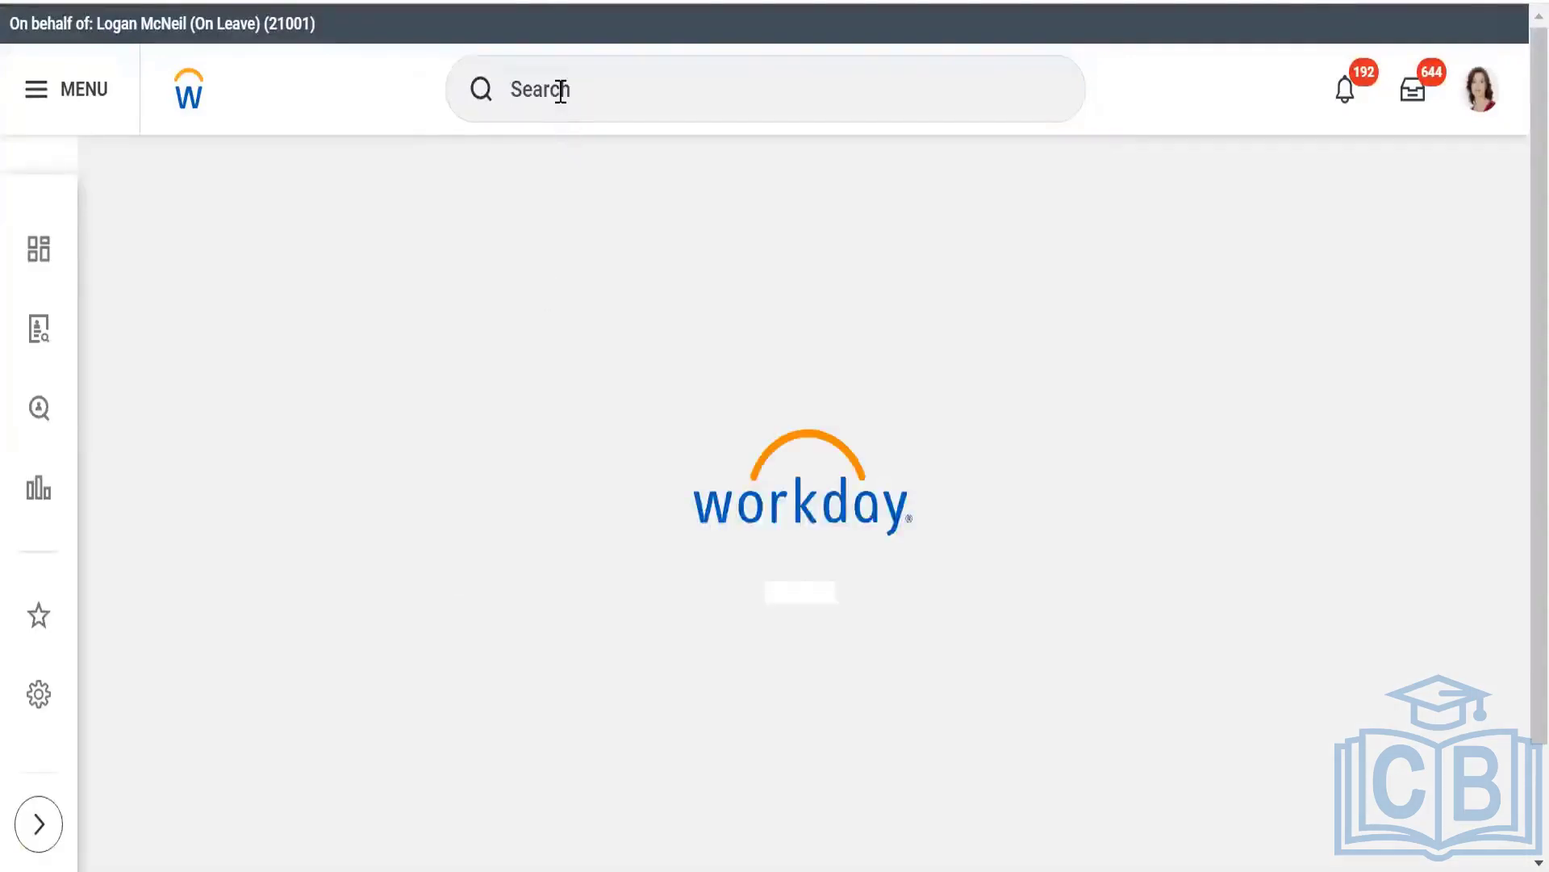
click(561, 90)
click(553, 276)
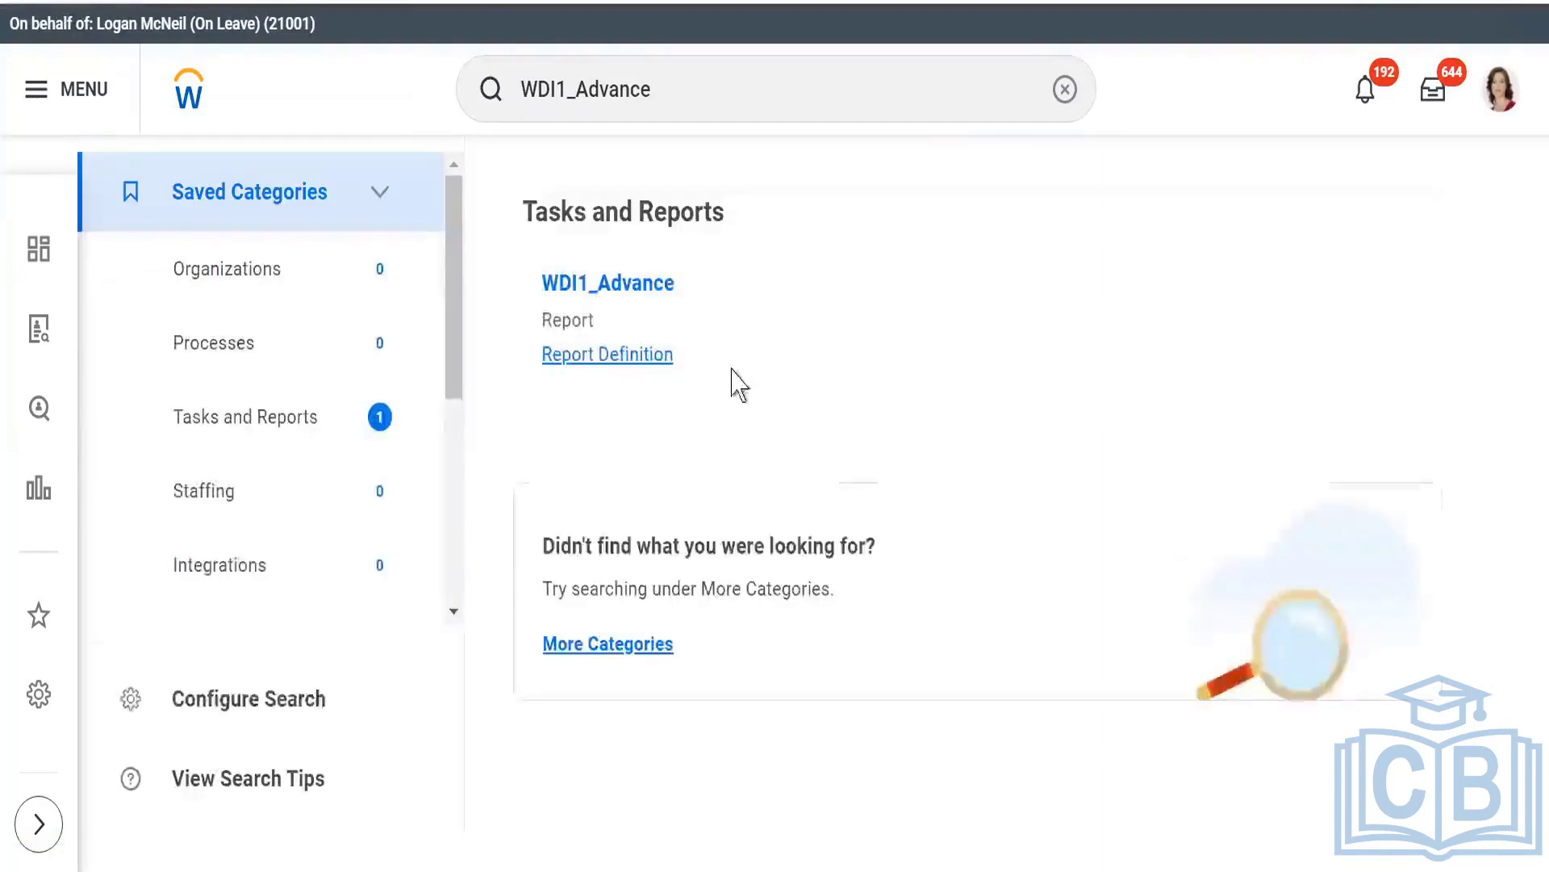
click(607, 287)
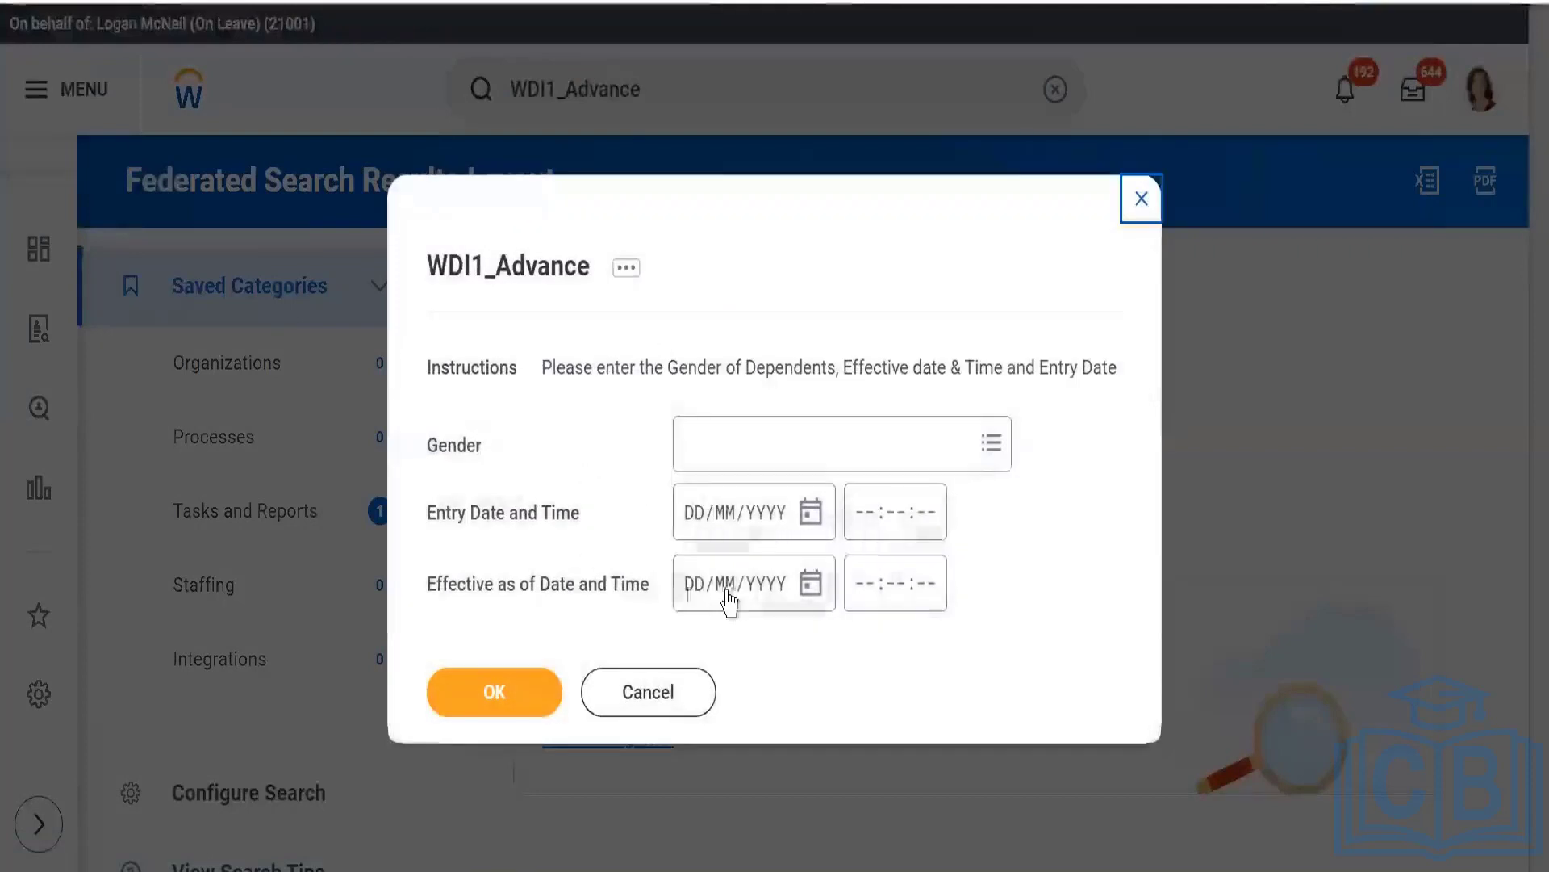
click(487, 700)
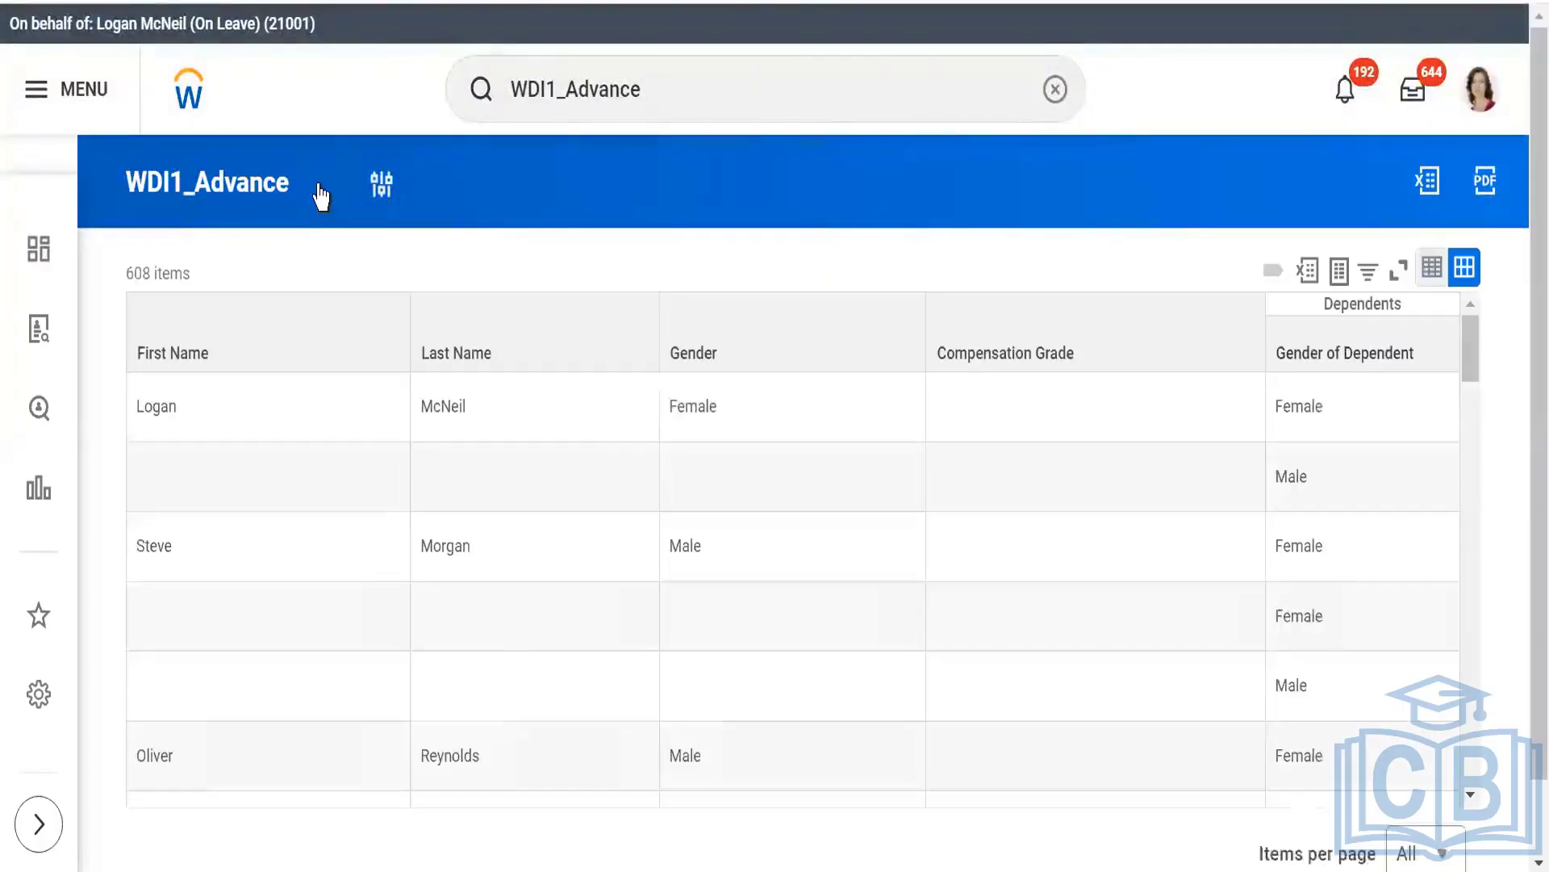
Transfer ownership of the WDI1_Advance custom report to another user while acting as the colleague.
click(320, 188)
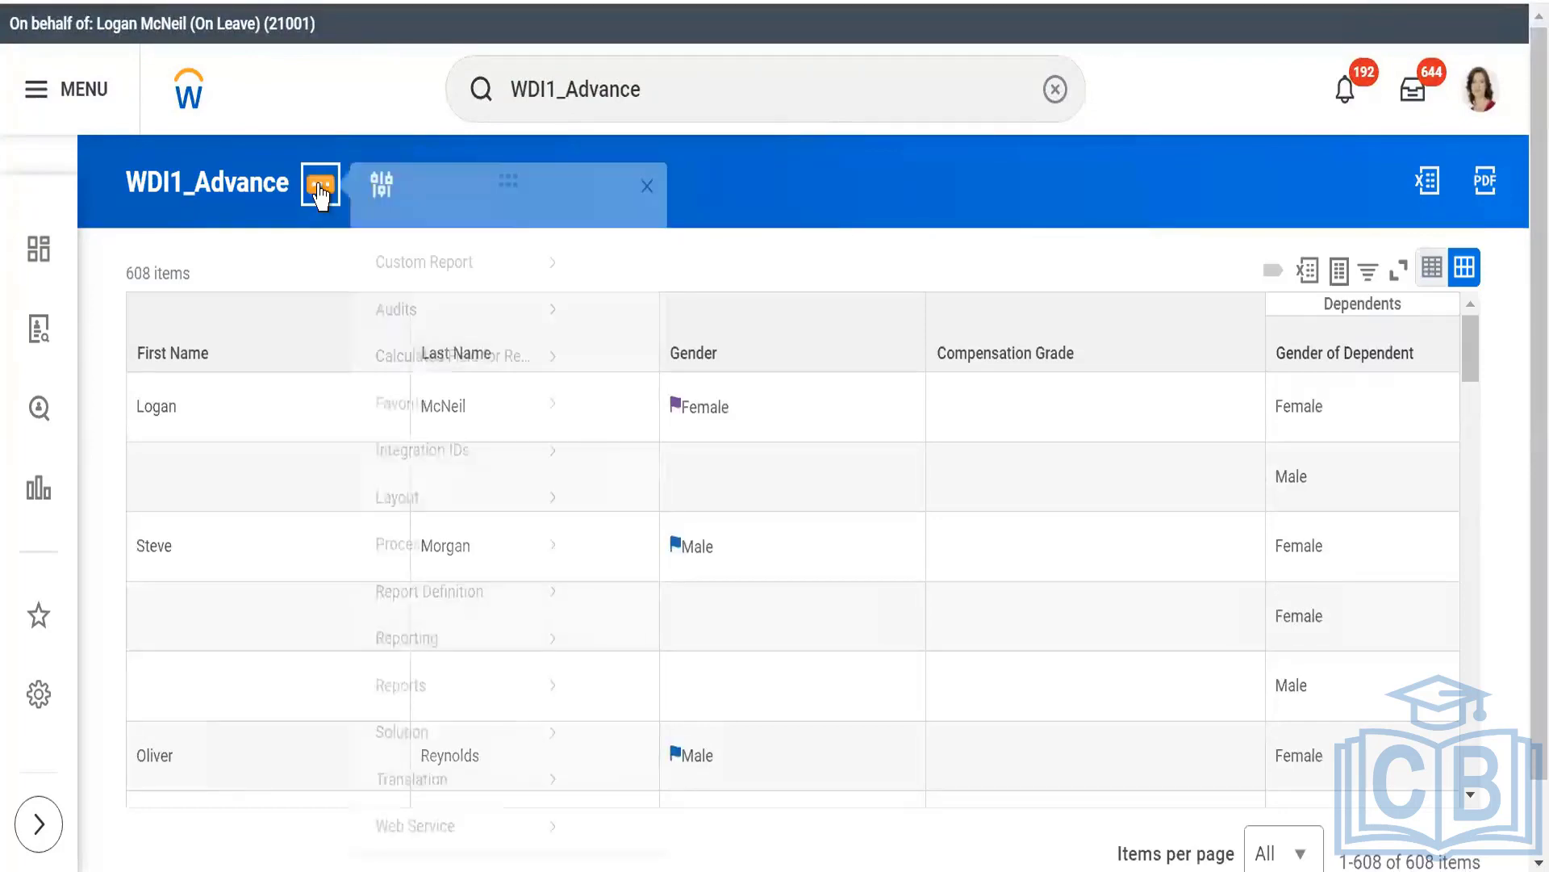
mouse_move(494, 318)
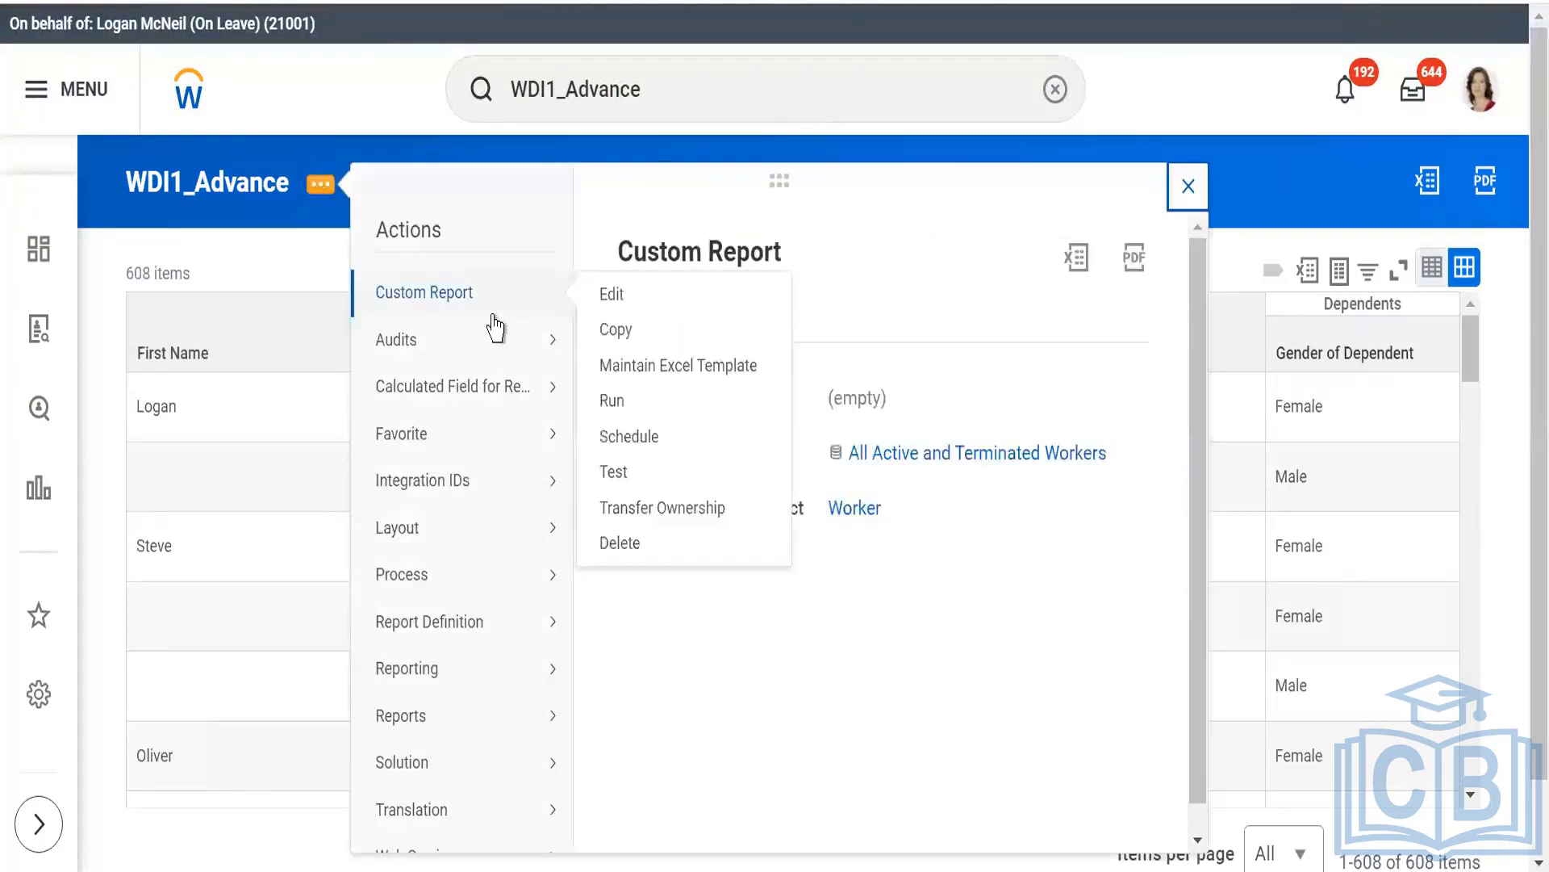
click(659, 506)
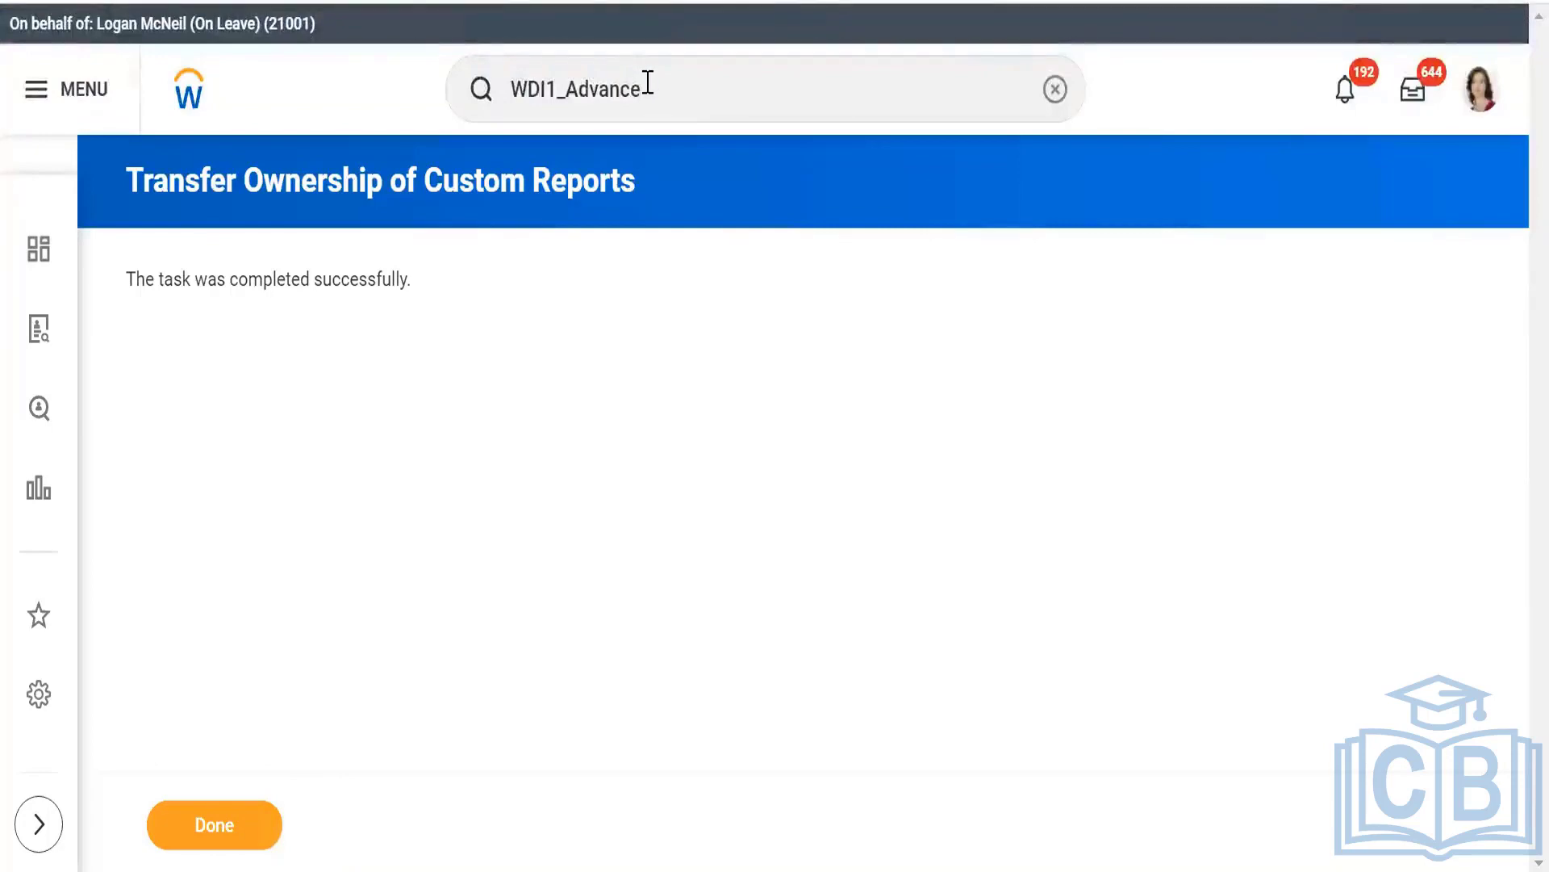
Search for "stop pro", open the Stop Proxy task and end the current proxy session.
click(648, 83)
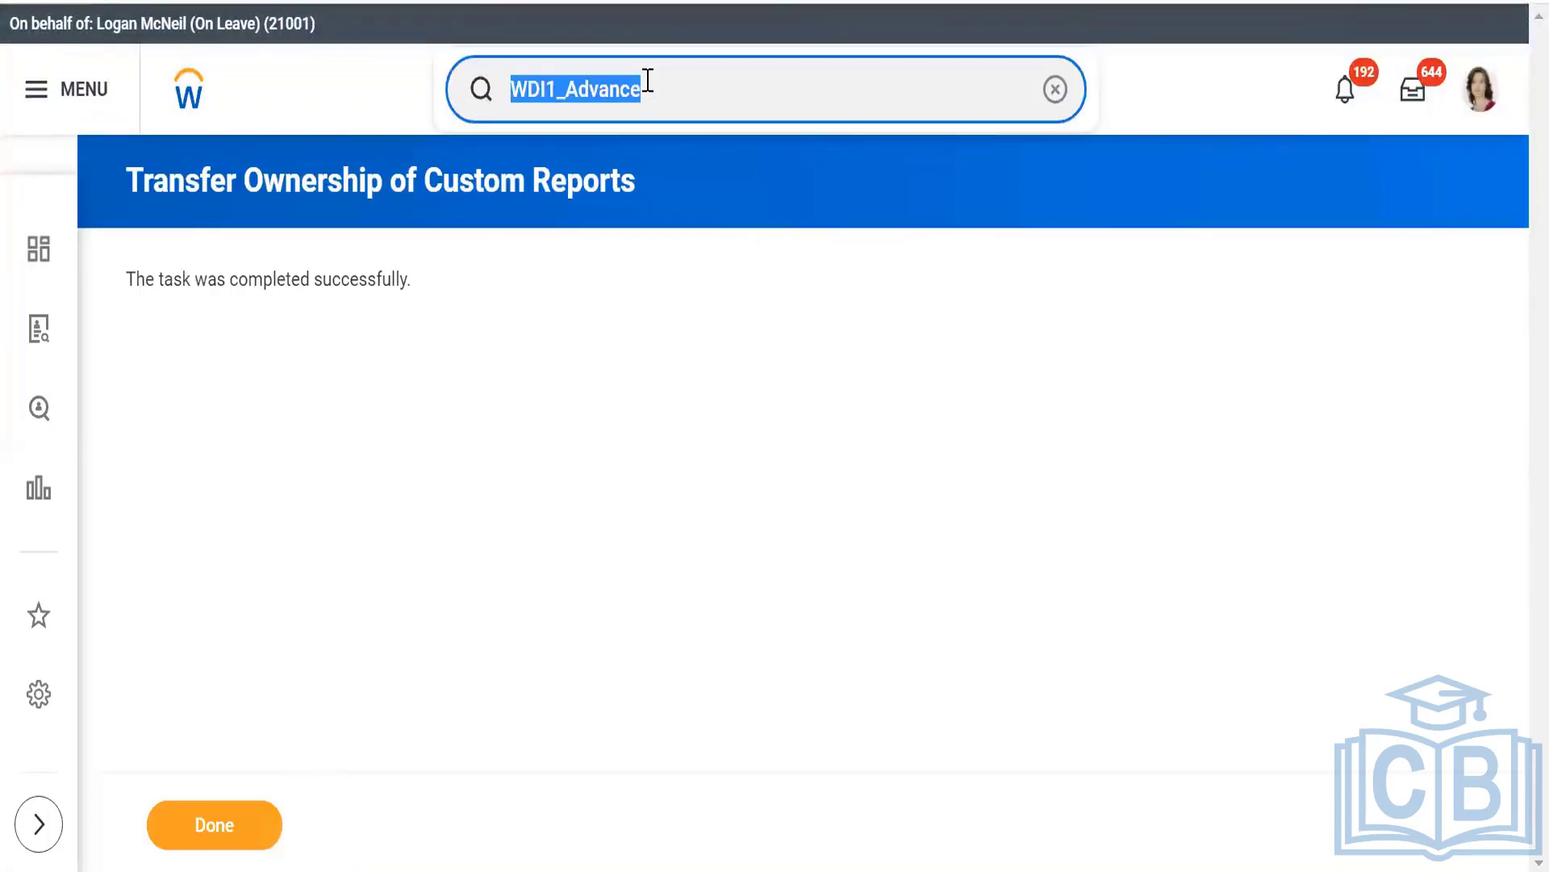
text(stop pro)
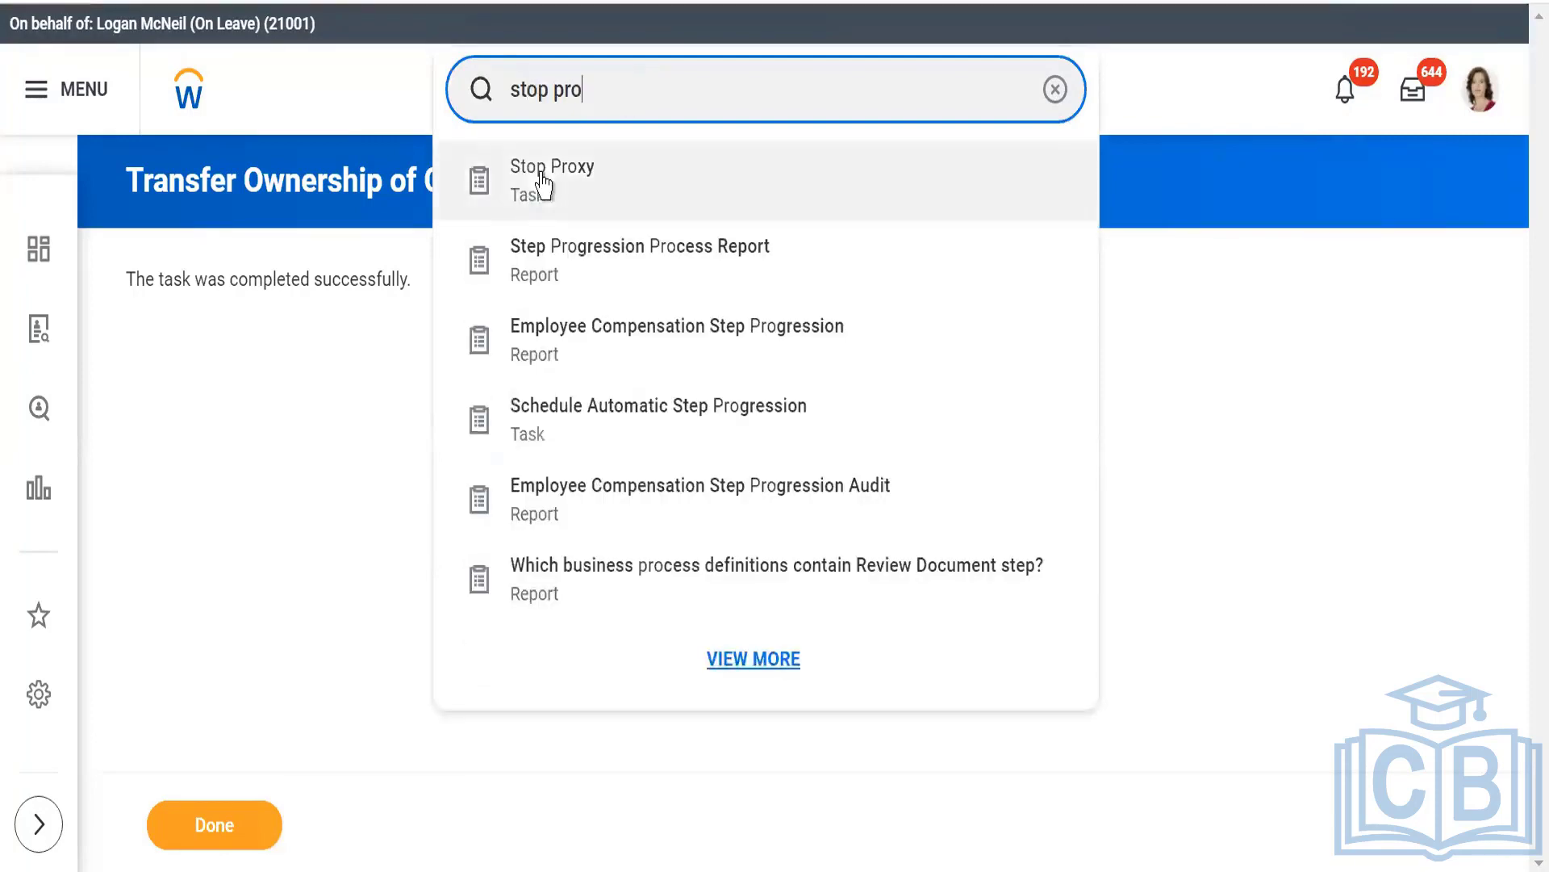
click(548, 179)
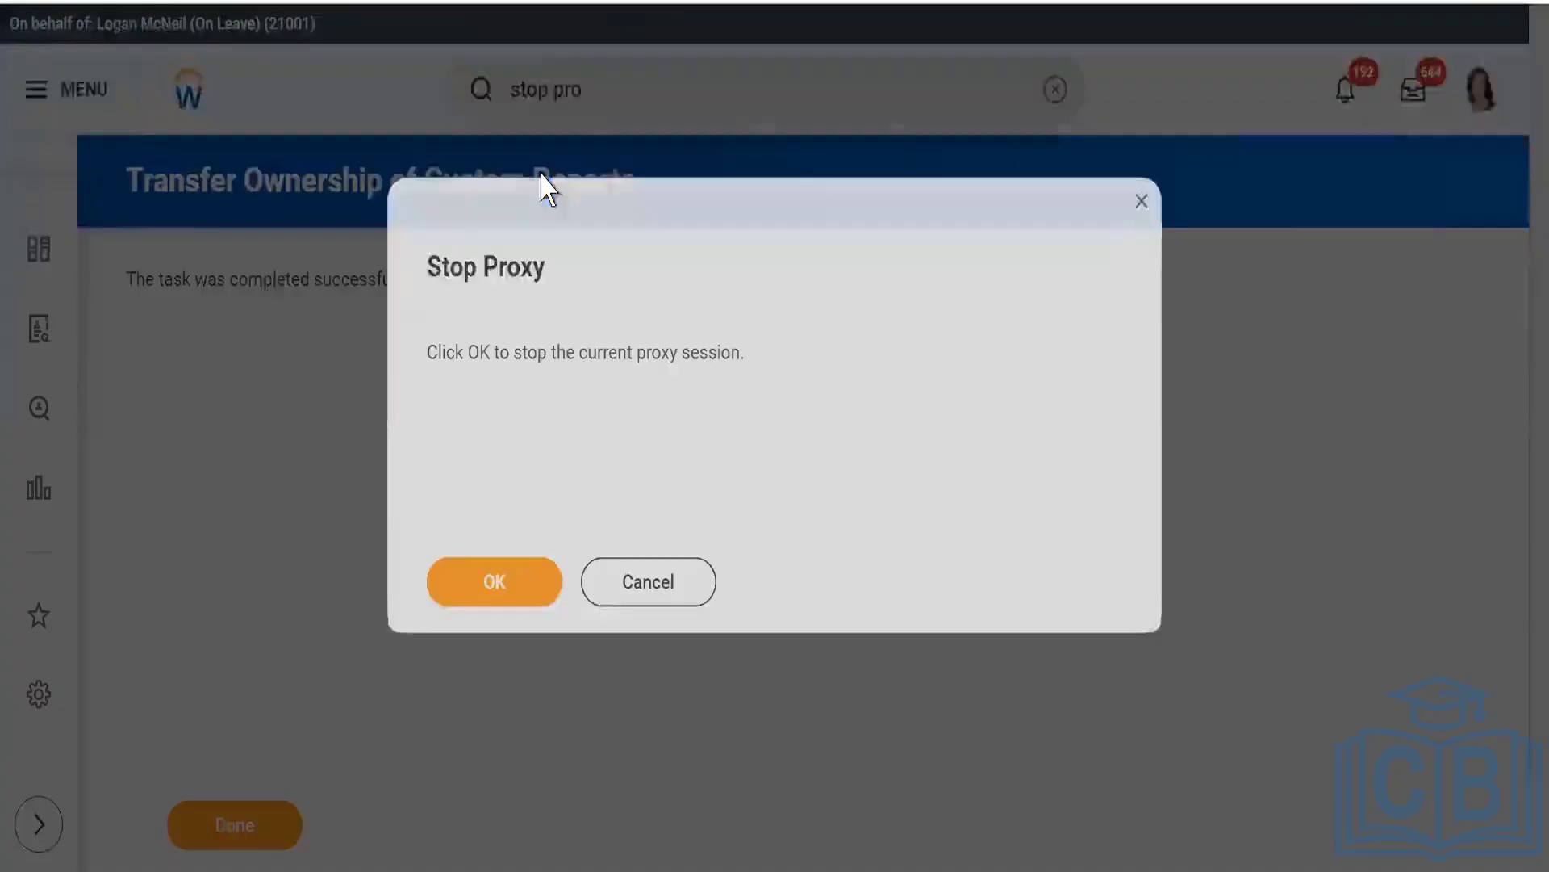
click(487, 595)
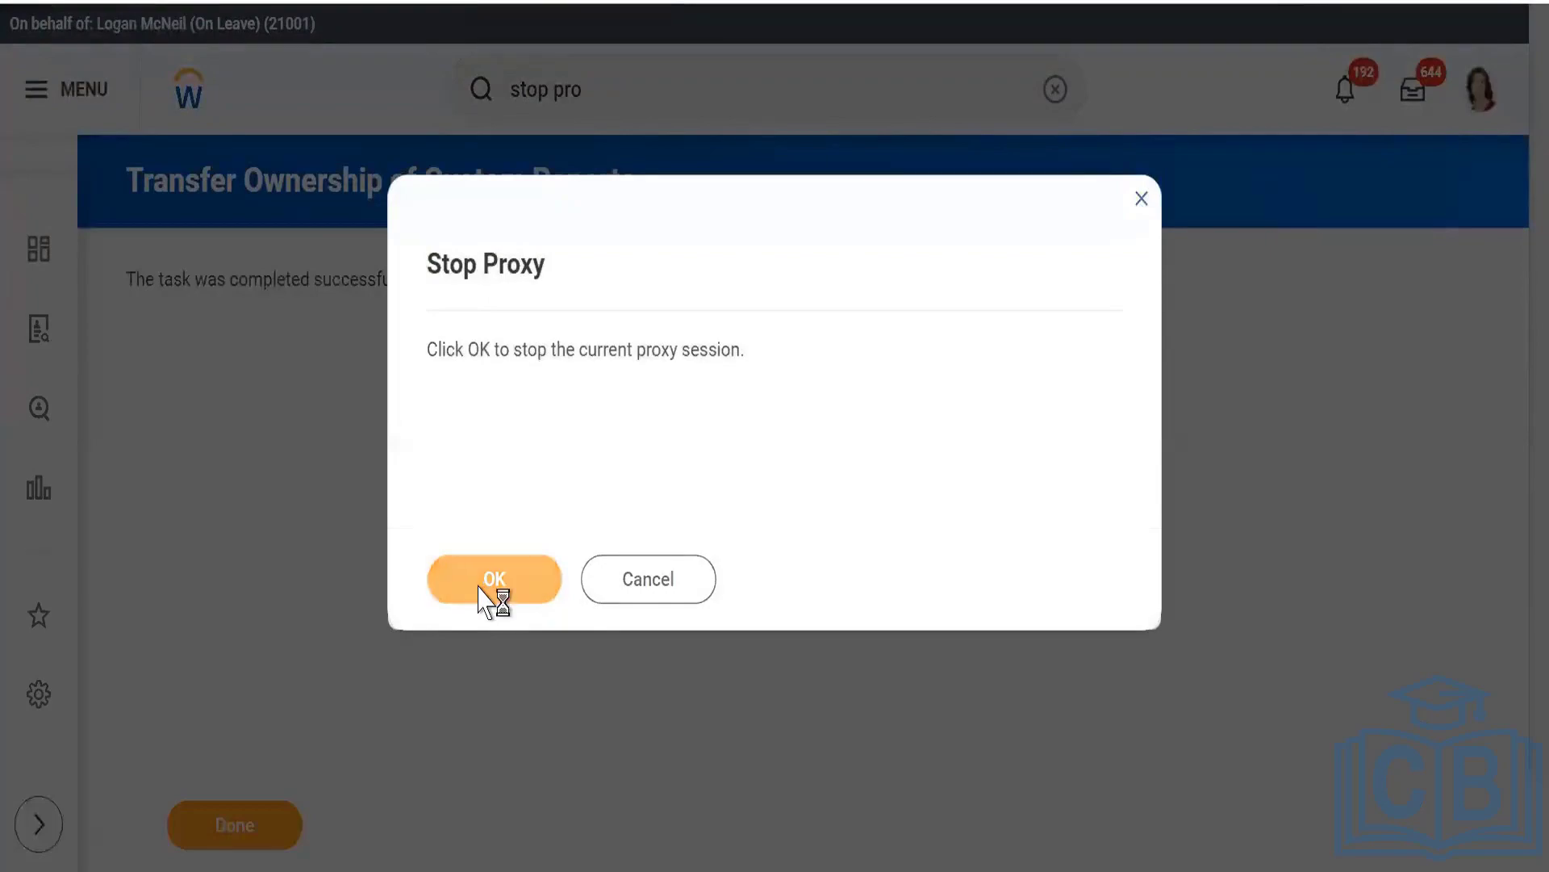